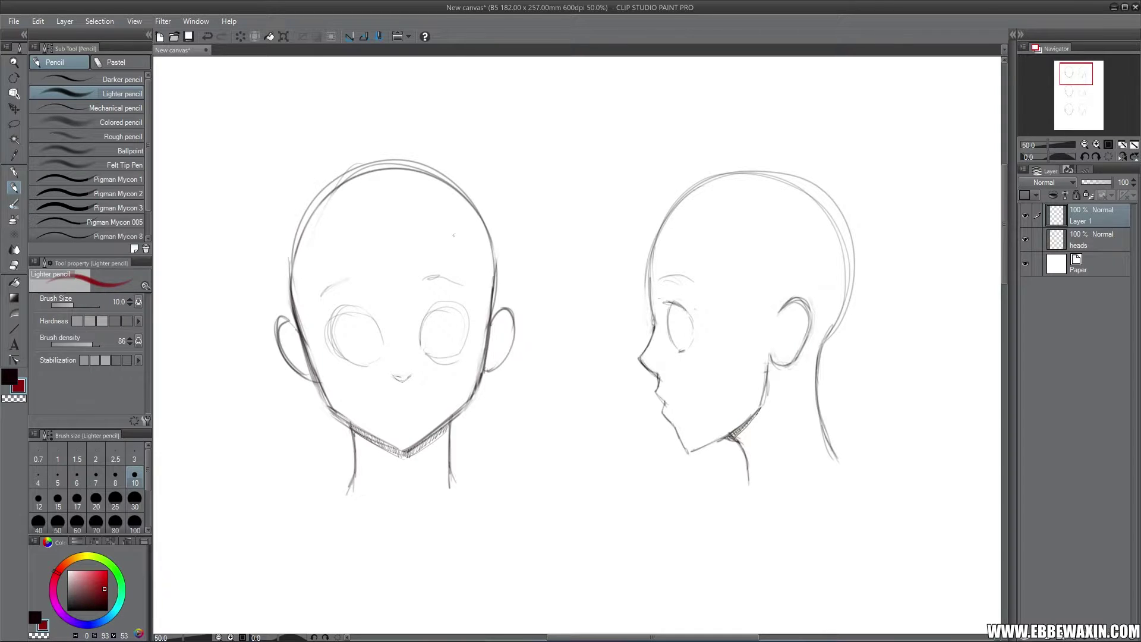
# Sketch red hairlines across the forehead and temples of the front and profile heads, then erase the overshoot at the profile's temple.
pyautogui.moveTo(469, 223)
pyautogui.mouseDown()
pyautogui.moveTo(411, 236)
pyautogui.moveTo(315, 230)
pyautogui.moveTo(298, 259)
pyautogui.moveTo(299, 332)
pyautogui.mouseUp()
pyautogui.moveTo(476, 228); pyautogui.dragTo(489, 319)
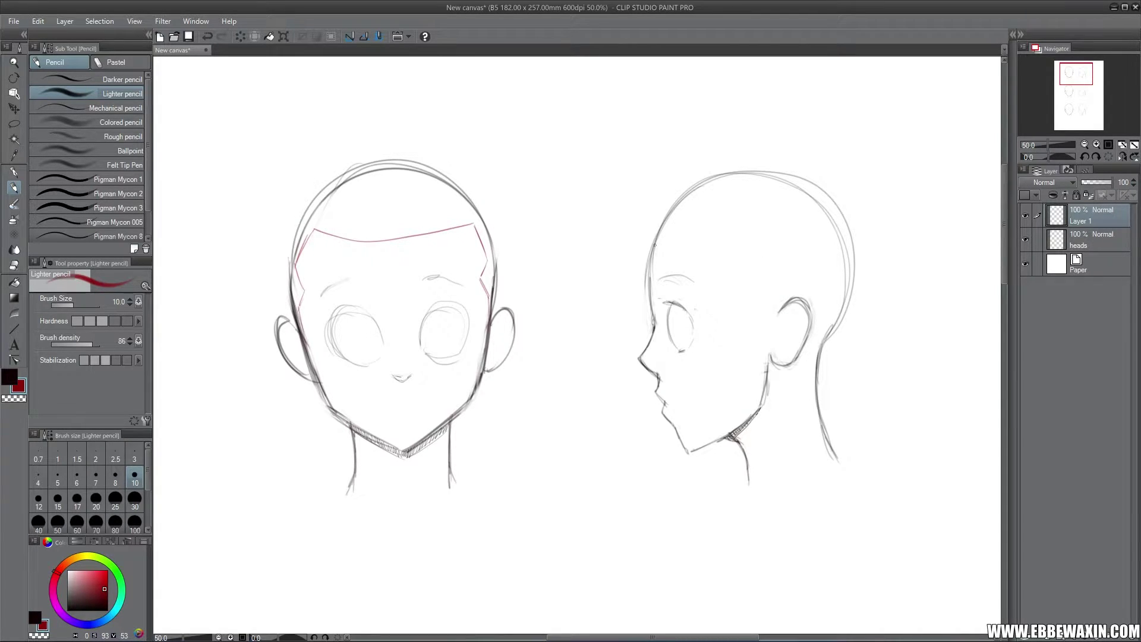
pyautogui.moveTo(658, 245)
pyautogui.mouseDown()
pyautogui.moveTo(780, 225)
pyautogui.moveTo(660, 245)
pyautogui.mouseUp()
pyautogui.moveTo(756, 232)
pyautogui.mouseDown()
pyautogui.moveTo(771, 259)
pyautogui.moveTo(754, 287)
pyautogui.moveTo(771, 336)
pyautogui.moveTo(814, 369)
pyautogui.mouseUp()
pyautogui.press('e')
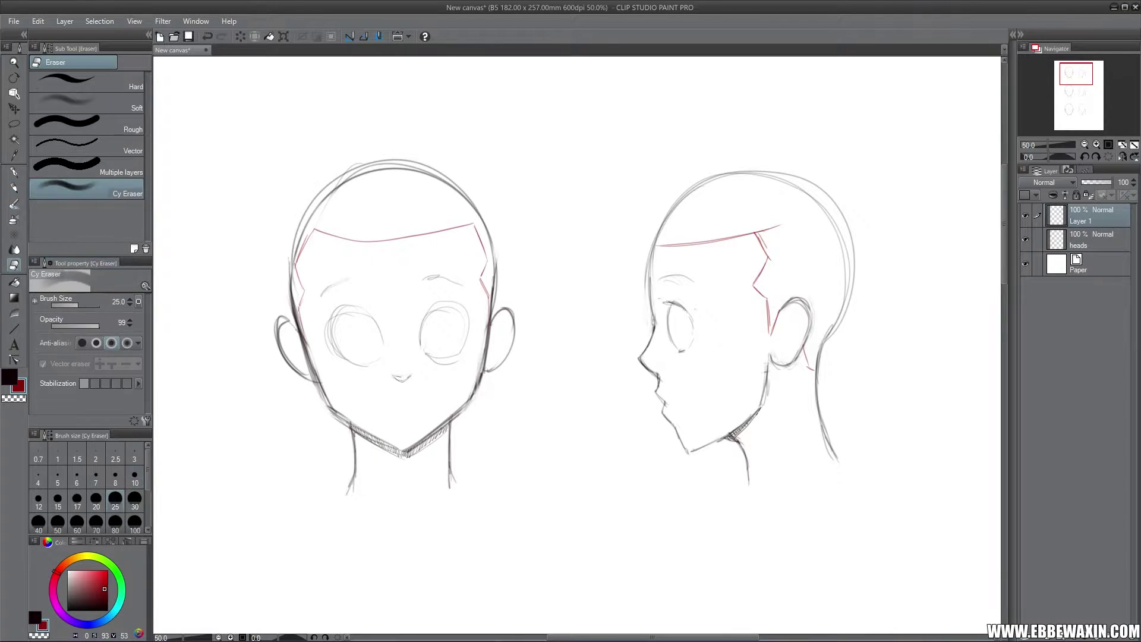
pyautogui.moveTo(760, 232); pyautogui.dragTo(781, 223)
# On a new layer, sketch the long outer hair contour beside the front head's left-hand ear in blue Lighter pencil (H 214, S 93, V 53).
pyautogui.click(14, 188)
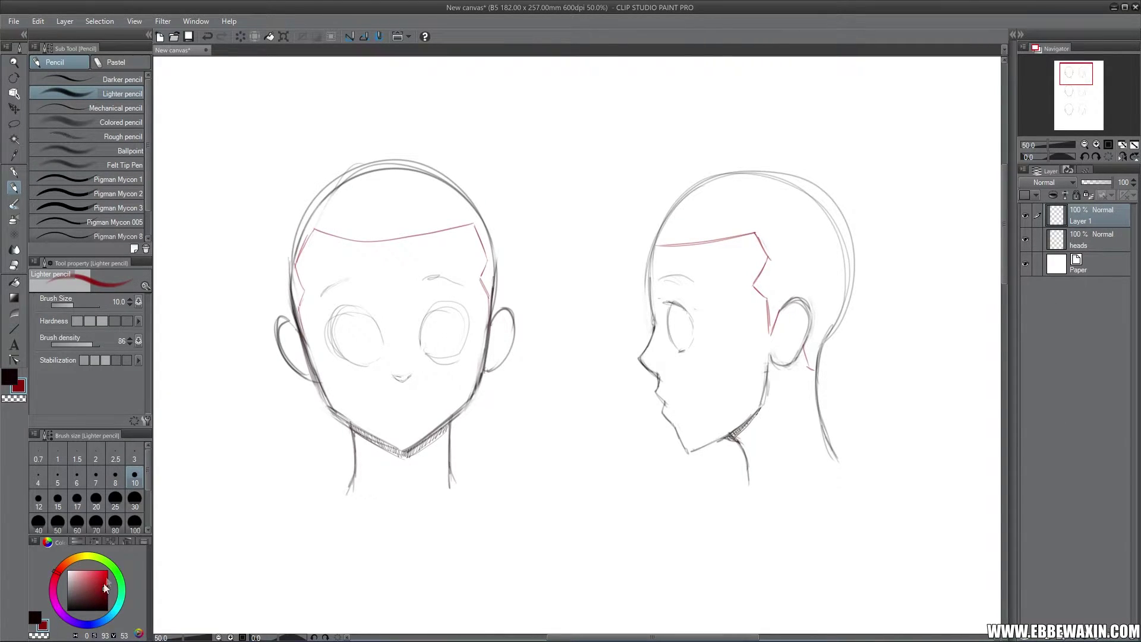
pyautogui.click(102, 623)
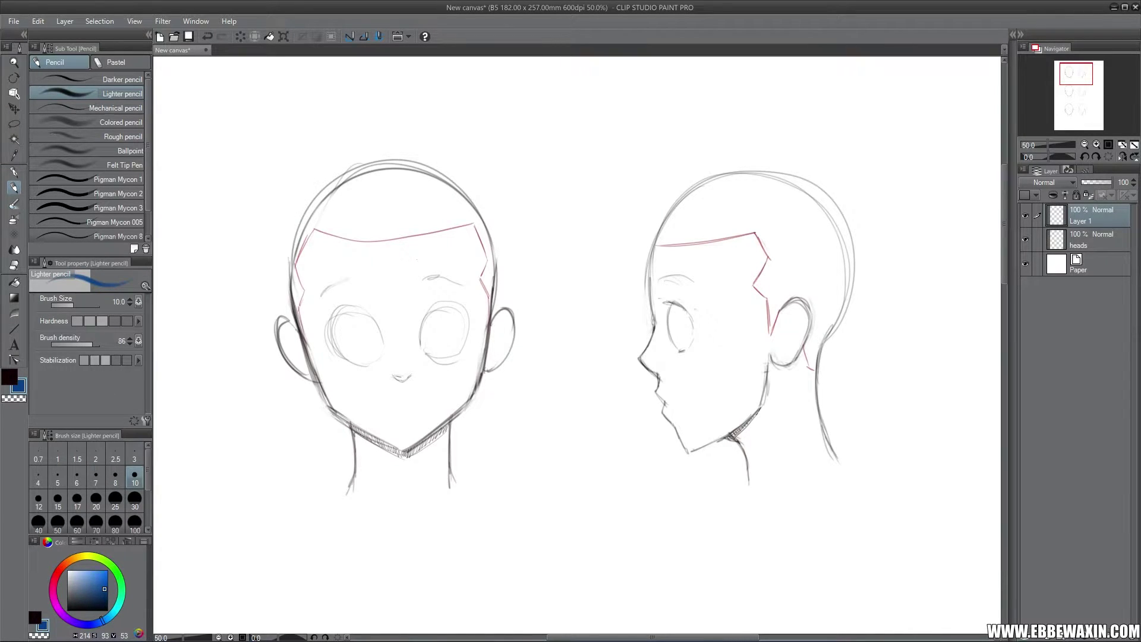
pyautogui.hotkey('ctrl', 'shift', 'n')
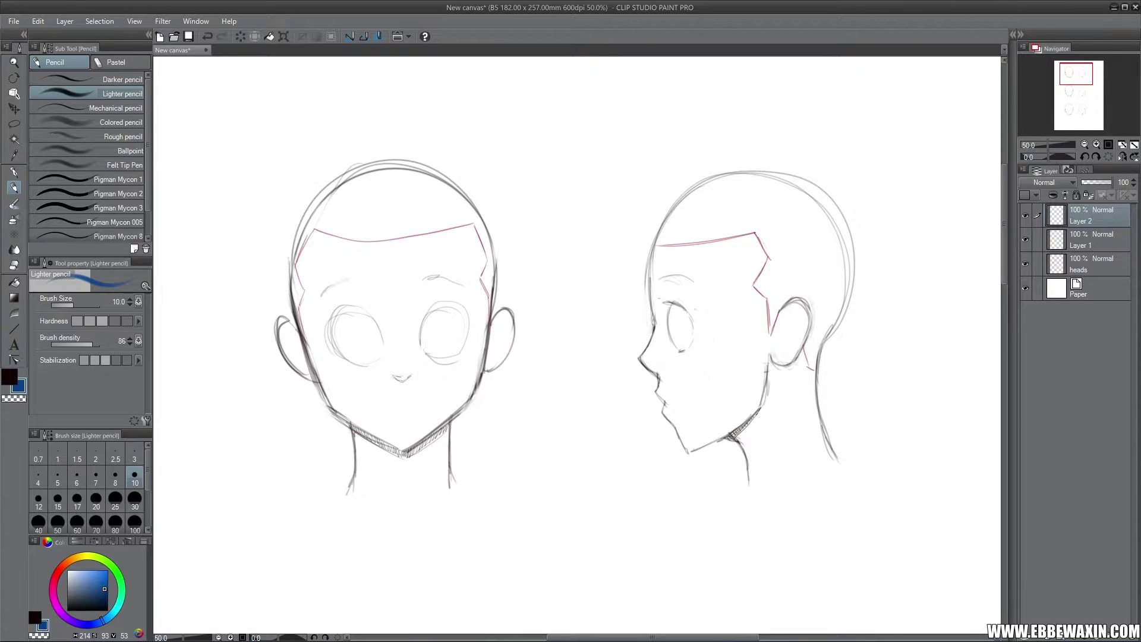
pyautogui.moveTo(260, 259); pyautogui.dragTo(273, 387)
pyautogui.moveTo(272, 334)
pyautogui.mouseDown()
pyautogui.moveTo(268, 395)
pyautogui.moveTo(246, 485)
pyautogui.mouseUp()
pyautogui.moveTo(265, 421); pyautogui.dragTo(230, 524)
pyautogui.moveTo(262, 413)
pyautogui.mouseDown()
pyautogui.moveTo(258, 267)
pyautogui.moveTo(300, 170)
pyautogui.mouseUp()
pyautogui.moveTo(276, 211); pyautogui.dragTo(304, 169)
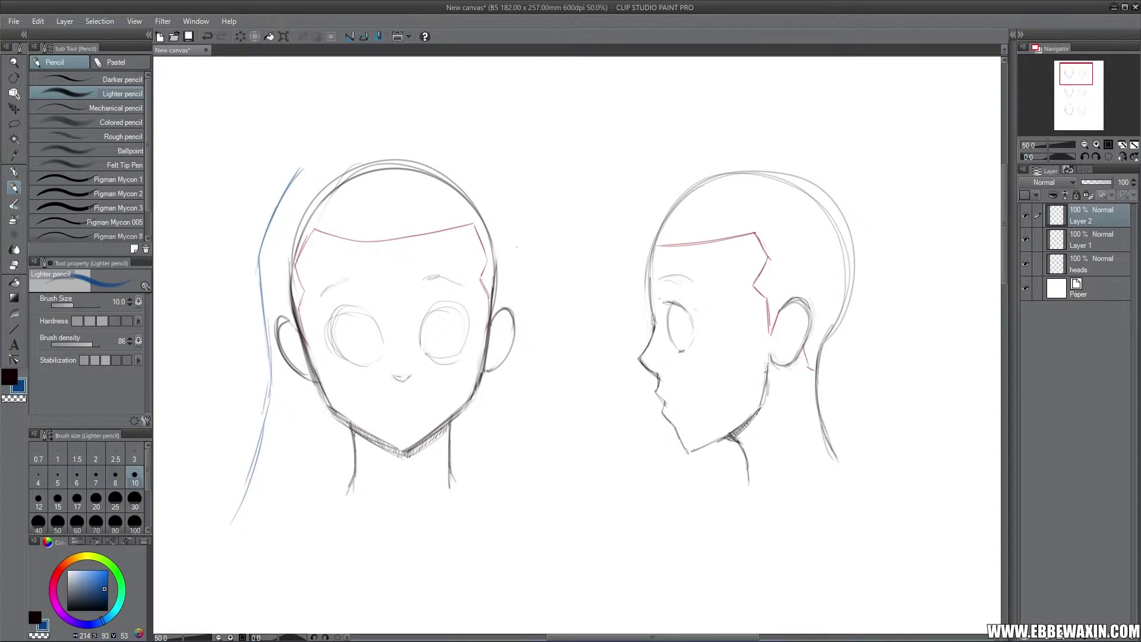
# Sketch the outer hair contour on the front head's opposite side and reinforce the flowing lower ends on both sides.
pyautogui.moveTo(518, 232); pyautogui.dragTo(527, 337)
pyautogui.moveTo(517, 207)
pyautogui.mouseDown()
pyautogui.moveTo(532, 312)
pyautogui.moveTo(520, 391)
pyautogui.mouseUp()
pyautogui.moveTo(523, 327); pyautogui.dragTo(525, 423)
pyautogui.moveTo(521, 333); pyautogui.dragTo(539, 514)
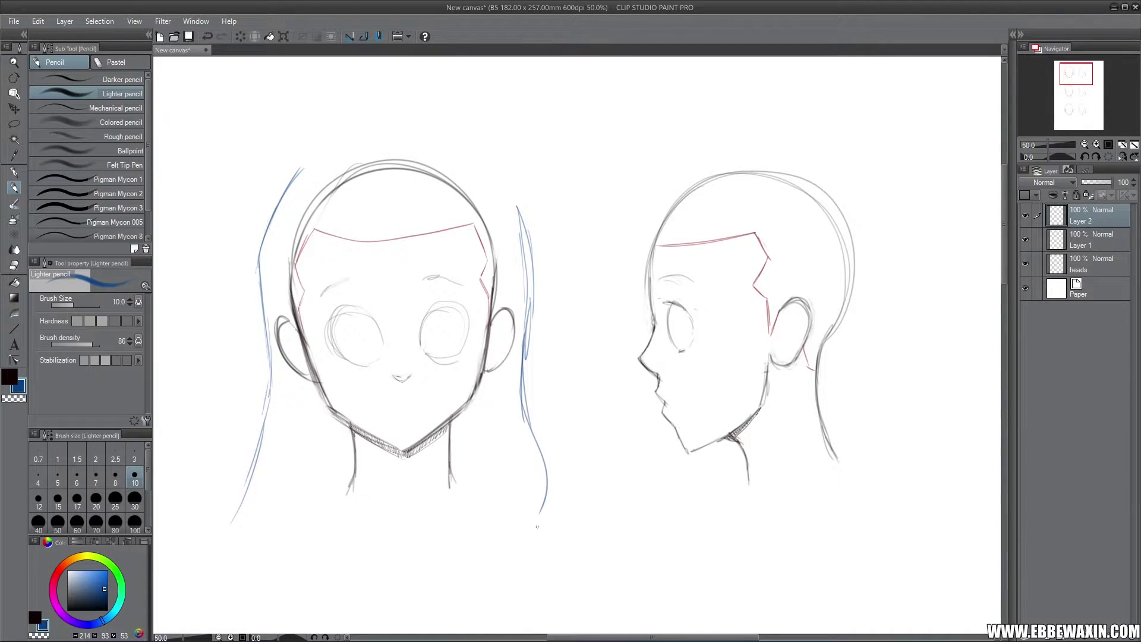
pyautogui.moveTo(522, 362); pyautogui.dragTo(548, 527)
pyautogui.moveTo(261, 288)
pyautogui.mouseDown()
pyautogui.moveTo(269, 389)
pyautogui.moveTo(244, 502)
pyautogui.mouseUp()
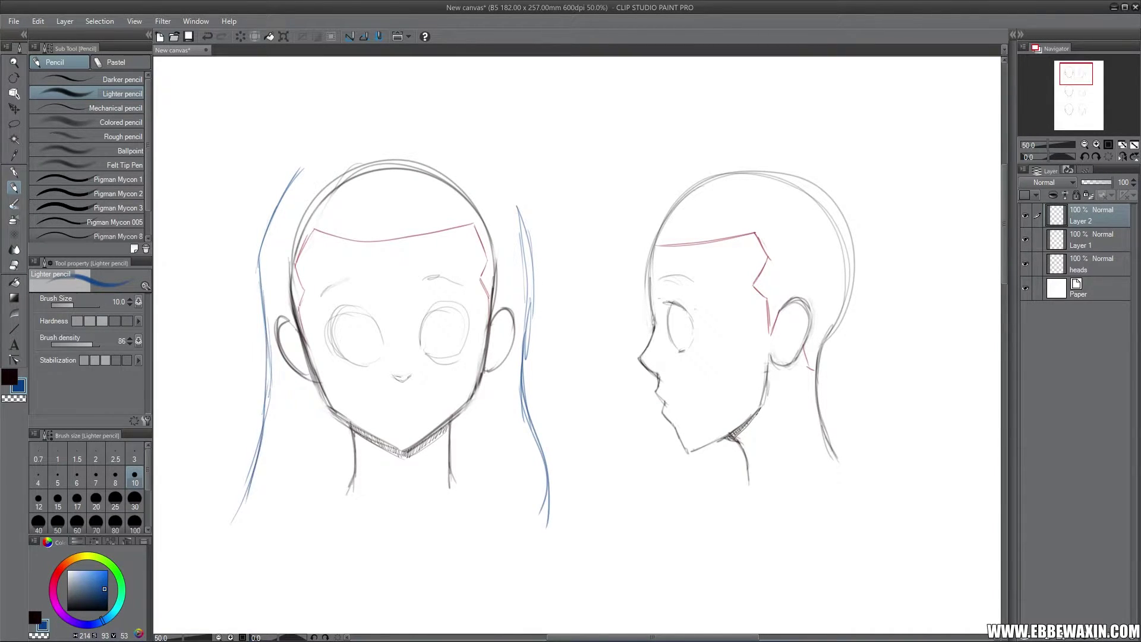
pyautogui.moveTo(518, 344); pyautogui.dragTo(556, 525)
pyautogui.moveTo(262, 307); pyautogui.dragTo(238, 520)
pyautogui.moveTo(259, 434); pyautogui.dragTo(234, 529)
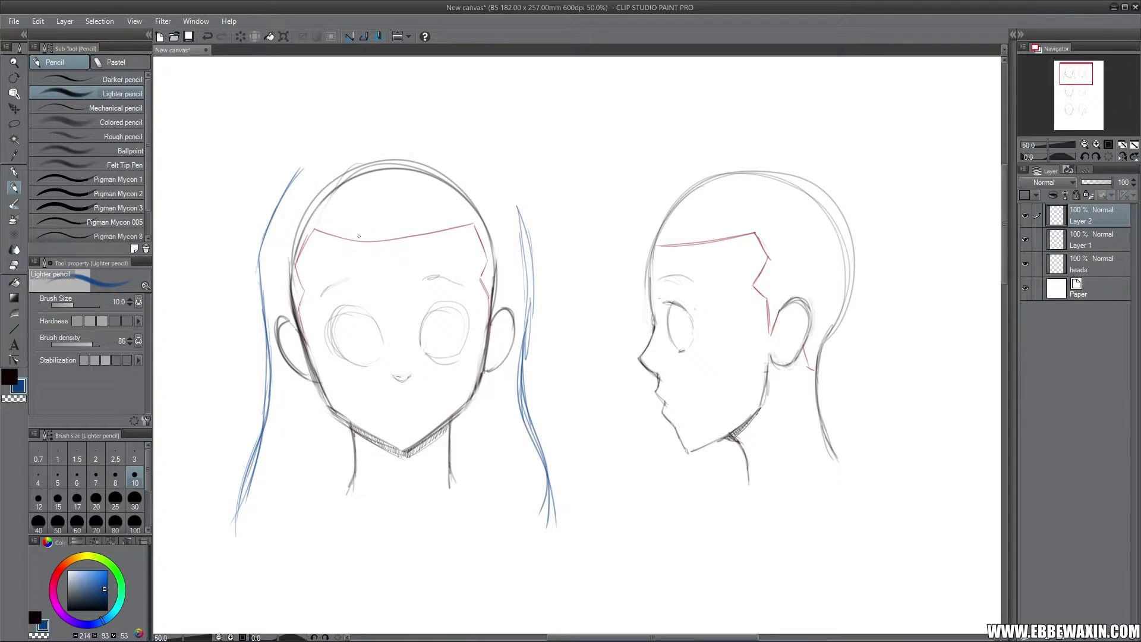
# Draw the off-centre hair parting and a raised hair contour over the front head's skull, connecting to the side contours.
pyautogui.moveTo(341, 186); pyautogui.dragTo(368, 237)
pyautogui.moveTo(341, 182)
pyautogui.mouseDown()
pyautogui.moveTo(296, 174)
pyautogui.moveTo(334, 145)
pyautogui.mouseUp()
pyautogui.moveTo(342, 180)
pyautogui.mouseDown()
pyautogui.moveTo(339, 150)
pyautogui.moveTo(420, 121)
pyautogui.mouseUp()
pyautogui.moveTo(356, 141)
pyautogui.mouseDown()
pyautogui.moveTo(440, 128)
pyautogui.moveTo(490, 172)
pyautogui.mouseUp()
pyautogui.moveTo(449, 139)
pyautogui.mouseDown()
pyautogui.moveTo(529, 235)
pyautogui.moveTo(531, 269)
pyautogui.mouseUp()
pyautogui.moveTo(494, 173); pyautogui.dragTo(531, 255)
pyautogui.moveTo(408, 119)
pyautogui.mouseDown()
pyautogui.moveTo(522, 214)
pyautogui.moveTo(470, 150)
pyautogui.mouseUp()
pyautogui.moveTo(345, 196)
pyautogui.mouseDown()
pyautogui.moveTo(337, 148)
pyautogui.moveTo(446, 127)
pyautogui.mouseUp()
pyautogui.moveTo(337, 152); pyautogui.dragTo(362, 228)
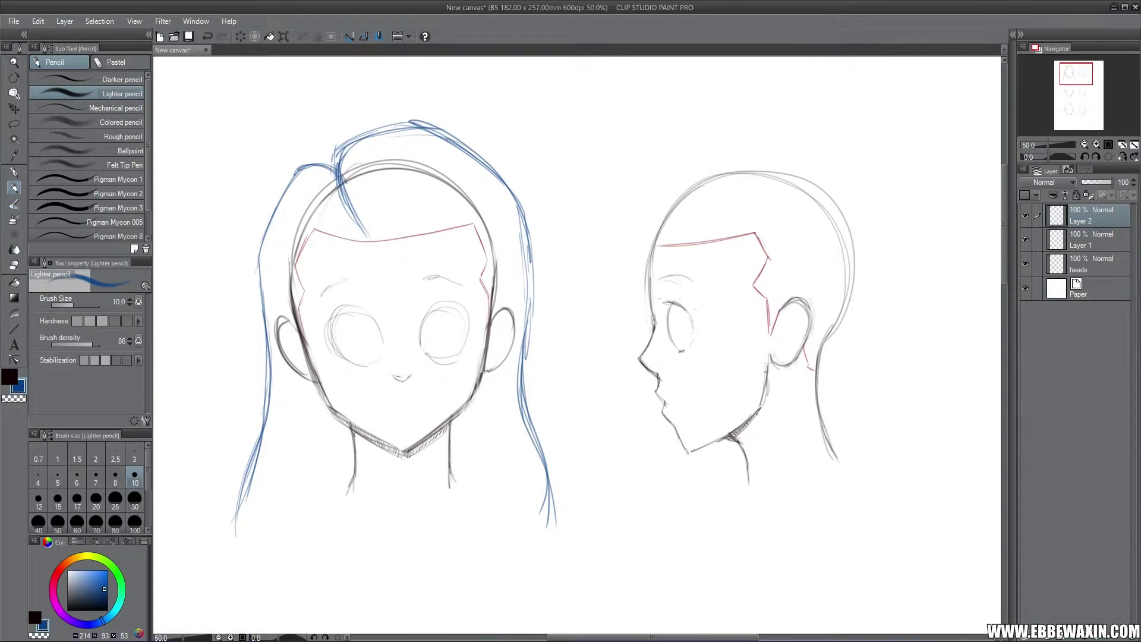
pyautogui.moveTo(375, 241); pyautogui.dragTo(371, 218)
pyautogui.moveTo(336, 239)
pyautogui.mouseDown()
pyautogui.moveTo(324, 456)
pyautogui.moveTo(320, 383)
pyautogui.moveTo(330, 466)
pyautogui.mouseUp()
pyautogui.moveTo(458, 233); pyautogui.dragTo(478, 457)
pyautogui.moveTo(457, 255); pyautogui.dragTo(482, 467)
pyautogui.moveTo(434, 215)
pyautogui.mouseDown()
pyautogui.moveTo(471, 304)
pyautogui.moveTo(473, 499)
pyautogui.moveTo(473, 317)
pyautogui.mouseUp()
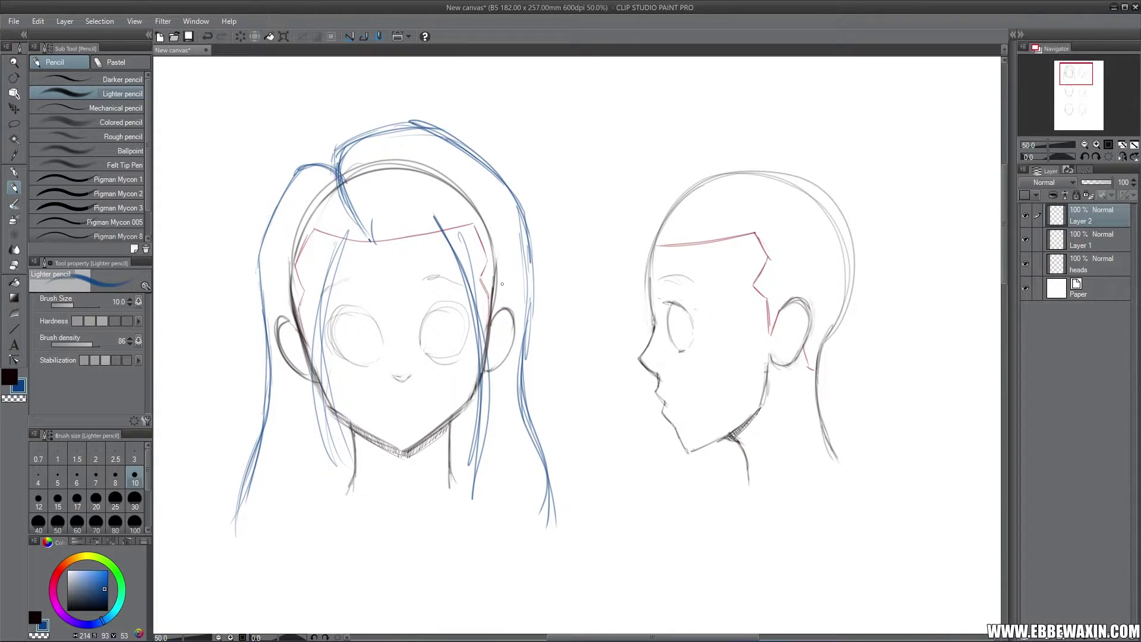
pyautogui.hotkey('ctrl', 'z')
pyautogui.hotkey('ctrl', 'z')
pyautogui.hotkey('ctrl', 'z')
pyautogui.hotkey('ctrl', 'z')
pyautogui.hotkey('ctrl', 'z')
# Draw the swept front section arching from the parting's tip over the forehead and falling past the right-hand ear to the shoulder.
pyautogui.moveTo(368, 235)
pyautogui.mouseDown()
pyautogui.moveTo(412, 189)
pyautogui.moveTo(410, 203)
pyautogui.moveTo(446, 193)
pyautogui.mouseUp()
pyautogui.moveTo(379, 213)
pyautogui.mouseDown()
pyautogui.moveTo(457, 192)
pyautogui.moveTo(481, 261)
pyautogui.mouseUp()
pyautogui.moveTo(448, 195)
pyautogui.mouseDown()
pyautogui.moveTo(480, 302)
pyautogui.moveTo(491, 470)
pyautogui.moveTo(475, 357)
pyautogui.moveTo(484, 305)
pyautogui.moveTo(422, 199)
pyautogui.mouseUp()
pyautogui.moveTo(373, 248)
pyautogui.mouseDown()
pyautogui.moveTo(363, 214)
pyautogui.moveTo(399, 184)
pyautogui.mouseUp()
pyautogui.moveTo(363, 218)
pyautogui.mouseDown()
pyautogui.moveTo(416, 173)
pyautogui.moveTo(443, 168)
pyautogui.moveTo(465, 185)
pyautogui.moveTo(495, 289)
pyautogui.moveTo(475, 404)
pyautogui.moveTo(496, 469)
pyautogui.moveTo(524, 493)
pyautogui.mouseUp()
pyautogui.moveTo(480, 426); pyautogui.dragTo(524, 493)
pyautogui.moveTo(478, 405); pyautogui.dragTo(480, 427)
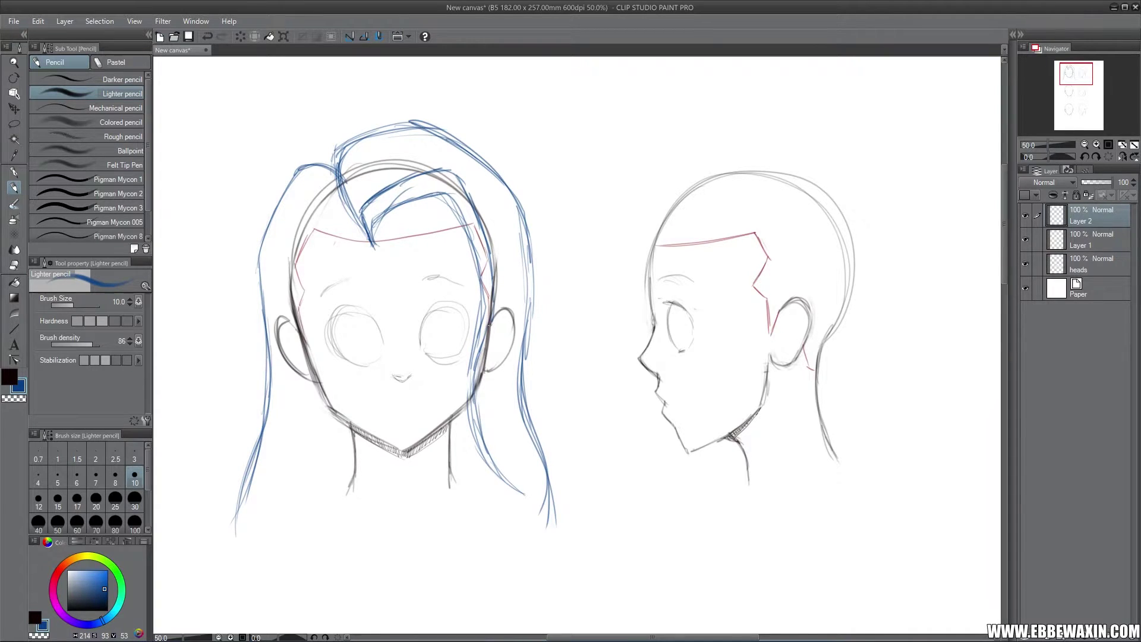
# Add strands along the parting and swept section, and fill the area above the front hairline with short curved strokes.
pyautogui.moveTo(489, 254); pyautogui.dragTo(410, 177)
pyautogui.moveTo(355, 209)
pyautogui.mouseDown()
pyautogui.moveTo(373, 174)
pyautogui.moveTo(366, 217)
pyautogui.mouseUp()
pyautogui.moveTo(355, 164)
pyautogui.mouseDown()
pyautogui.moveTo(345, 207)
pyautogui.moveTo(365, 196)
pyautogui.mouseUp()
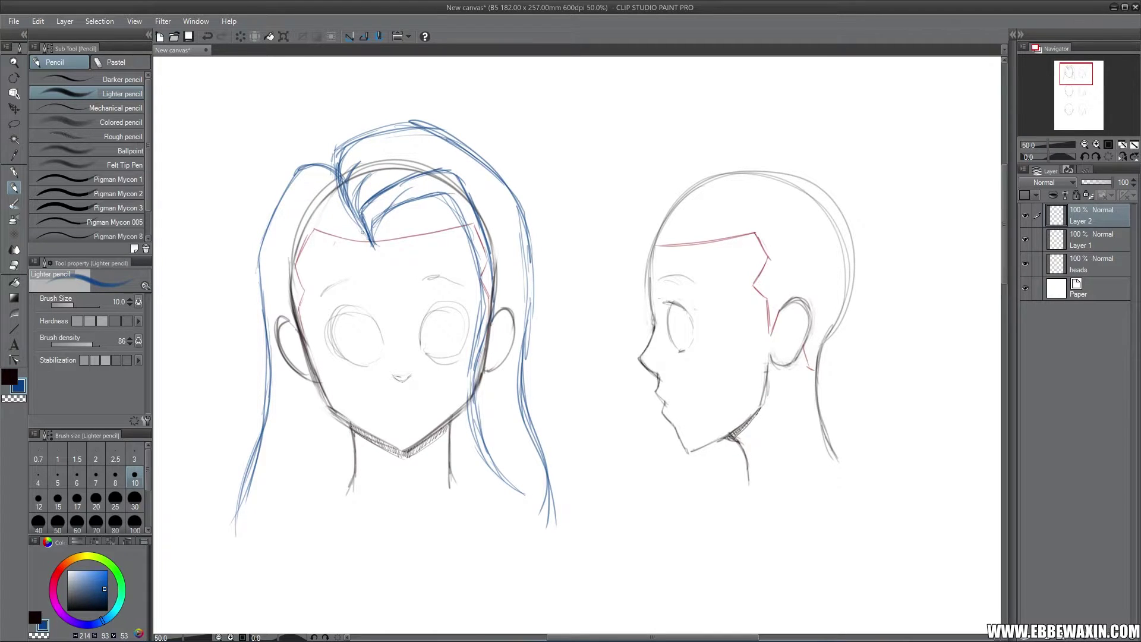
pyautogui.moveTo(374, 238)
pyautogui.mouseDown()
pyautogui.moveTo(401, 205)
pyautogui.moveTo(447, 202)
pyautogui.moveTo(436, 201)
pyautogui.mouseUp()
pyautogui.moveTo(414, 216); pyautogui.dragTo(446, 205)
pyautogui.moveTo(404, 242); pyautogui.dragTo(459, 210)
pyautogui.moveTo(410, 232); pyautogui.dragTo(458, 211)
pyautogui.moveTo(416, 242); pyautogui.dragTo(462, 218)
pyautogui.moveTo(440, 233); pyautogui.dragTo(463, 224)
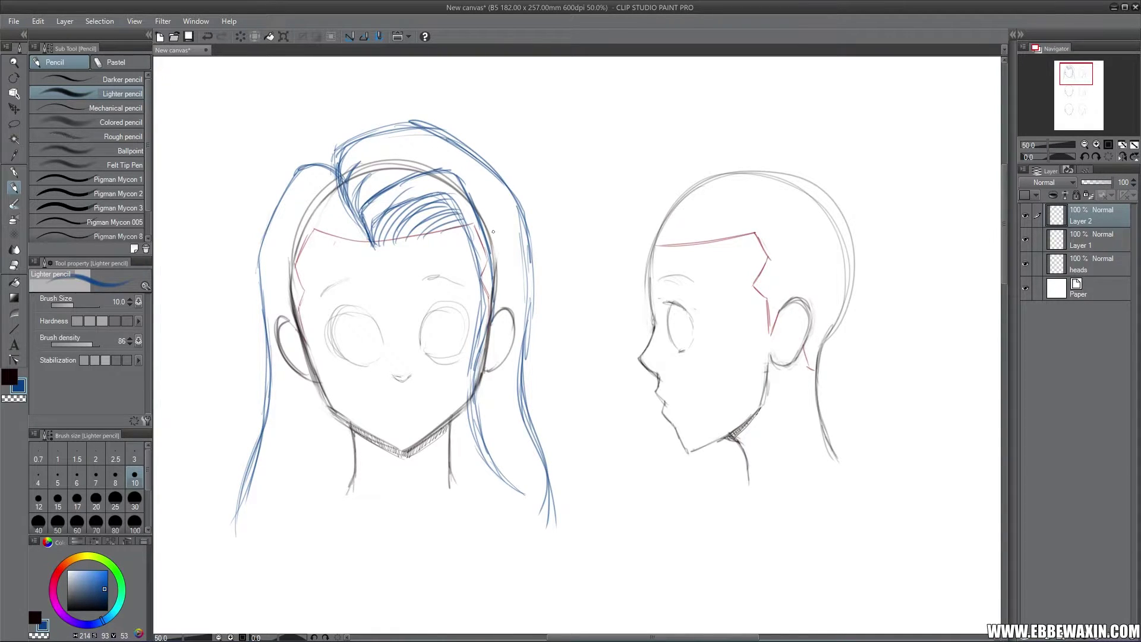
# Add loose strands over the front head's right-hand ear, beside the swept section.
pyautogui.moveTo(496, 297); pyautogui.dragTo(481, 408)
pyautogui.moveTo(502, 319); pyautogui.dragTo(484, 424)
pyautogui.moveTo(497, 297)
pyautogui.mouseDown()
pyautogui.moveTo(490, 431)
pyautogui.moveTo(497, 396)
pyautogui.mouseUp()
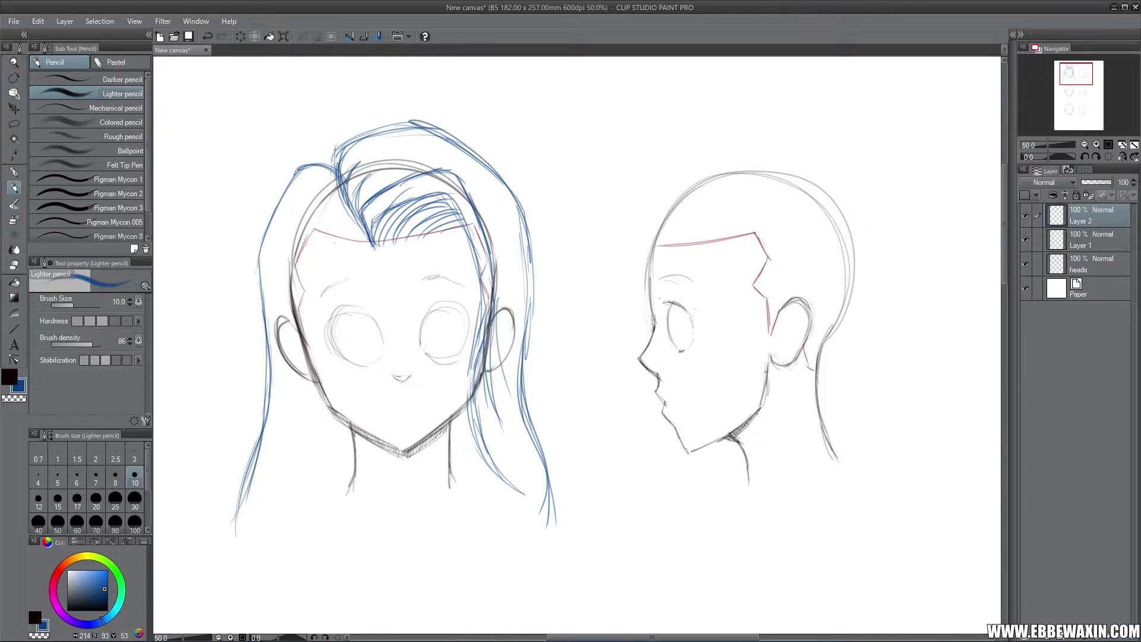
# Draw the left-hand hair section from the parting to behind the ear, with loose strands beside the ear and behind the neck.
pyautogui.moveTo(294, 322)
pyautogui.mouseDown()
pyautogui.moveTo(350, 247)
pyautogui.moveTo(298, 317)
pyautogui.moveTo(283, 416)
pyautogui.mouseUp()
pyautogui.moveTo(286, 367); pyautogui.dragTo(280, 410)
pyautogui.moveTo(282, 347); pyautogui.dragTo(285, 389)
pyautogui.moveTo(283, 322)
pyautogui.mouseDown()
pyautogui.moveTo(368, 227)
pyautogui.moveTo(333, 189)
pyautogui.mouseUp()
pyautogui.moveTo(295, 306)
pyautogui.mouseDown()
pyautogui.moveTo(313, 268)
pyautogui.moveTo(306, 274)
pyautogui.moveTo(360, 238)
pyautogui.moveTo(332, 260)
pyautogui.mouseUp()
pyautogui.moveTo(297, 318); pyautogui.dragTo(320, 295)
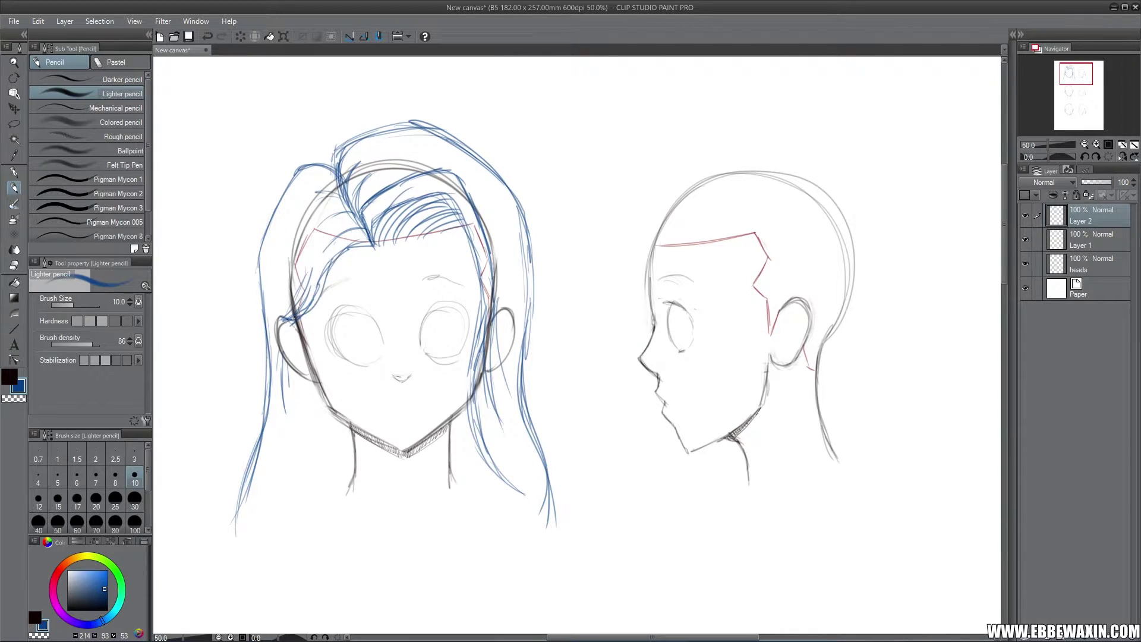
pyautogui.moveTo(320, 384)
pyautogui.mouseDown()
pyautogui.moveTo(293, 518)
pyautogui.moveTo(312, 411)
pyautogui.mouseUp()
pyautogui.moveTo(470, 409); pyautogui.dragTo(457, 451)
# Add overlapping strand strokes along the crown of the front head's hair for volume and texture.
pyautogui.moveTo(422, 141); pyautogui.dragTo(467, 153)
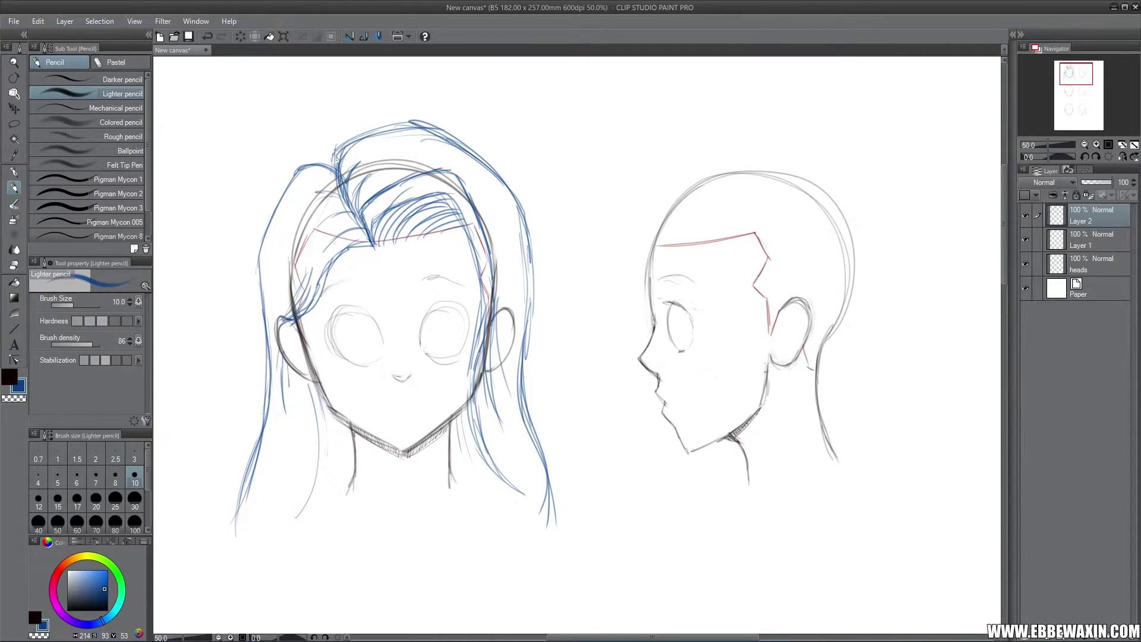
pyautogui.moveTo(334, 149)
pyautogui.mouseDown()
pyautogui.moveTo(325, 164)
pyautogui.moveTo(372, 124)
pyautogui.moveTo(399, 133)
pyautogui.moveTo(370, 127)
pyautogui.moveTo(290, 173)
pyautogui.moveTo(272, 215)
pyautogui.moveTo(320, 157)
pyautogui.moveTo(401, 129)
pyautogui.mouseUp()
pyautogui.moveTo(396, 133)
pyautogui.mouseDown()
pyautogui.moveTo(440, 120)
pyautogui.moveTo(440, 134)
pyautogui.mouseUp()
pyautogui.moveTo(432, 135)
pyautogui.mouseDown()
pyautogui.moveTo(461, 132)
pyautogui.moveTo(480, 158)
pyautogui.mouseUp()
pyautogui.moveTo(412, 152)
pyautogui.mouseDown()
pyautogui.moveTo(485, 144)
pyautogui.moveTo(510, 190)
pyautogui.moveTo(502, 171)
pyautogui.mouseUp()
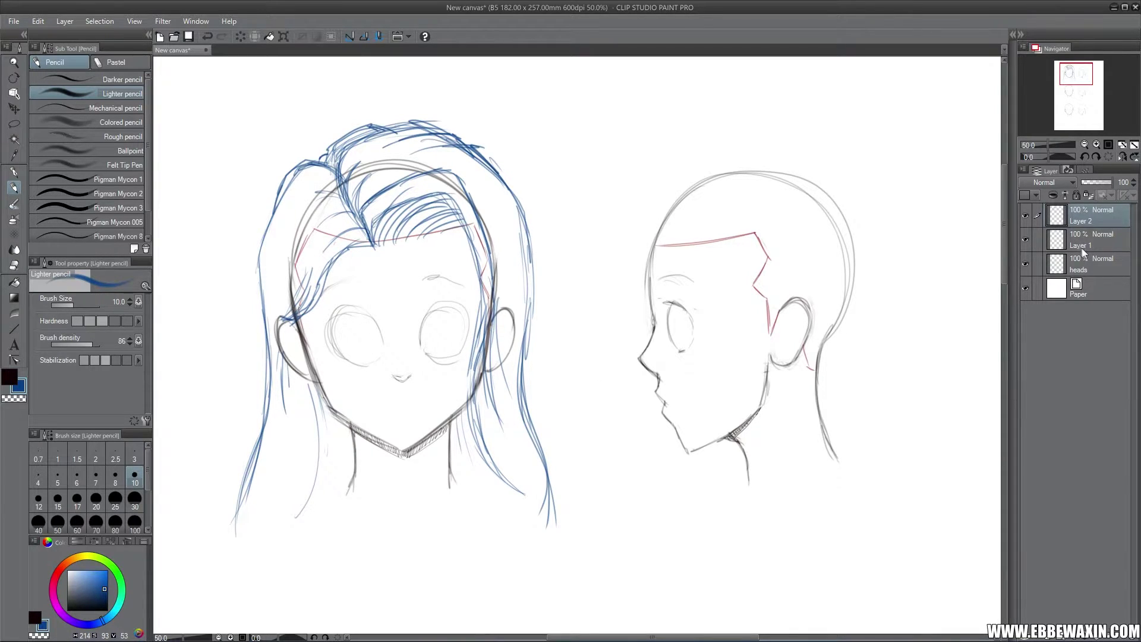
# Erase the front head's skull outline beneath the hair on the heads layer with the Soft eraser at size 80 and density 90.
pyautogui.click(1087, 261)
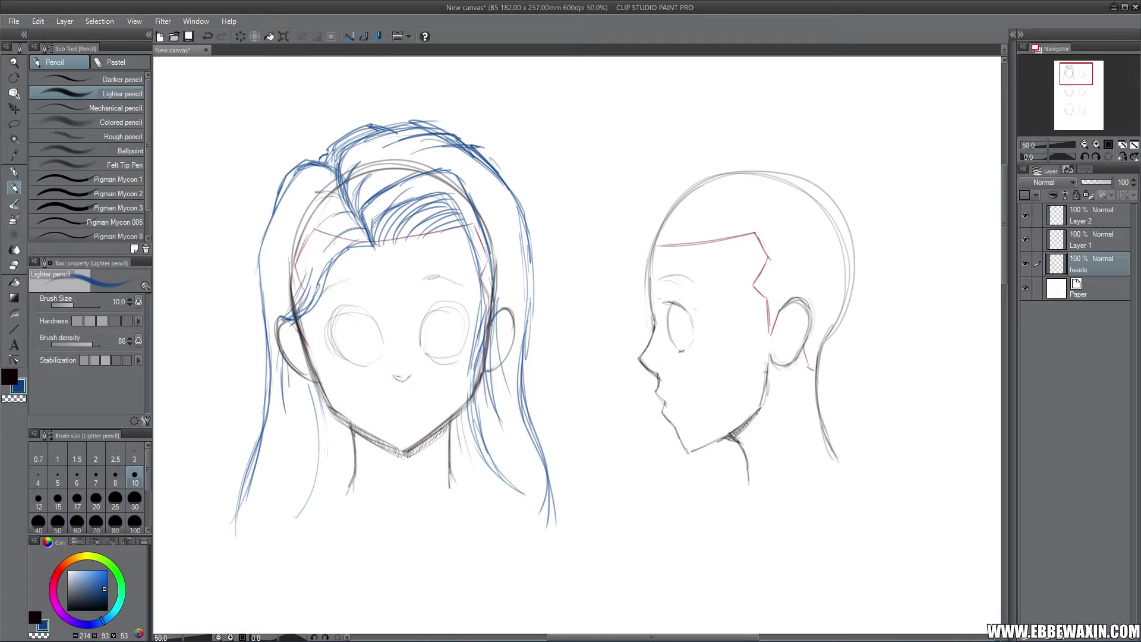
pyautogui.click(14, 264)
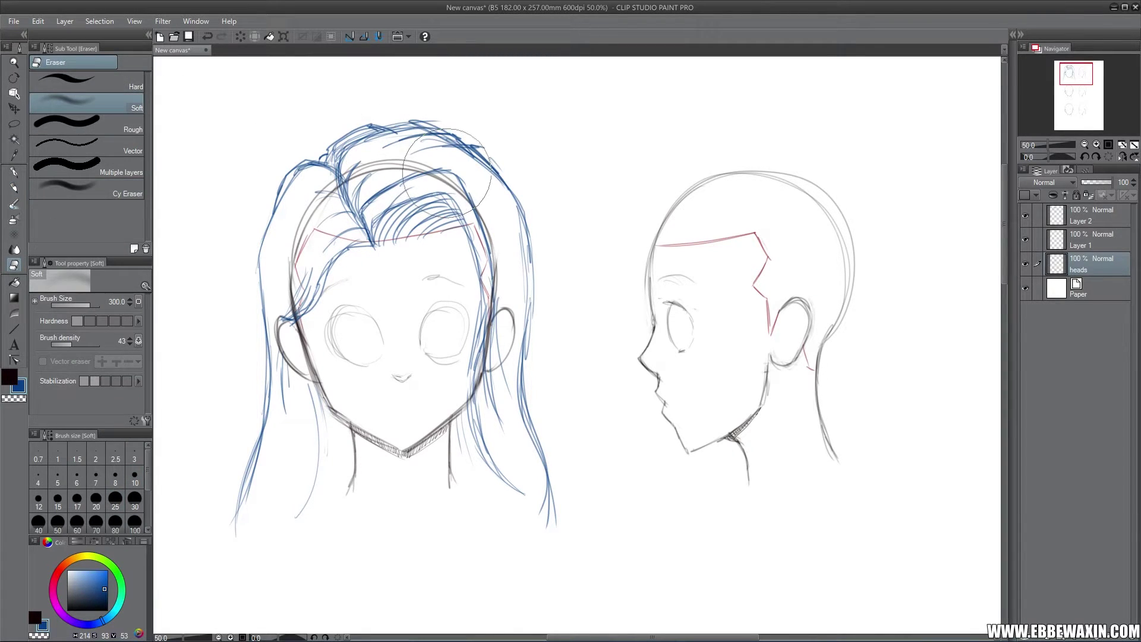
pyautogui.click(135, 499)
pyautogui.click(115, 522)
pyautogui.click(90, 344)
pyautogui.moveTo(484, 199)
pyautogui.mouseDown()
pyautogui.moveTo(437, 172)
pyautogui.moveTo(351, 169)
pyautogui.moveTo(300, 224)
pyautogui.moveTo(291, 297)
pyautogui.moveTo(294, 245)
pyautogui.moveTo(318, 202)
pyautogui.moveTo(413, 165)
pyautogui.moveTo(490, 239)
pyautogui.moveTo(500, 300)
pyautogui.moveTo(509, 262)
pyautogui.moveTo(504, 270)
pyautogui.mouseUp()
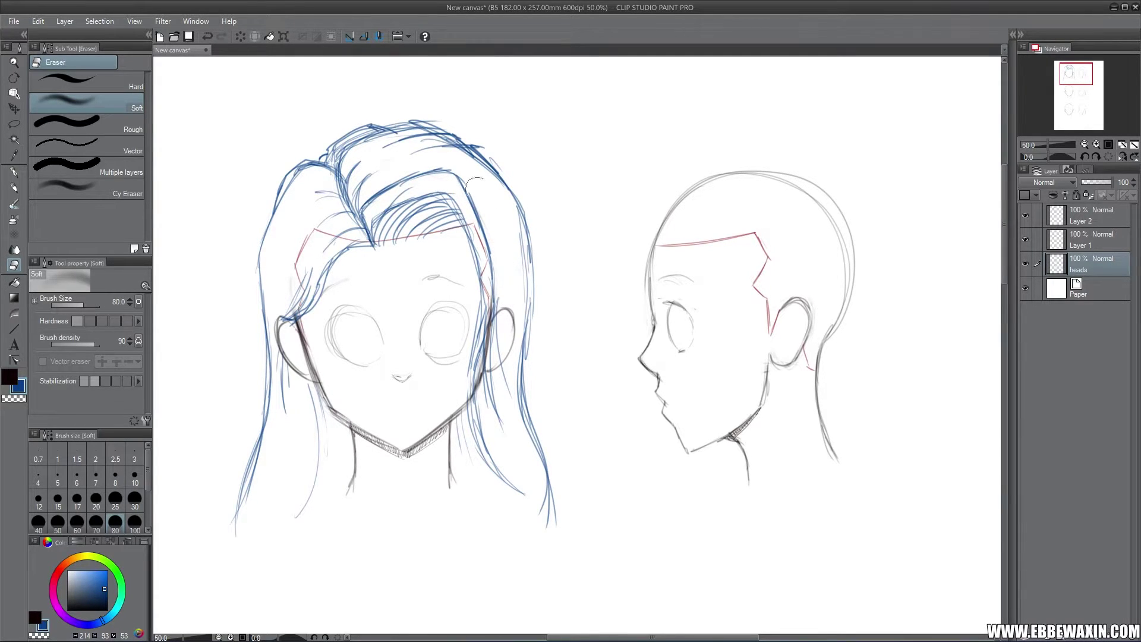
# Erase the front head's red hairline on Layer 1 and the face edge under the right-hand strands on the heads layer.
pyautogui.click(1091, 238)
pyautogui.moveTo(479, 224)
pyautogui.mouseDown()
pyautogui.moveTo(489, 301)
pyautogui.moveTo(474, 207)
pyautogui.moveTo(454, 221)
pyautogui.moveTo(343, 239)
pyautogui.moveTo(311, 221)
pyautogui.moveTo(420, 233)
pyautogui.moveTo(454, 221)
pyautogui.moveTo(400, 240)
pyautogui.moveTo(318, 237)
pyautogui.moveTo(295, 307)
pyautogui.moveTo(323, 208)
pyautogui.mouseUp()
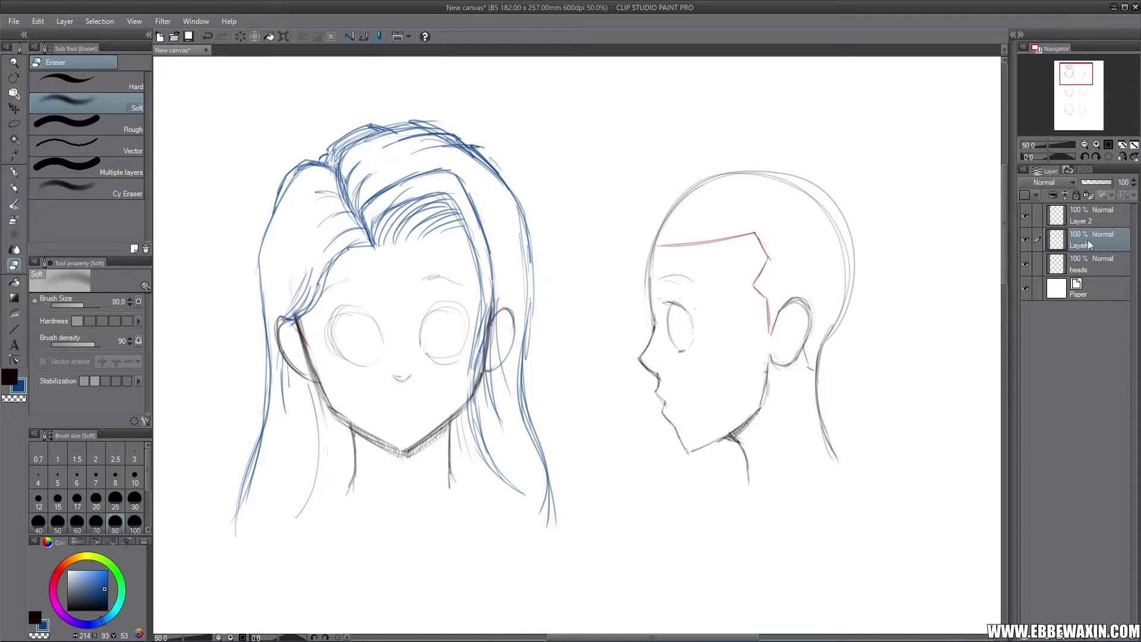
pyautogui.click(1088, 266)
pyautogui.moveTo(469, 401)
pyautogui.mouseDown()
pyautogui.moveTo(482, 346)
pyautogui.moveTo(489, 388)
pyautogui.moveTo(478, 340)
pyautogui.mouseUp()
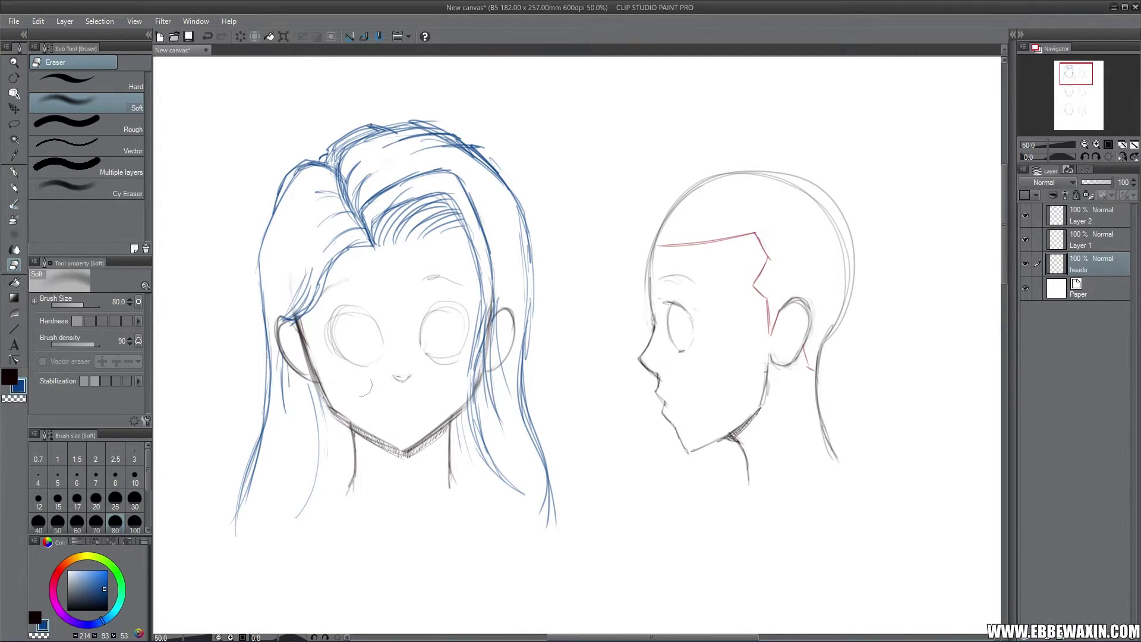
# On Layer 2, pencil the profile head's raised front hair section sweeping up from the forehead and back toward the temple.
pyautogui.click(1090, 218)
pyautogui.click(15, 186)
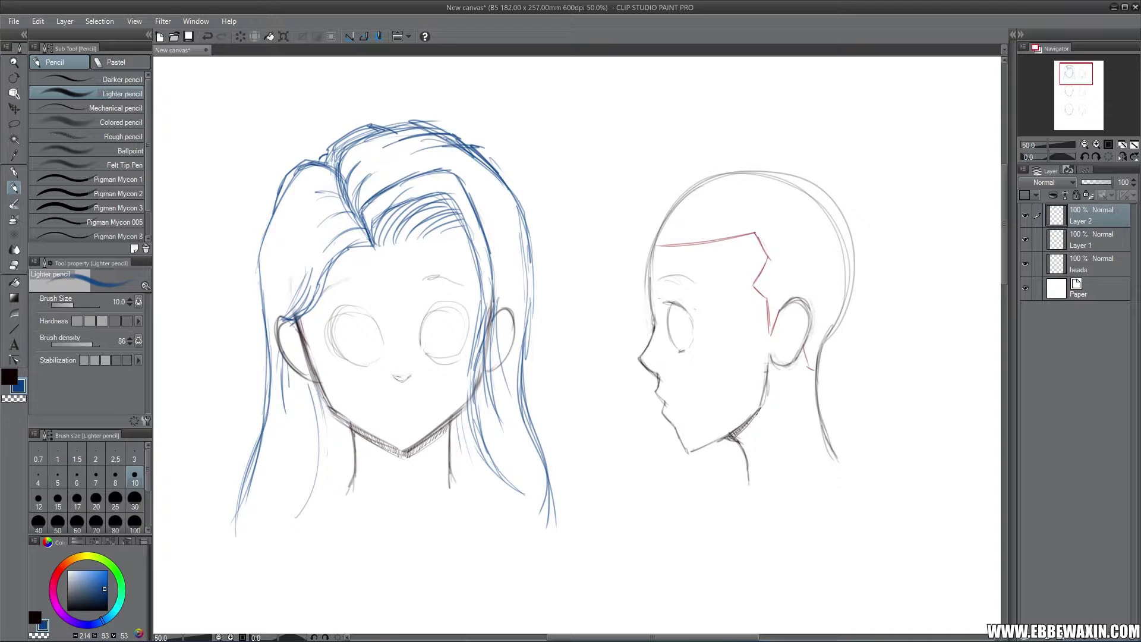
pyautogui.moveTo(665, 242)
pyautogui.mouseDown()
pyautogui.moveTo(655, 220)
pyautogui.moveTo(673, 173)
pyautogui.mouseUp()
pyautogui.moveTo(684, 171)
pyautogui.mouseDown()
pyautogui.moveTo(656, 200)
pyautogui.moveTo(697, 161)
pyautogui.mouseUp()
pyautogui.moveTo(665, 249); pyautogui.dragTo(647, 208)
pyautogui.moveTo(682, 171)
pyautogui.mouseDown()
pyautogui.moveTo(649, 210)
pyautogui.moveTo(704, 156)
pyautogui.moveTo(759, 217)
pyautogui.mouseUp()
pyautogui.moveTo(714, 162); pyautogui.dragTo(751, 206)
pyautogui.moveTo(681, 200)
pyautogui.mouseDown()
pyautogui.moveTo(743, 255)
pyautogui.moveTo(670, 206)
pyautogui.moveTo(664, 238)
pyautogui.moveTo(665, 205)
pyautogui.moveTo(673, 258)
pyautogui.mouseUp()
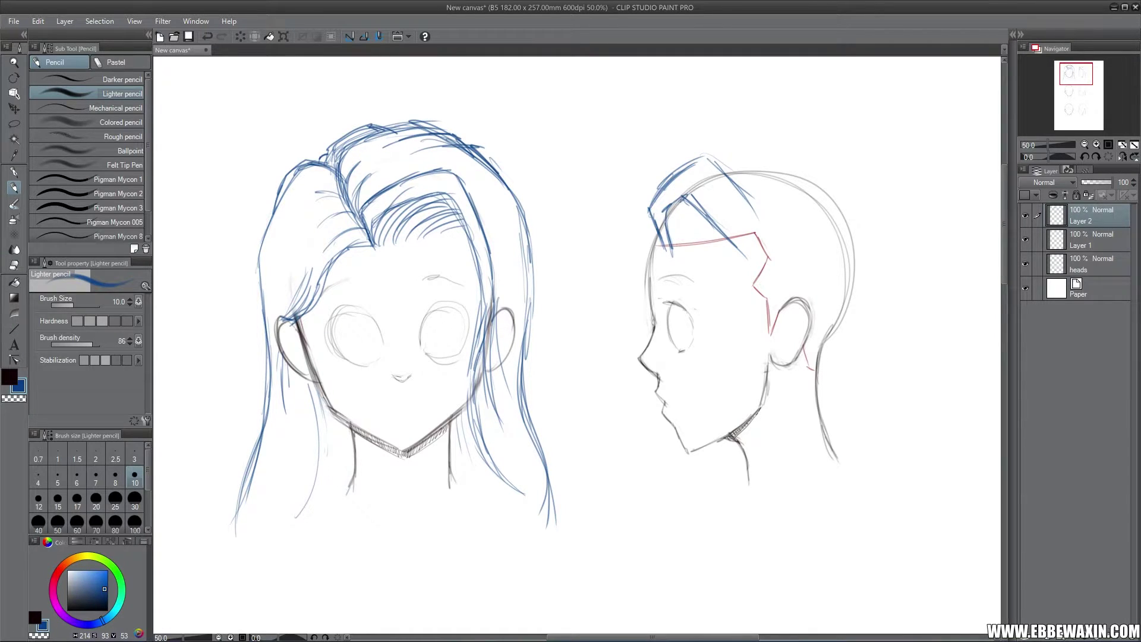
# Draw a long wavy lock falling from the profile's temple past the jaw, and hatch strands above the forehead hairline.
pyautogui.moveTo(723, 174)
pyautogui.mouseDown()
pyautogui.moveTo(770, 225)
pyautogui.moveTo(719, 325)
pyautogui.mouseUp()
pyautogui.moveTo(718, 324)
pyautogui.mouseDown()
pyautogui.moveTo(730, 388)
pyautogui.moveTo(719, 463)
pyautogui.moveTo(752, 528)
pyautogui.mouseUp()
pyautogui.moveTo(727, 372); pyautogui.dragTo(732, 419)
pyautogui.moveTo(720, 308); pyautogui.dragTo(728, 380)
pyautogui.moveTo(771, 229)
pyautogui.mouseDown()
pyautogui.moveTo(746, 323)
pyautogui.moveTo(749, 386)
pyautogui.moveTo(728, 481)
pyautogui.moveTo(756, 531)
pyautogui.mouseUp()
pyautogui.moveTo(728, 488); pyautogui.dragTo(763, 528)
pyautogui.moveTo(679, 203)
pyautogui.mouseDown()
pyautogui.moveTo(671, 256)
pyautogui.moveTo(679, 247)
pyautogui.mouseUp()
pyautogui.moveTo(689, 206)
pyautogui.mouseDown()
pyautogui.moveTo(685, 250)
pyautogui.moveTo(711, 248)
pyautogui.mouseUp()
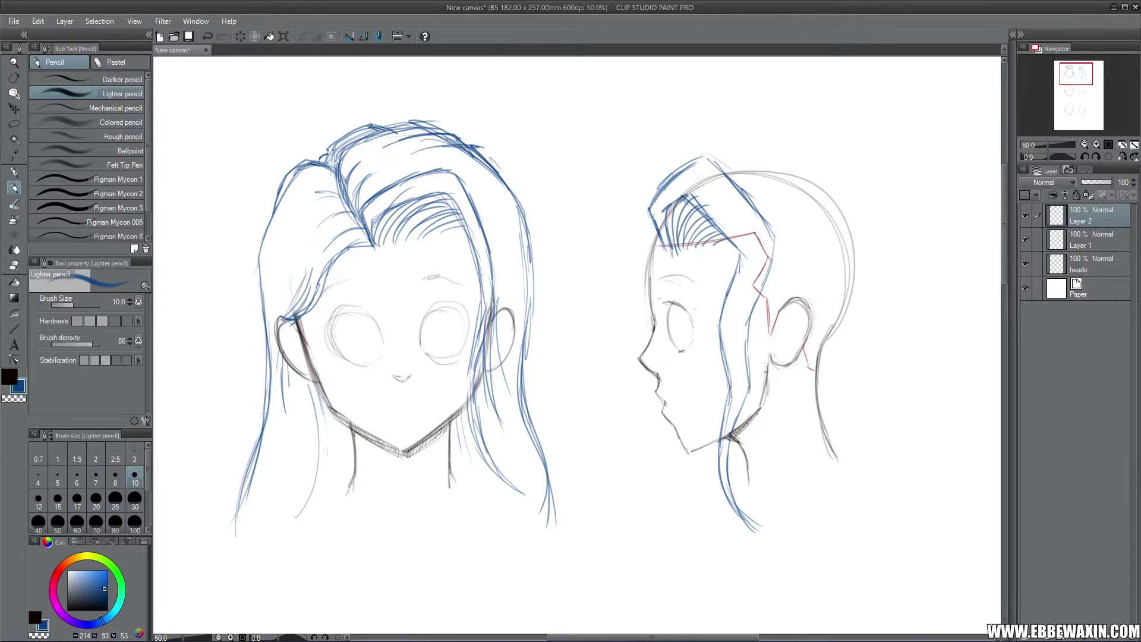
# Sketch the profile's hair contour over the crown and down the back in long waves, plus a light arc above the front head.
pyautogui.moveTo(733, 157)
pyautogui.mouseDown()
pyautogui.moveTo(711, 174)
pyautogui.moveTo(750, 154)
pyautogui.moveTo(771, 170)
pyautogui.moveTo(773, 156)
pyautogui.moveTo(802, 159)
pyautogui.moveTo(824, 184)
pyautogui.moveTo(836, 181)
pyautogui.mouseUp()
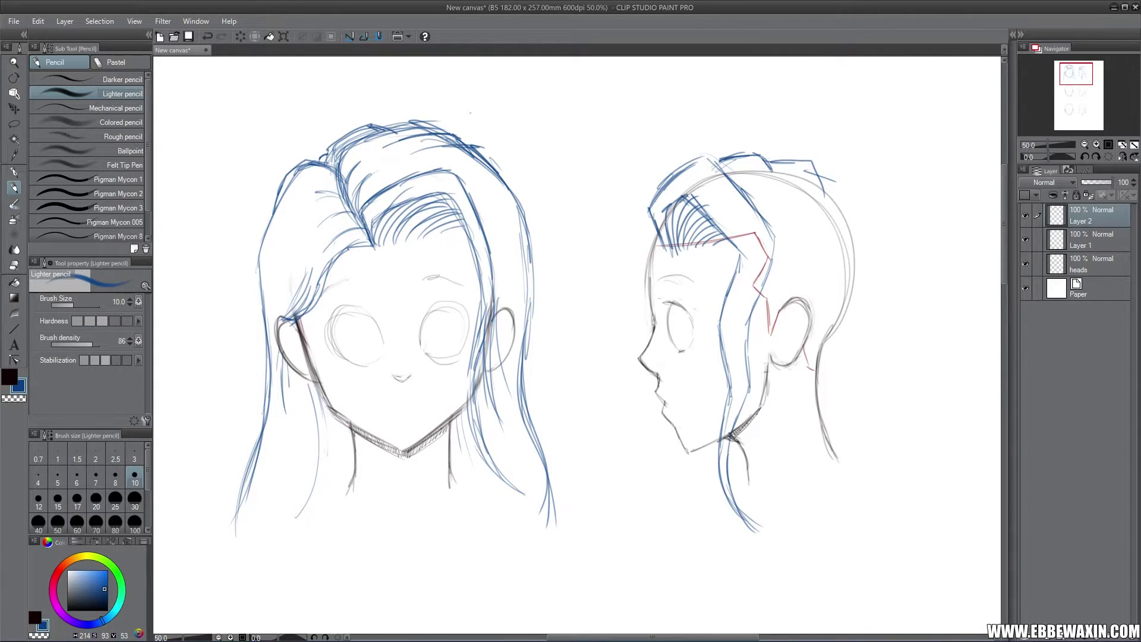
pyautogui.moveTo(356, 102); pyautogui.dragTo(476, 123)
pyautogui.moveTo(817, 178); pyautogui.dragTo(847, 189)
pyautogui.moveTo(842, 184)
pyautogui.mouseDown()
pyautogui.moveTo(856, 259)
pyautogui.moveTo(857, 215)
pyautogui.moveTo(870, 223)
pyautogui.mouseUp()
pyautogui.moveTo(847, 197); pyautogui.dragTo(879, 230)
pyautogui.moveTo(878, 222)
pyautogui.mouseDown()
pyautogui.moveTo(876, 294)
pyautogui.moveTo(856, 361)
pyautogui.mouseUp()
pyautogui.moveTo(881, 262); pyautogui.dragTo(871, 339)
pyautogui.moveTo(877, 325); pyautogui.dragTo(867, 395)
pyautogui.moveTo(864, 344)
pyautogui.mouseDown()
pyautogui.moveTo(872, 394)
pyautogui.moveTo(910, 428)
pyautogui.moveTo(920, 535)
pyautogui.mouseUp()
pyautogui.moveTo(875, 392); pyautogui.dragTo(904, 558)
pyautogui.moveTo(879, 334); pyautogui.dragTo(869, 392)
pyautogui.moveTo(878, 225)
pyautogui.mouseDown()
pyautogui.moveTo(873, 353)
pyautogui.moveTo(896, 564)
pyautogui.moveTo(882, 580)
pyautogui.mouseUp()
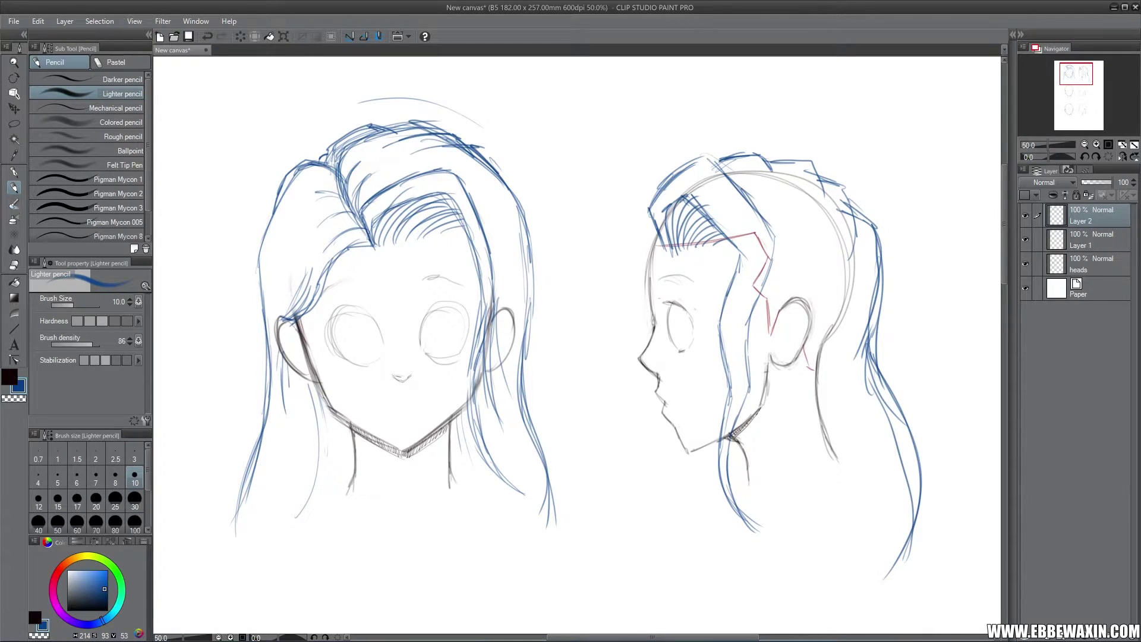
# Add long strands in front of the profile's ear and flowing texture strokes across the crown and back of the hair.
pyautogui.moveTo(758, 300); pyautogui.dragTo(750, 445)
pyautogui.moveTo(757, 401); pyautogui.dragTo(779, 529)
pyautogui.moveTo(760, 306); pyautogui.dragTo(749, 442)
pyautogui.moveTo(772, 284); pyautogui.dragTo(766, 448)
pyautogui.moveTo(771, 253); pyautogui.dragTo(788, 318)
pyautogui.moveTo(755, 155)
pyautogui.mouseDown()
pyautogui.moveTo(797, 230)
pyautogui.moveTo(789, 197)
pyautogui.moveTo(834, 236)
pyautogui.moveTo(835, 184)
pyautogui.moveTo(856, 265)
pyautogui.mouseUp()
pyautogui.moveTo(844, 199)
pyautogui.mouseDown()
pyautogui.moveTo(877, 356)
pyautogui.moveTo(873, 397)
pyautogui.mouseUp()
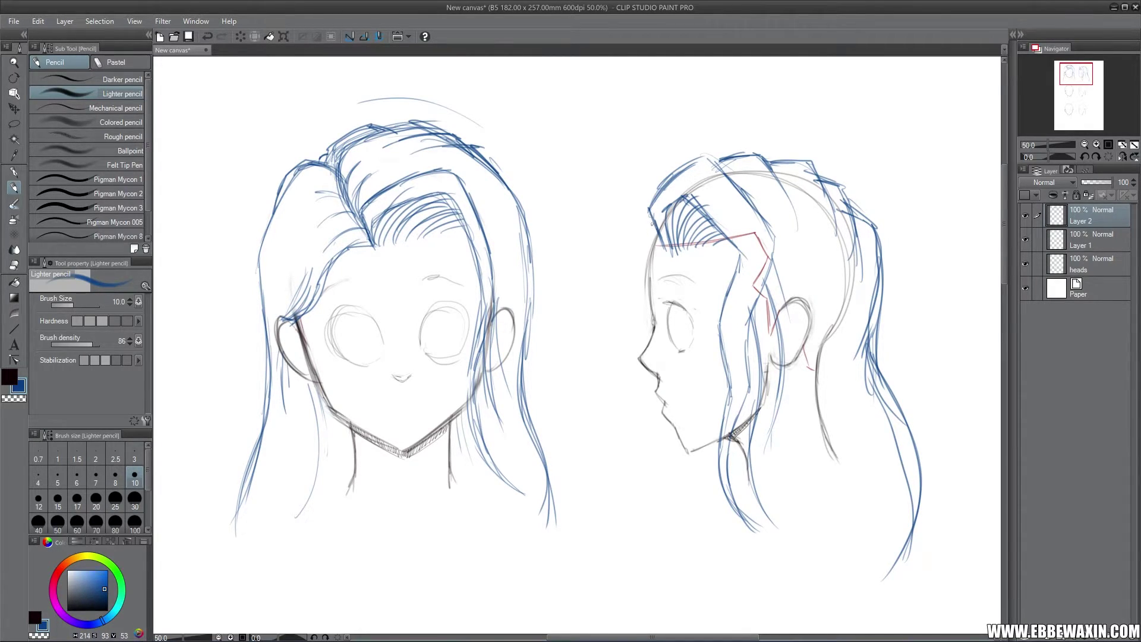
# Draw the far-side hair peeking out in front of the profile's forehead and a far lock curving down below the chin.
pyautogui.moveTo(654, 221)
pyautogui.mouseDown()
pyautogui.moveTo(638, 232)
pyautogui.moveTo(650, 268)
pyautogui.moveTo(643, 250)
pyautogui.mouseUp()
pyautogui.moveTo(652, 252); pyautogui.dragTo(641, 286)
pyautogui.moveTo(647, 243); pyautogui.dragTo(636, 278)
pyautogui.moveTo(716, 455)
pyautogui.mouseDown()
pyautogui.moveTo(699, 560)
pyautogui.moveTo(695, 538)
pyautogui.moveTo(691, 582)
pyautogui.mouseUp()
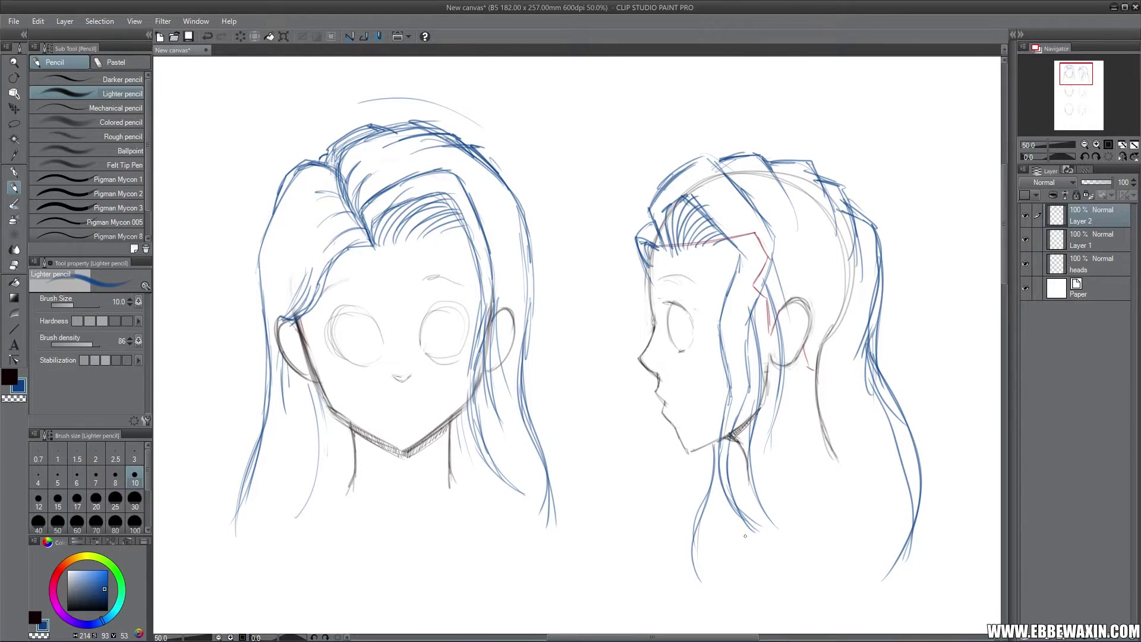
# Erase the profile's skull, ear and neck lines and the front head's right-hand ear beneath the hair on the heads layer.
pyautogui.click(1085, 264)
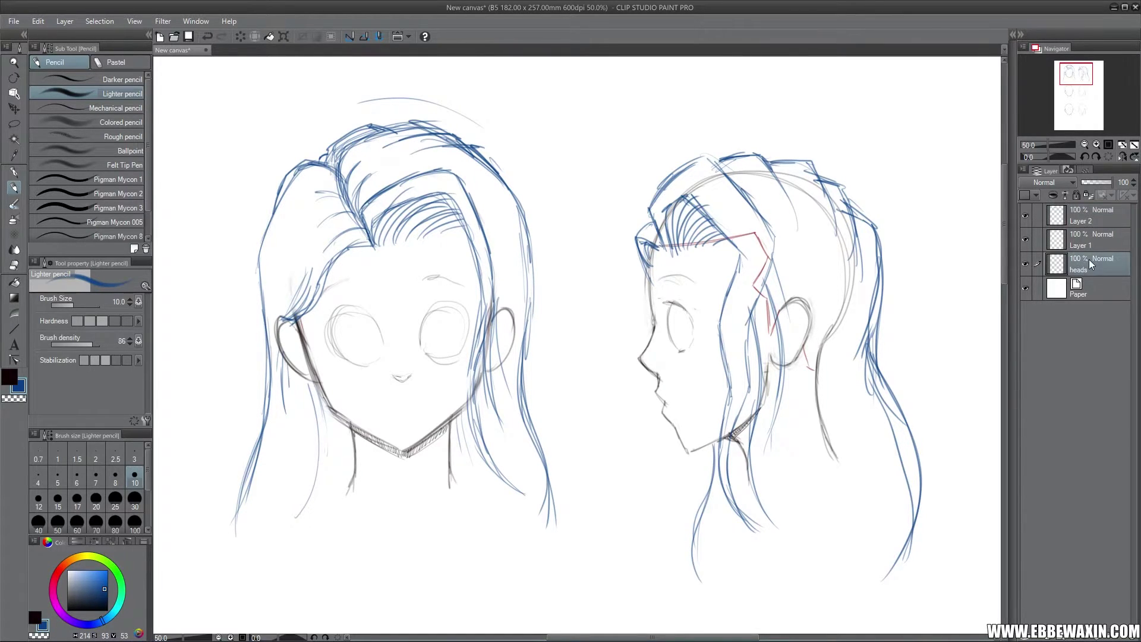
pyautogui.click(14, 265)
pyautogui.moveTo(682, 216)
pyautogui.mouseDown()
pyautogui.moveTo(658, 232)
pyautogui.moveTo(678, 205)
pyautogui.moveTo(731, 179)
pyautogui.moveTo(791, 169)
pyautogui.moveTo(841, 226)
pyautogui.moveTo(851, 267)
pyautogui.moveTo(830, 437)
pyautogui.moveTo(780, 437)
pyautogui.moveTo(789, 315)
pyautogui.moveTo(780, 377)
pyautogui.mouseUp()
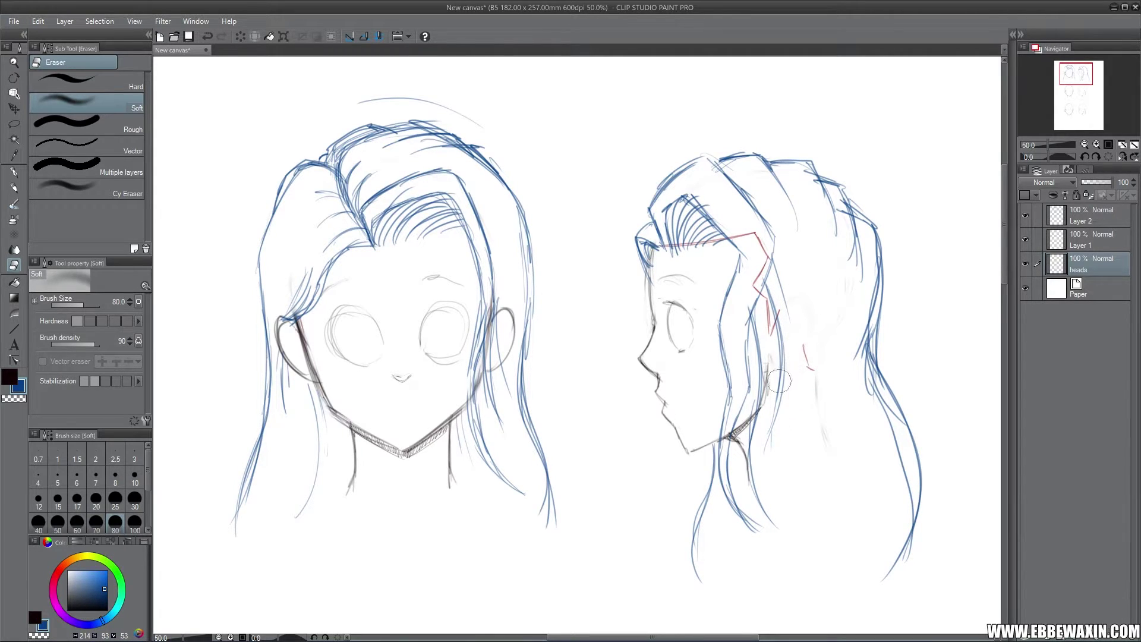
pyautogui.moveTo(507, 321)
pyautogui.mouseDown()
pyautogui.moveTo(488, 366)
pyautogui.moveTo(502, 368)
pyautogui.moveTo(511, 315)
pyautogui.moveTo(483, 389)
pyautogui.moveTo(502, 441)
pyautogui.moveTo(529, 458)
pyautogui.mouseUp()
pyautogui.moveTo(760, 316)
pyautogui.mouseDown()
pyautogui.moveTo(773, 393)
pyautogui.moveTo(772, 371)
pyautogui.mouseUp()
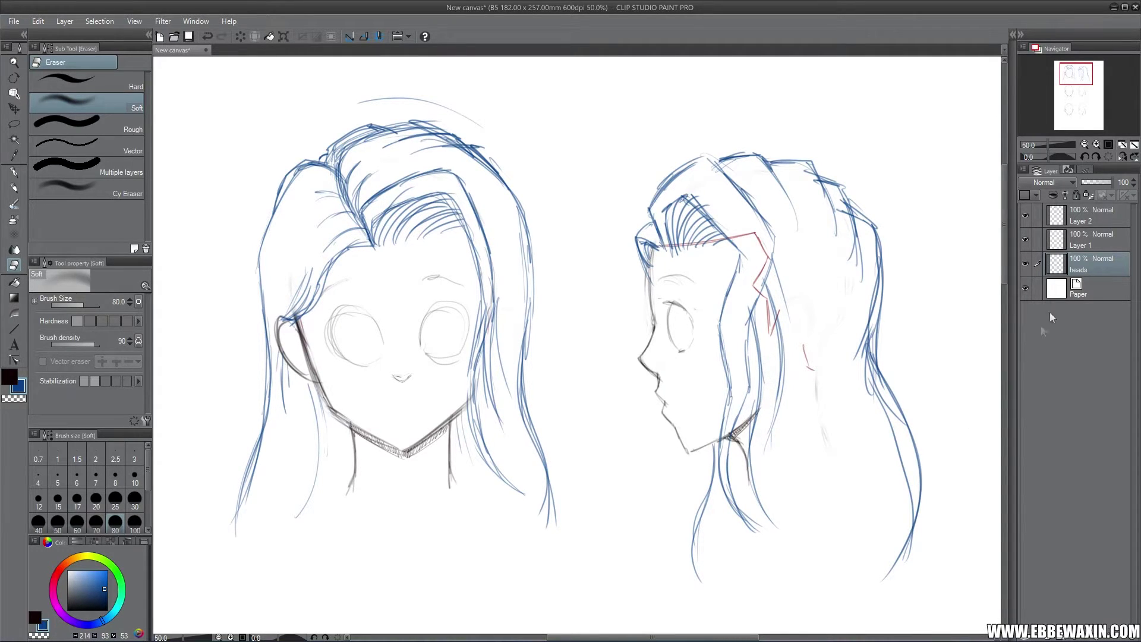
# Erase the profile head's remaining red hairline on Layer 1, then make the heads layer active.
pyautogui.click(1081, 244)
pyautogui.moveTo(782, 312)
pyautogui.mouseDown()
pyautogui.moveTo(764, 294)
pyautogui.moveTo(755, 239)
pyautogui.moveTo(655, 239)
pyautogui.mouseUp()
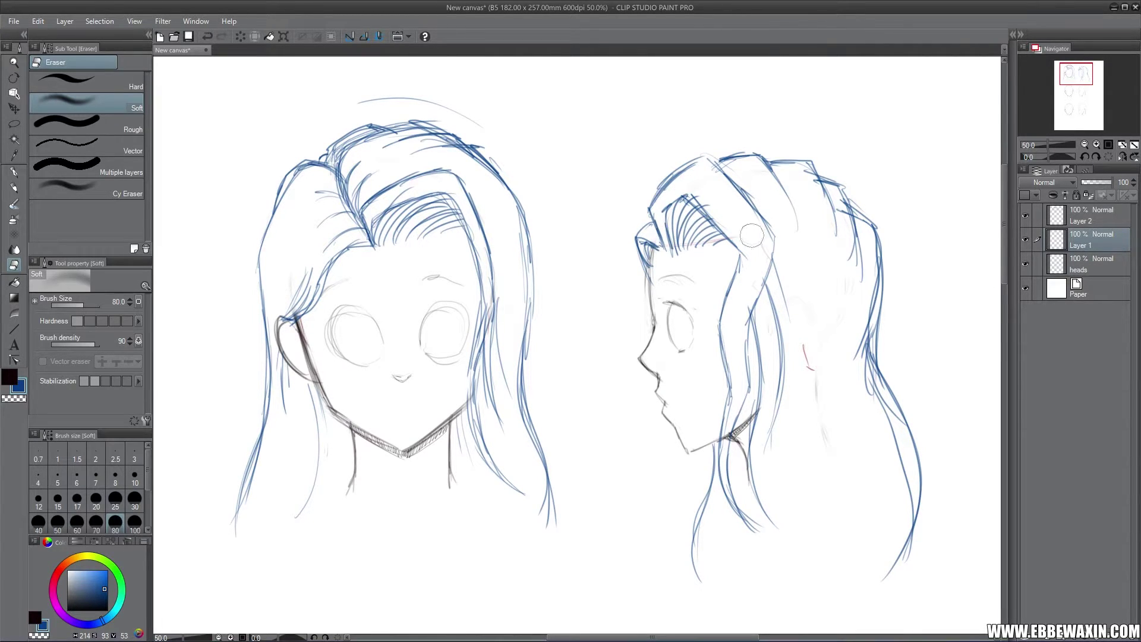
pyautogui.moveTo(810, 348)
pyautogui.mouseDown()
pyautogui.moveTo(816, 389)
pyautogui.moveTo(781, 303)
pyautogui.moveTo(764, 314)
pyautogui.mouseUp()
pyautogui.click(1079, 267)
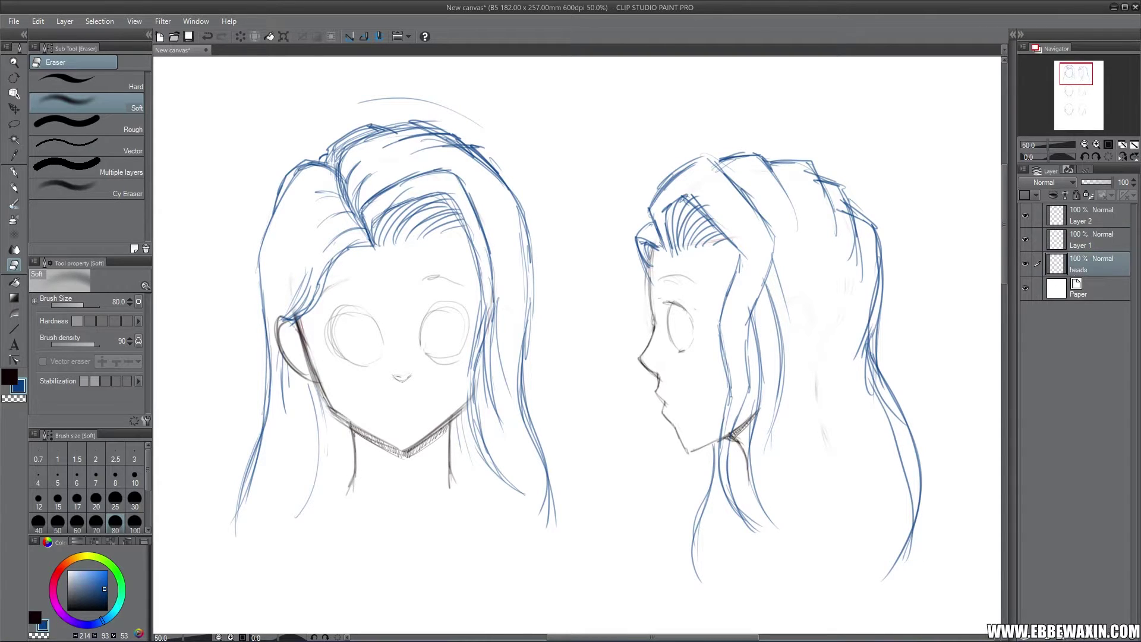
# Erase the doubled blue strands along the back of the profile's long hair on Layer 2 with a size 30 eraser.
pyautogui.click(134, 499)
pyautogui.click(1073, 221)
pyautogui.moveTo(853, 312); pyautogui.dragTo(903, 494)
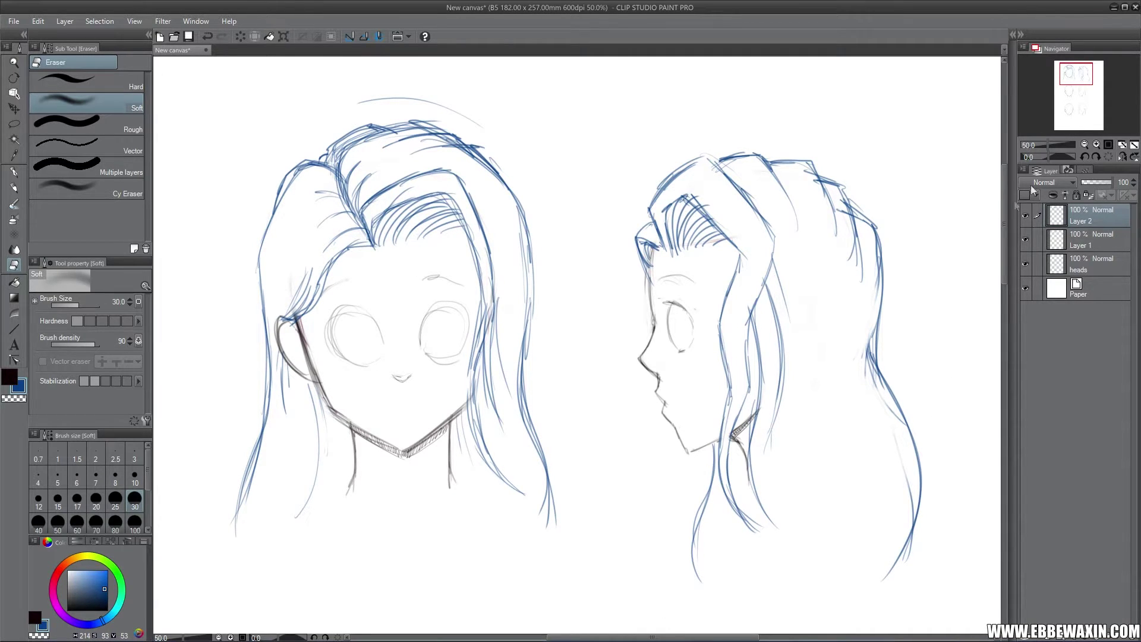
# On Layer 1, draw a red hairline across the forehead and down both temples of the second-row front head with the Lighter pencil.
pyautogui.moveTo(1073, 77); pyautogui.dragTo(1074, 98)
pyautogui.click(1084, 253)
pyautogui.click(10, 375)
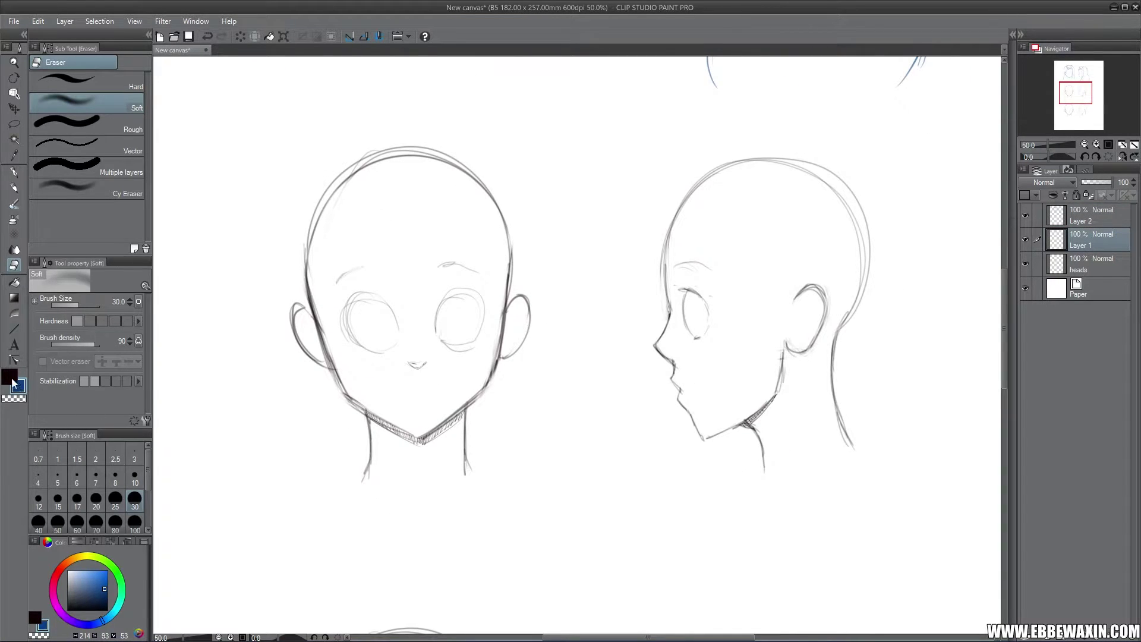
pyautogui.moveTo(103, 594); pyautogui.dragTo(103, 590)
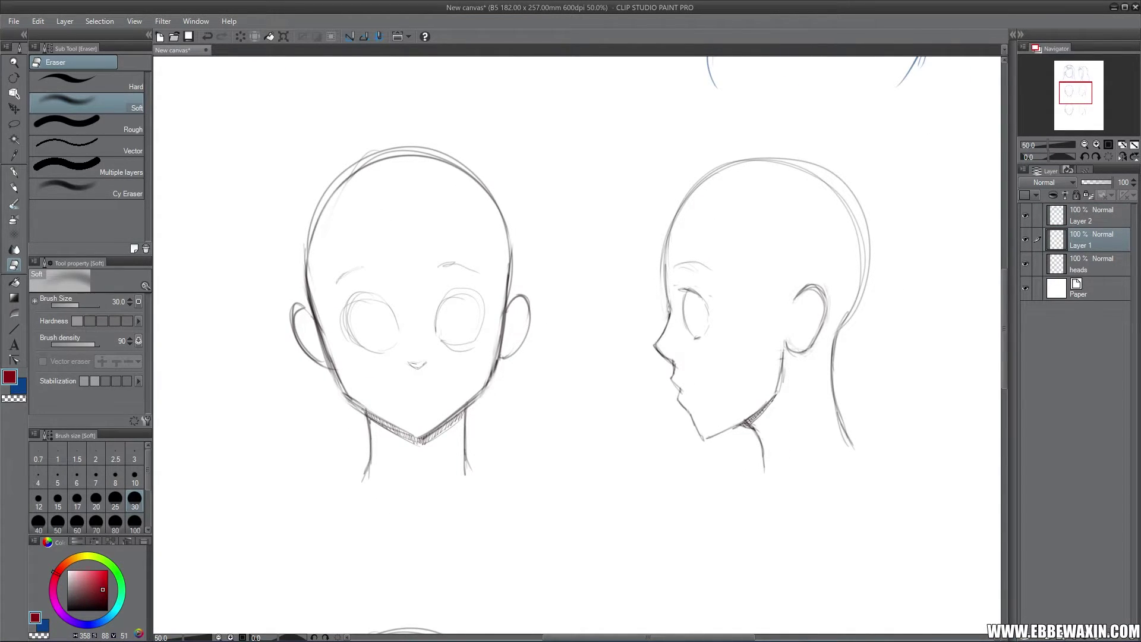
pyautogui.click(16, 185)
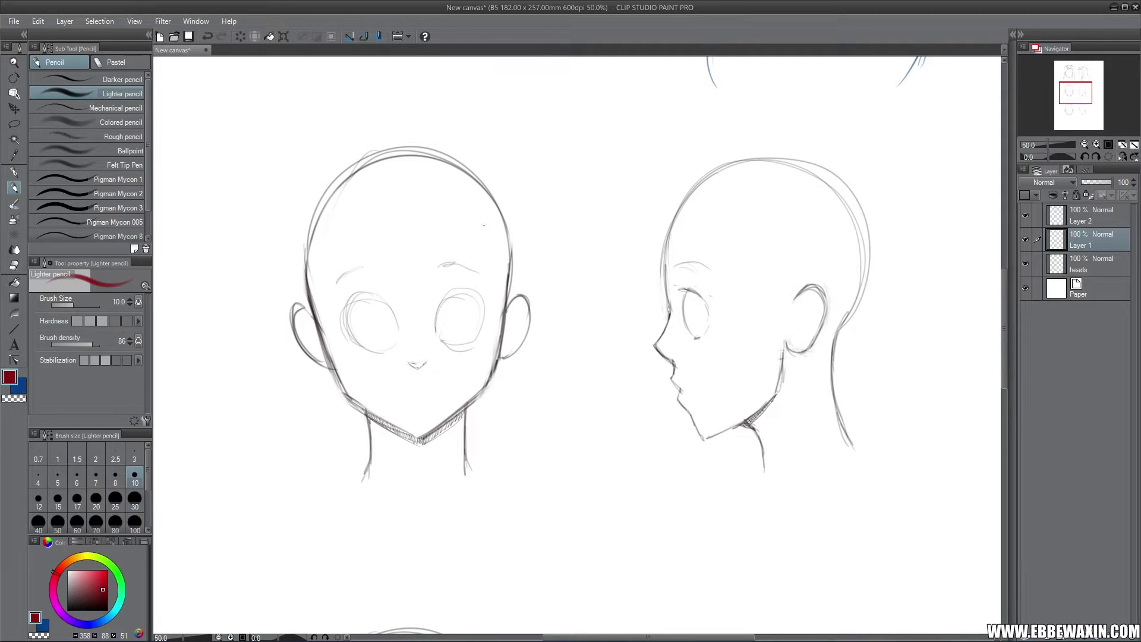
pyautogui.moveTo(472, 217)
pyautogui.mouseDown()
pyautogui.moveTo(381, 225)
pyautogui.moveTo(334, 209)
pyautogui.moveTo(313, 303)
pyautogui.mouseUp()
pyautogui.moveTo(492, 211); pyautogui.dragTo(505, 334)
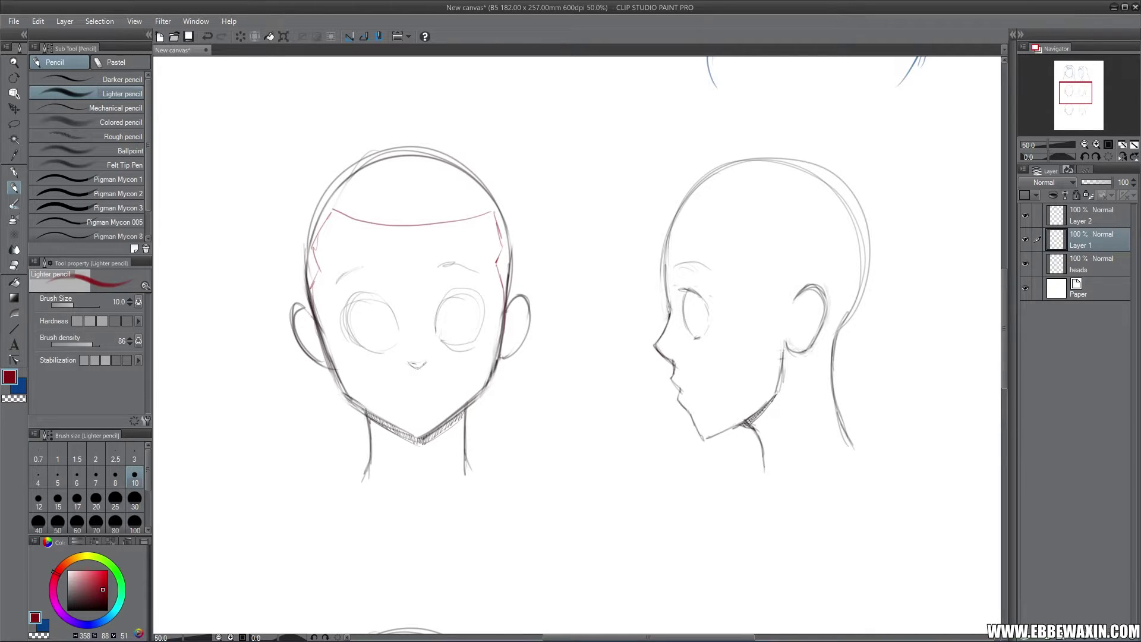
# Draw the matching red hairline on the second-row profile from forehead to ear, and erase the overshoot past the temple corner.
pyautogui.moveTo(670, 222)
pyautogui.mouseDown()
pyautogui.moveTo(789, 209)
pyautogui.moveTo(768, 272)
pyautogui.moveTo(785, 298)
pyautogui.moveTo(784, 331)
pyautogui.mouseUp()
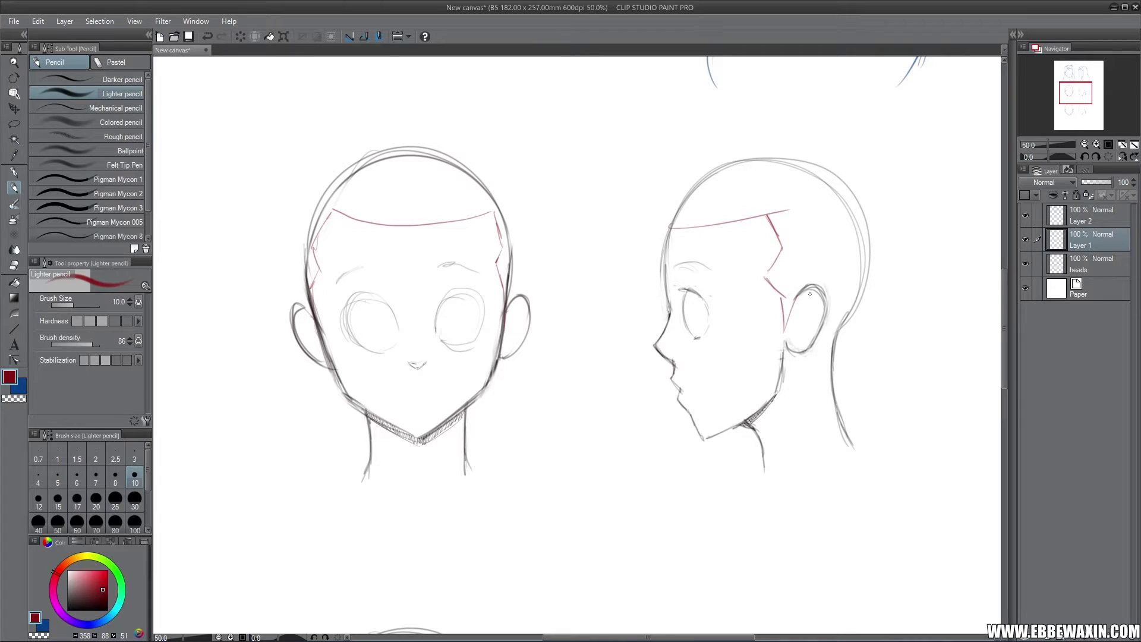
pyautogui.click(23, 265)
pyautogui.moveTo(785, 218)
pyautogui.mouseDown()
pyautogui.moveTo(771, 212)
pyautogui.moveTo(787, 208)
pyautogui.mouseUp()
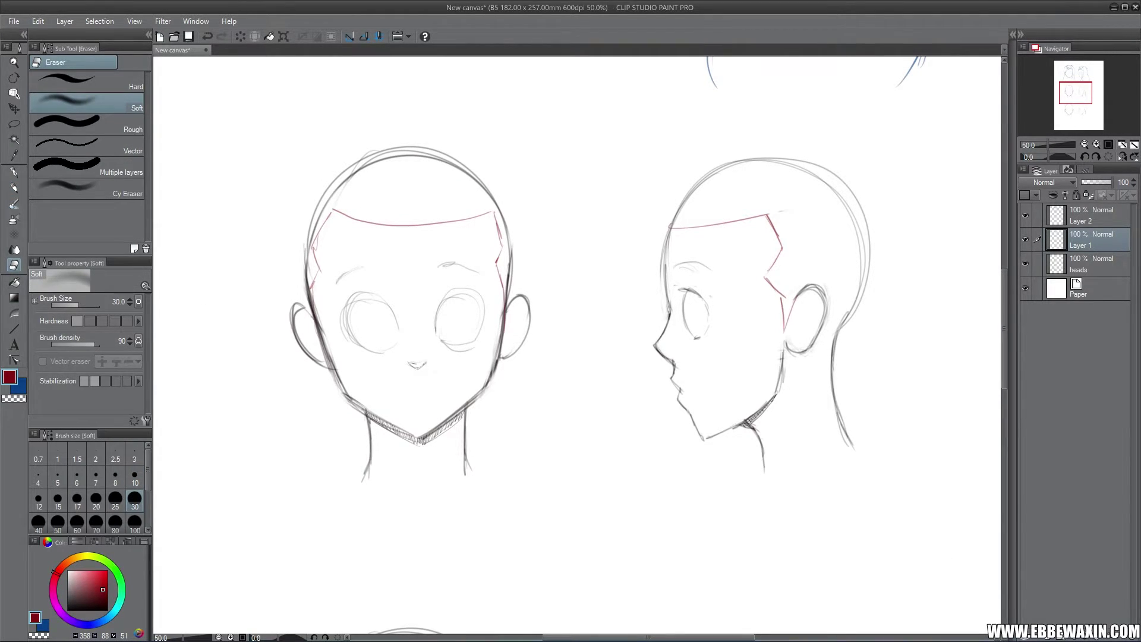
# In blue on Layer 2, sketch a dashed guide from the profile's temple to the back of the skull and spikes at the back crown.
pyautogui.click(1083, 221)
pyautogui.click(23, 387)
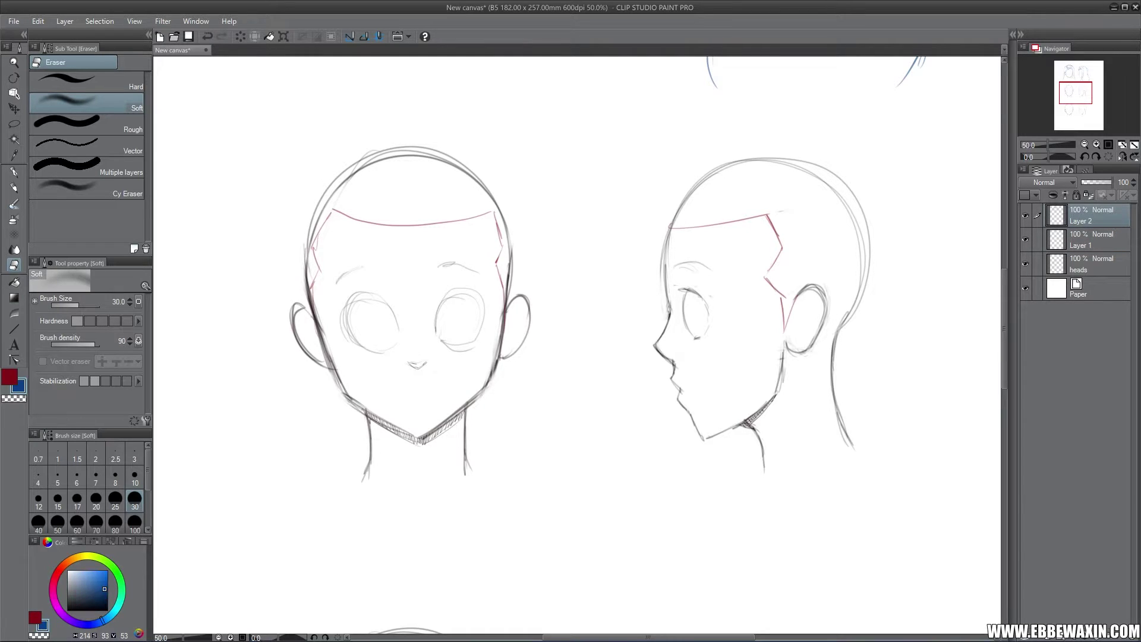
pyautogui.moveTo(1067, 96); pyautogui.dragTo(1075, 90)
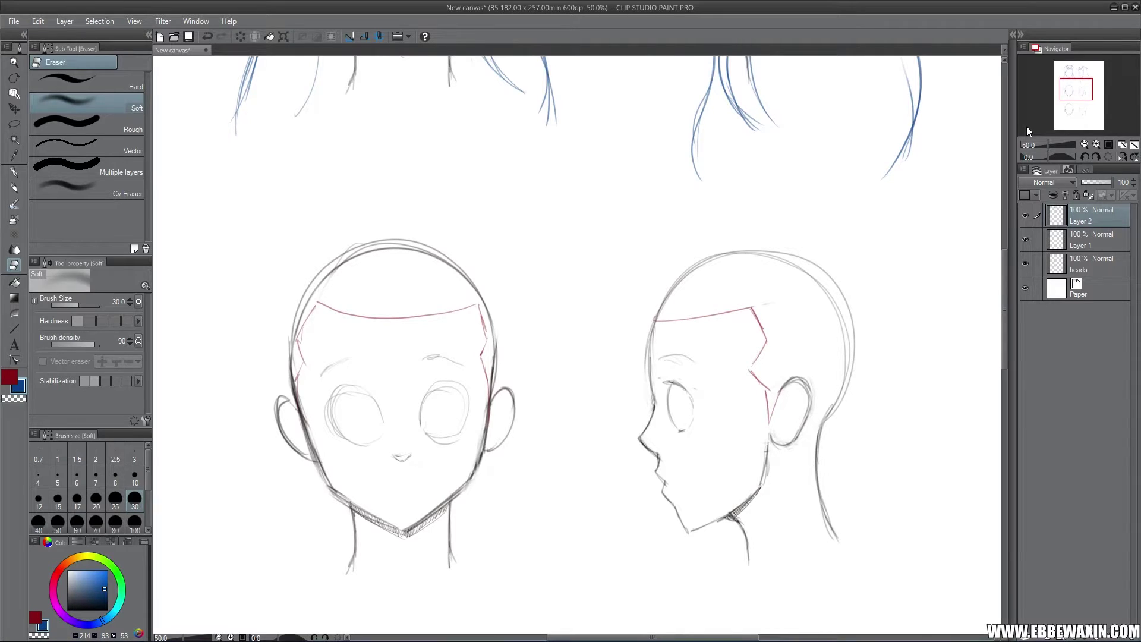
pyautogui.click(14, 187)
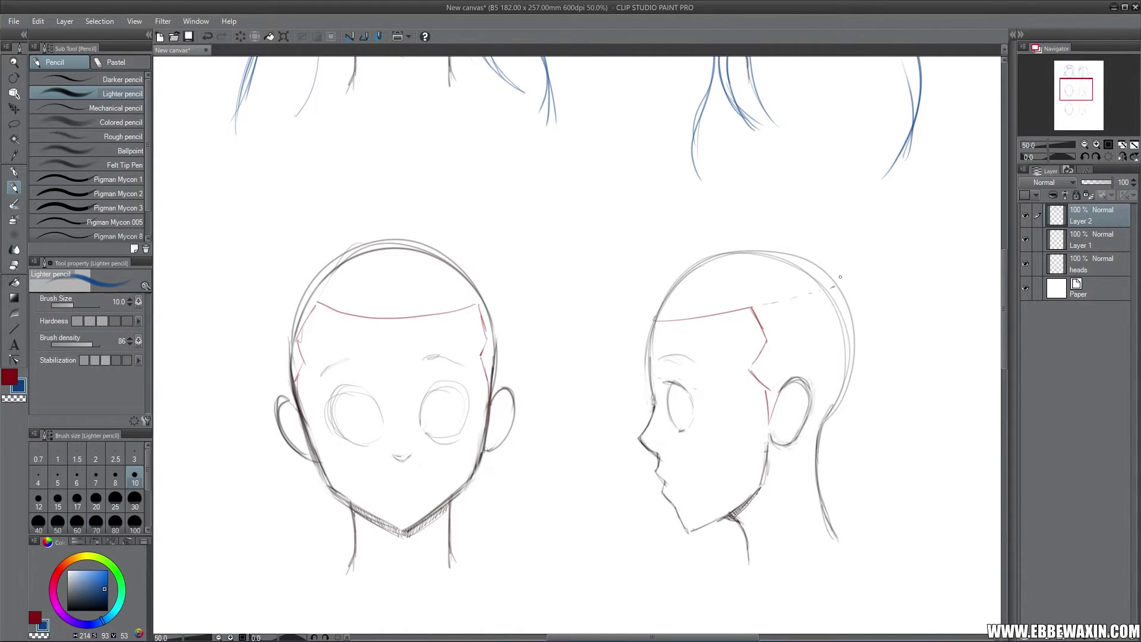
pyautogui.moveTo(843, 289)
pyautogui.mouseDown()
pyautogui.moveTo(850, 240)
pyautogui.moveTo(834, 263)
pyautogui.moveTo(786, 196)
pyautogui.moveTo(786, 250)
pyautogui.mouseUp()
# Sketch large blue spikes along the top of the profile's head and more sweeping forward over the forehead.
pyautogui.moveTo(788, 203)
pyautogui.mouseDown()
pyautogui.moveTo(786, 243)
pyautogui.moveTo(832, 261)
pyautogui.moveTo(786, 202)
pyautogui.mouseUp()
pyautogui.moveTo(784, 210)
pyautogui.mouseDown()
pyautogui.moveTo(788, 246)
pyautogui.moveTo(689, 215)
pyautogui.mouseUp()
pyautogui.moveTo(791, 237); pyautogui.dragTo(687, 201)
pyautogui.moveTo(688, 205)
pyautogui.mouseDown()
pyautogui.moveTo(732, 249)
pyautogui.moveTo(722, 243)
pyautogui.mouseUp()
pyautogui.moveTo(772, 225)
pyautogui.mouseDown()
pyautogui.moveTo(687, 203)
pyautogui.moveTo(790, 247)
pyautogui.mouseUp()
pyautogui.moveTo(784, 235)
pyautogui.mouseDown()
pyautogui.moveTo(683, 200)
pyautogui.moveTo(719, 251)
pyautogui.mouseUp()
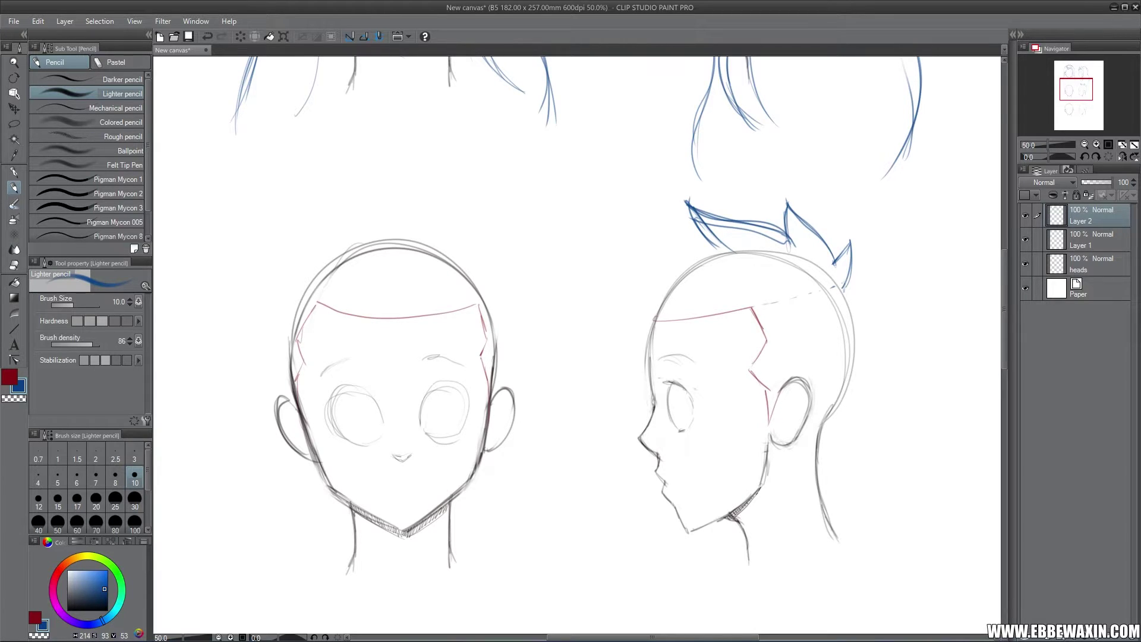
pyautogui.moveTo(716, 243)
pyautogui.mouseDown()
pyautogui.moveTo(641, 238)
pyautogui.moveTo(680, 277)
pyautogui.moveTo(637, 236)
pyautogui.moveTo(665, 269)
pyautogui.moveTo(586, 289)
pyautogui.moveTo(664, 319)
pyautogui.moveTo(600, 303)
pyautogui.mouseUp()
pyautogui.moveTo(584, 286)
pyautogui.mouseDown()
pyautogui.moveTo(607, 306)
pyautogui.moveTo(671, 269)
pyautogui.mouseUp()
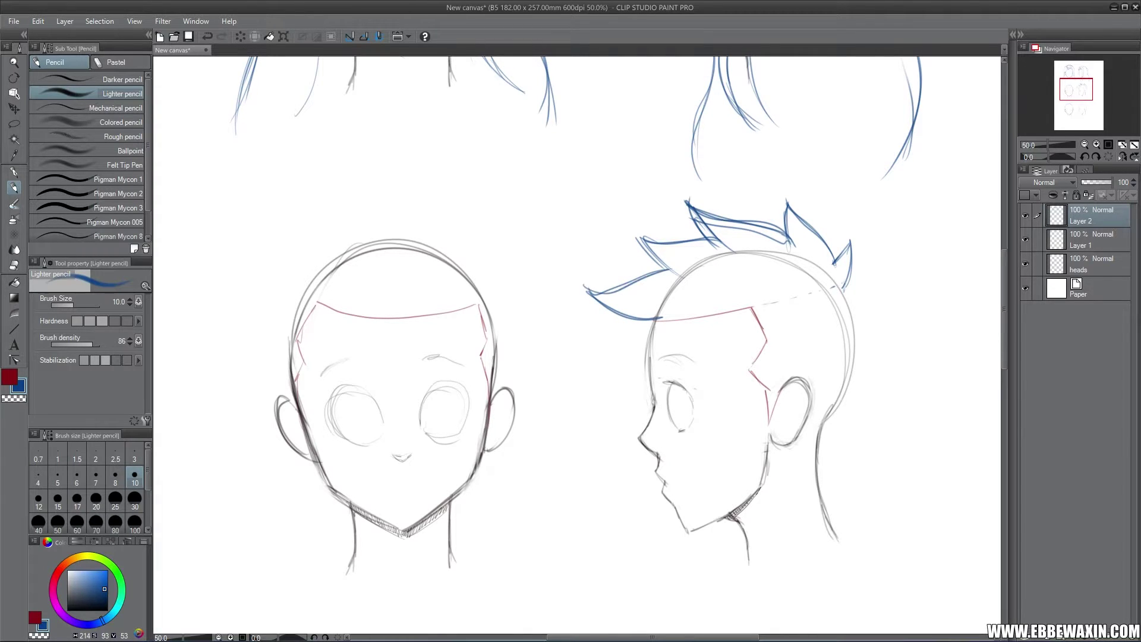
# Outline the profile's short back hair down to the nape, the temple edge and sideburn, and add small tufts along the forehead hairline.
pyautogui.moveTo(848, 286)
pyautogui.mouseDown()
pyautogui.moveTo(859, 284)
pyautogui.moveTo(849, 295)
pyautogui.moveTo(859, 309)
pyautogui.moveTo(842, 400)
pyautogui.mouseUp()
pyautogui.moveTo(750, 309)
pyautogui.mouseDown()
pyautogui.moveTo(757, 463)
pyautogui.moveTo(779, 386)
pyautogui.moveTo(820, 445)
pyautogui.moveTo(842, 396)
pyautogui.moveTo(819, 438)
pyautogui.mouseUp()
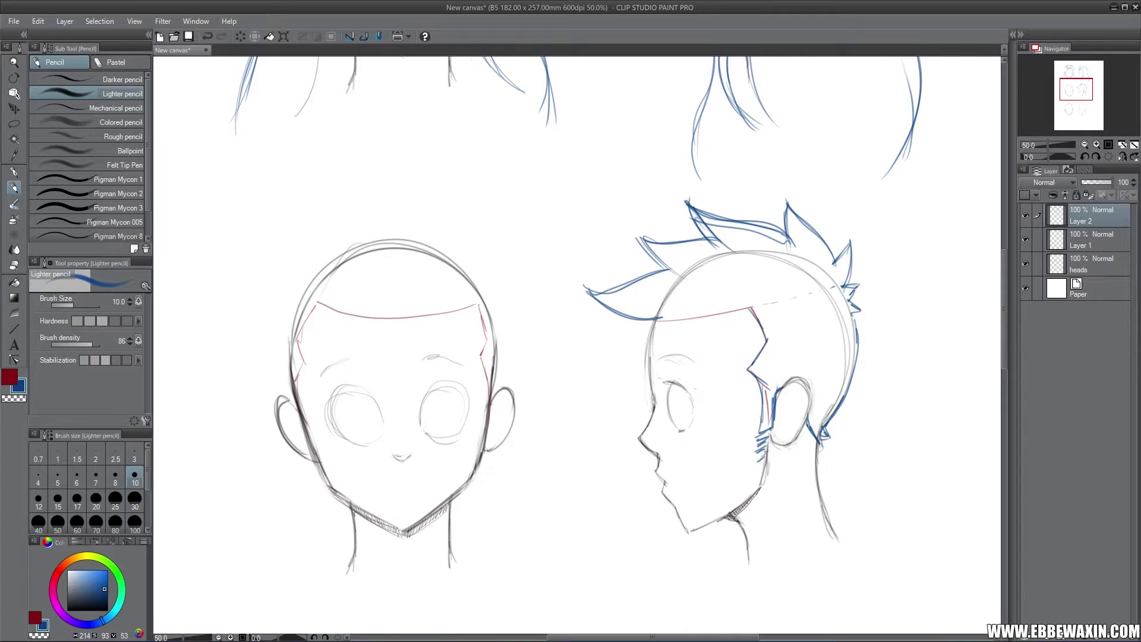
pyautogui.moveTo(657, 310)
pyautogui.mouseDown()
pyautogui.moveTo(704, 320)
pyautogui.moveTo(754, 308)
pyautogui.mouseUp()
# Erase the doubled line inside the profile's top spikes, the dashed guide, and stray strokes at the sideburn and nape.
pyautogui.press('e')
pyautogui.moveTo(700, 218)
pyautogui.mouseDown()
pyautogui.moveTo(733, 252)
pyautogui.moveTo(705, 244)
pyautogui.moveTo(783, 240)
pyautogui.mouseUp()
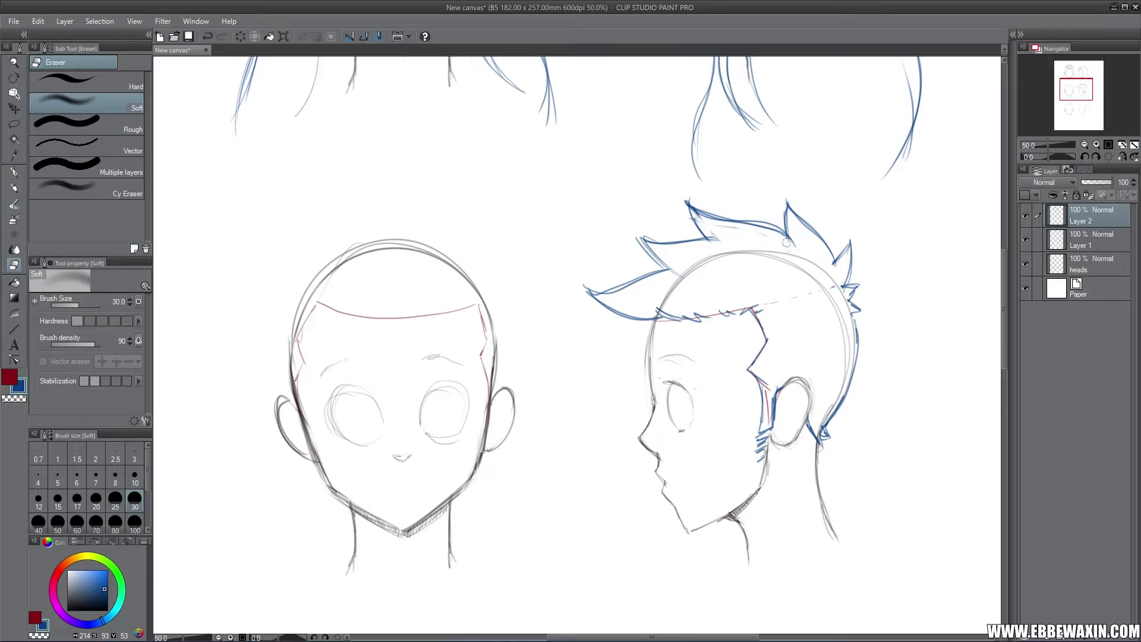
pyautogui.moveTo(708, 226); pyautogui.dragTo(702, 220)
pyautogui.moveTo(834, 295); pyautogui.dragTo(836, 284)
pyautogui.moveTo(764, 390)
pyautogui.mouseDown()
pyautogui.moveTo(767, 421)
pyautogui.moveTo(769, 404)
pyautogui.mouseUp()
pyautogui.moveTo(828, 434); pyautogui.dragTo(820, 454)
# Try projecting straight blue guide lines from the front head's chin up past both temples.
pyautogui.press('p')
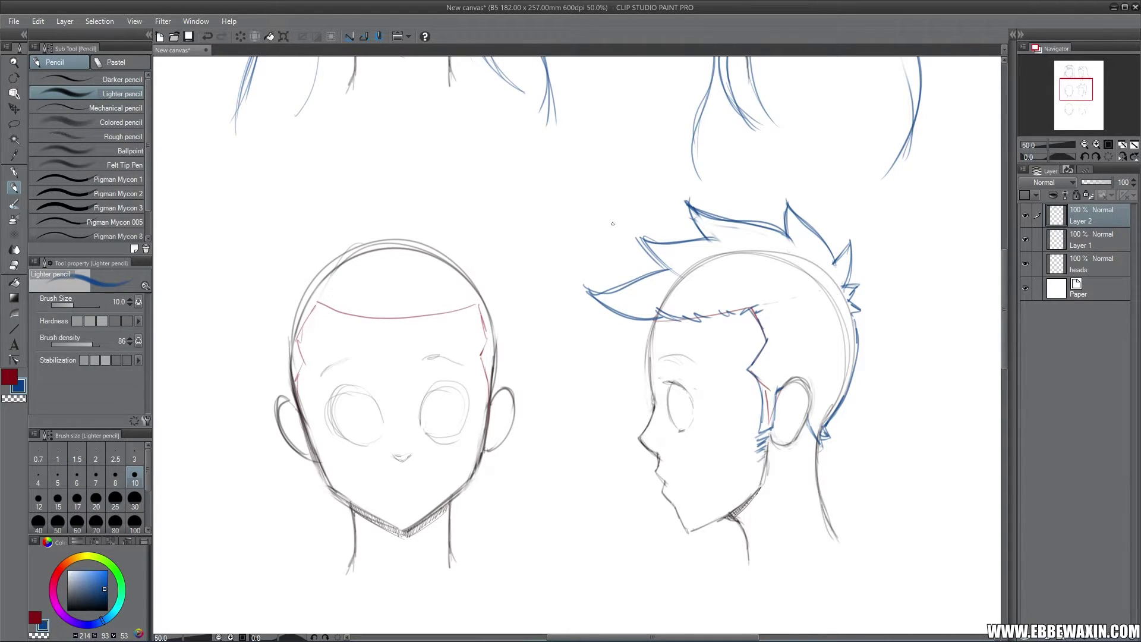
pyautogui.moveTo(492, 389)
pyautogui.mouseDown()
pyautogui.moveTo(497, 290)
pyautogui.moveTo(484, 287)
pyautogui.mouseUp()
pyautogui.moveTo(291, 394)
pyautogui.mouseDown()
pyautogui.moveTo(276, 307)
pyautogui.moveTo(330, 451)
pyautogui.moveTo(398, 526)
pyautogui.moveTo(501, 300)
pyautogui.mouseUp()
pyautogui.moveTo(386, 534); pyautogui.dragTo(276, 308)
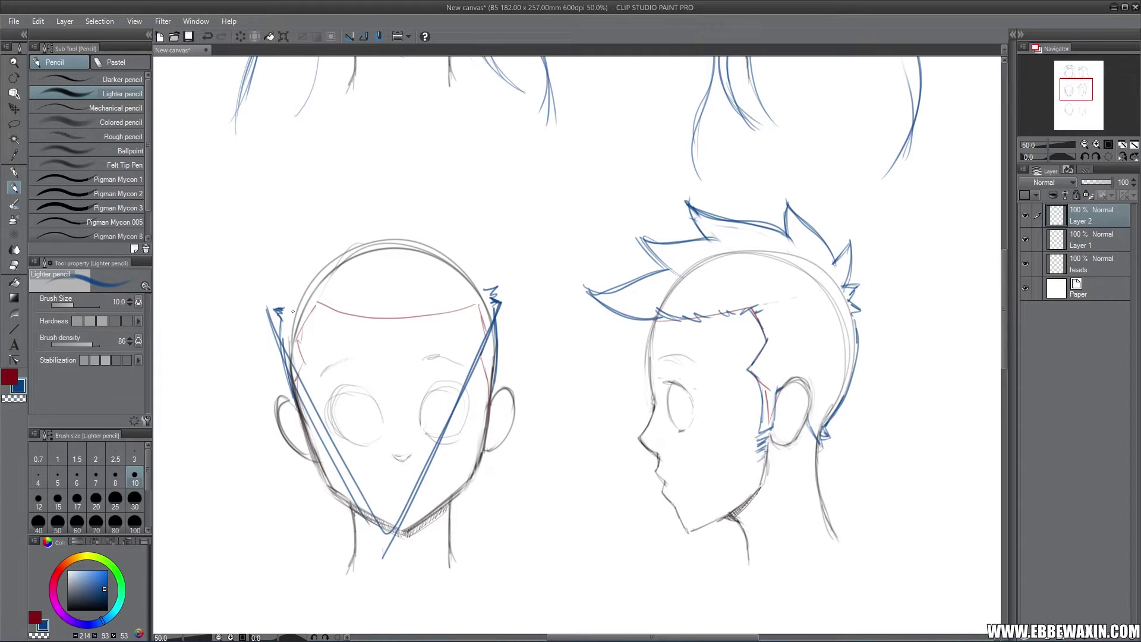
pyautogui.hotkey('ctrl', 'z')
pyautogui.hotkey('ctrl', 'z')
# Draw slanted side hair above both ears of the front head, with jagged tufts at each upper end.
pyautogui.moveTo(503, 316); pyautogui.dragTo(491, 390)
pyautogui.moveTo(505, 294); pyautogui.dragTo(494, 376)
pyautogui.moveTo(498, 319); pyautogui.dragTo(494, 334)
pyautogui.moveTo(281, 315)
pyautogui.mouseDown()
pyautogui.moveTo(274, 342)
pyautogui.moveTo(293, 395)
pyautogui.mouseUp()
pyautogui.moveTo(282, 327)
pyautogui.mouseDown()
pyautogui.moveTo(276, 352)
pyautogui.moveTo(265, 297)
pyautogui.moveTo(282, 297)
pyautogui.moveTo(268, 276)
pyautogui.moveTo(284, 285)
pyautogui.mouseUp()
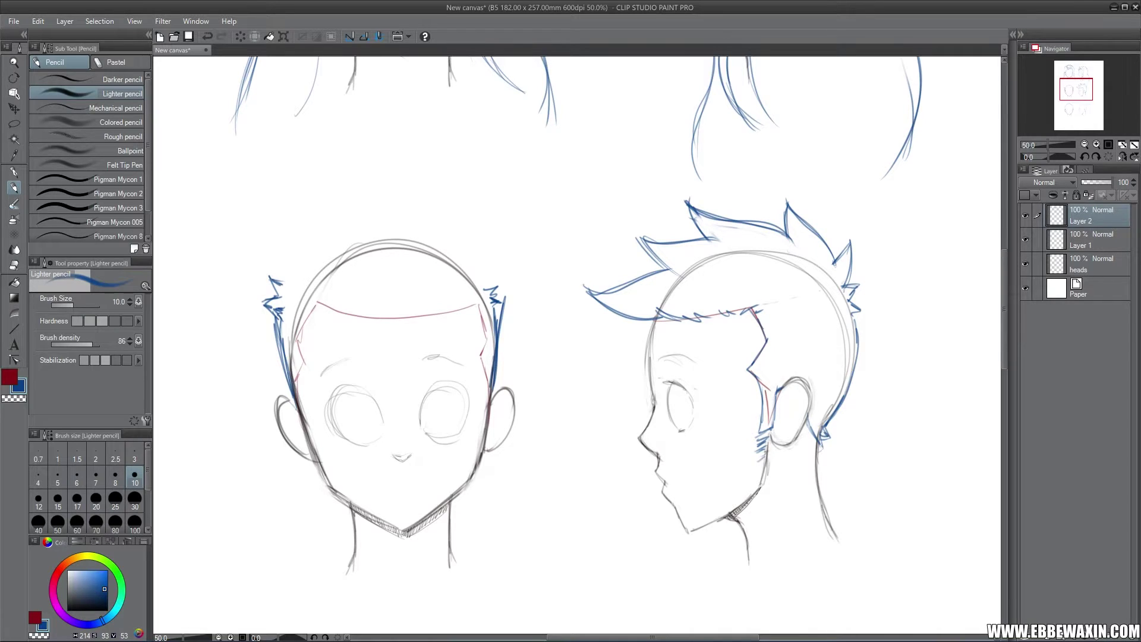
pyautogui.moveTo(495, 301); pyautogui.dragTo(513, 295)
pyautogui.moveTo(504, 297); pyautogui.dragTo(514, 283)
pyautogui.moveTo(502, 295)
pyautogui.mouseDown()
pyautogui.moveTo(521, 289)
pyautogui.moveTo(516, 274)
pyautogui.mouseUp()
pyautogui.moveTo(520, 271); pyautogui.dragTo(499, 272)
pyautogui.moveTo(289, 282)
pyautogui.mouseDown()
pyautogui.moveTo(296, 207)
pyautogui.moveTo(285, 271)
pyautogui.mouseUp()
pyautogui.moveTo(299, 201)
pyautogui.mouseDown()
pyautogui.moveTo(318, 241)
pyautogui.moveTo(362, 178)
pyautogui.mouseUp()
pyautogui.moveTo(313, 224); pyautogui.dragTo(359, 172)
pyautogui.moveTo(354, 178); pyautogui.dragTo(374, 150)
pyautogui.moveTo(374, 150)
pyautogui.mouseDown()
pyautogui.moveTo(371, 208)
pyautogui.moveTo(374, 168)
pyautogui.mouseUp()
pyautogui.moveTo(328, 215); pyautogui.dragTo(374, 150)
pyautogui.moveTo(358, 228); pyautogui.dragTo(406, 149)
pyautogui.moveTo(370, 204); pyautogui.dragTo(412, 135)
pyautogui.moveTo(410, 137)
pyautogui.mouseDown()
pyautogui.moveTo(429, 233)
pyautogui.moveTo(400, 121)
pyautogui.moveTo(351, 235)
pyautogui.moveTo(400, 124)
pyautogui.mouseUp()
pyautogui.moveTo(400, 124)
pyautogui.mouseDown()
pyautogui.moveTo(362, 238)
pyautogui.moveTo(364, 266)
pyautogui.mouseUp()
pyautogui.moveTo(358, 249)
pyautogui.mouseDown()
pyautogui.moveTo(401, 121)
pyautogui.moveTo(414, 281)
pyautogui.mouseUp()
pyautogui.moveTo(429, 196); pyautogui.dragTo(428, 224)
pyautogui.moveTo(375, 173)
pyautogui.mouseDown()
pyautogui.moveTo(368, 201)
pyautogui.moveTo(359, 167)
pyautogui.moveTo(315, 224)
pyautogui.mouseUp()
pyautogui.moveTo(325, 208); pyautogui.dragTo(311, 280)
pyautogui.moveTo(318, 230); pyautogui.dragTo(315, 290)
pyautogui.moveTo(293, 221); pyautogui.dragTo(288, 291)
pyautogui.moveTo(429, 212)
pyautogui.mouseDown()
pyautogui.moveTo(445, 165)
pyautogui.moveTo(462, 242)
pyautogui.mouseUp()
pyautogui.moveTo(443, 196)
pyautogui.mouseDown()
pyautogui.moveTo(464, 274)
pyautogui.moveTo(470, 202)
pyautogui.moveTo(457, 238)
pyautogui.moveTo(489, 246)
pyautogui.mouseUp()
pyautogui.moveTo(488, 248); pyautogui.dragTo(498, 277)
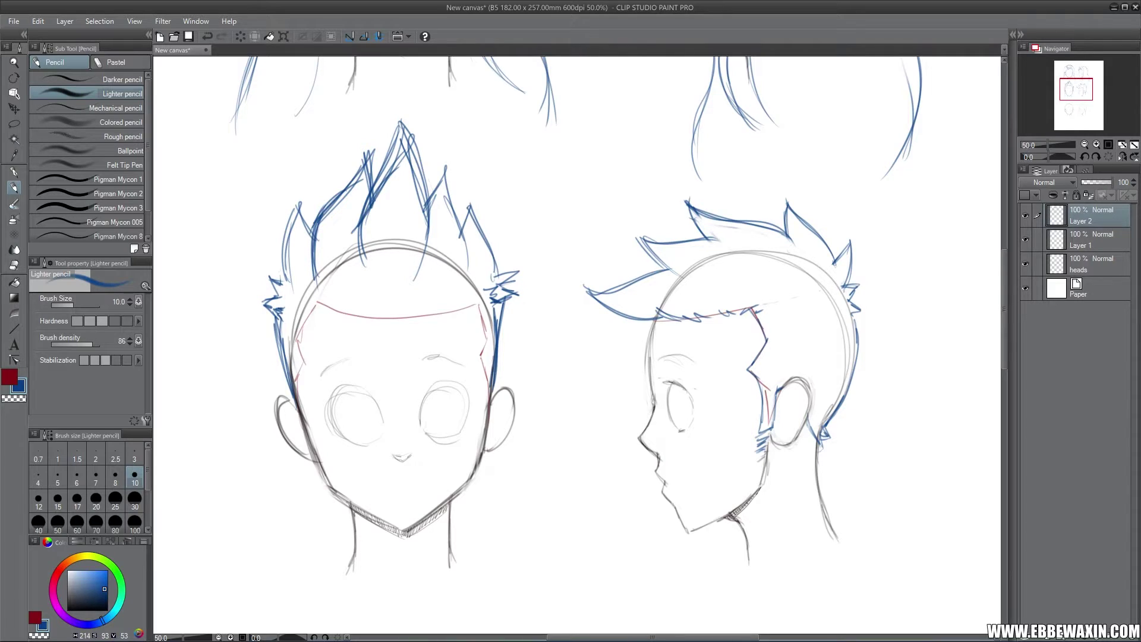
pyautogui.hotkey('ctrl', 'z')
pyautogui.hotkey('ctrl', 'z')
pyautogui.hotkey('ctrl', 'z')
pyautogui.hotkey('ctrl', 'z')
pyautogui.hotkey('ctrl', 'z')
pyautogui.hotkey('ctrl', 'z')
pyautogui.hotkey('ctrl', 'z')
pyautogui.hotkey('ctrl', 'z')
pyautogui.hotkey('ctrl', 'z')
pyautogui.hotkey('ctrl', 'z')
pyautogui.hotkey('ctrl', 'z')
pyautogui.hotkey('ctrl', 'z')
pyautogui.hotkey('ctrl', 'z')
pyautogui.hotkey('ctrl', 'z')
pyautogui.hotkey('ctrl', 'z')
pyautogui.hotkey('ctrl', 'z')
pyautogui.hotkey('ctrl', 'z')
pyautogui.hotkey('ctrl', 'z')
pyautogui.hotkey('ctrl', 'z')
pyautogui.hotkey('ctrl', 'z')
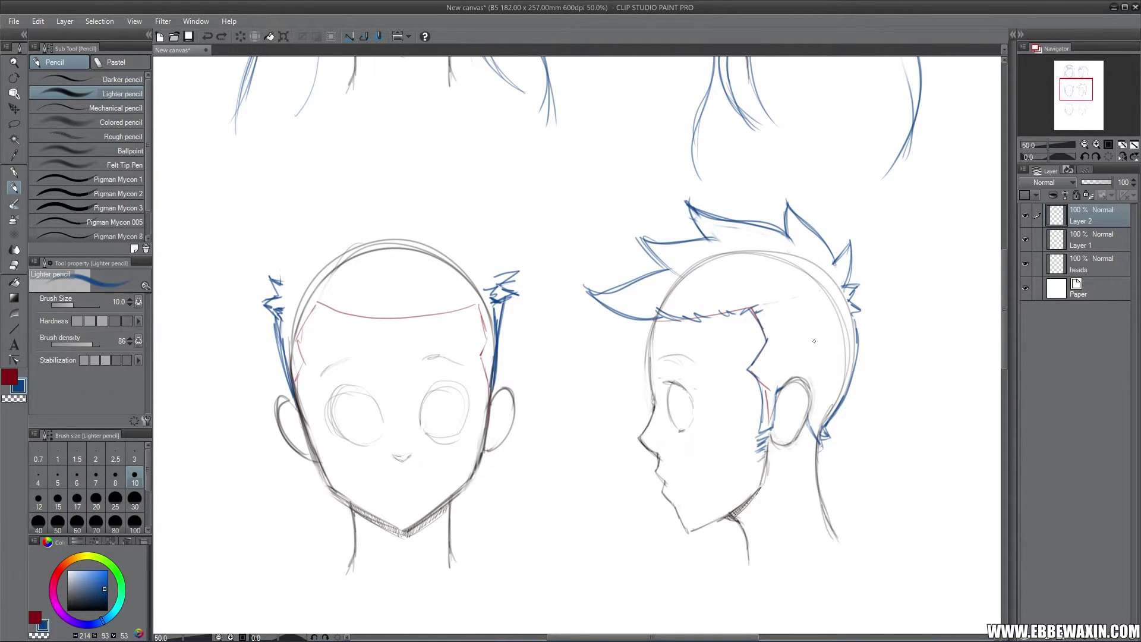
# Draw a teardrop-shaped forelock at the middle of the front head's hairline, surrounded by flame-like spikes across the crown.
pyautogui.moveTo(378, 313)
pyautogui.mouseDown()
pyautogui.moveTo(361, 267)
pyautogui.moveTo(381, 242)
pyautogui.moveTo(414, 270)
pyautogui.moveTo(387, 324)
pyautogui.mouseUp()
pyautogui.moveTo(373, 261)
pyautogui.mouseDown()
pyautogui.moveTo(392, 327)
pyautogui.moveTo(413, 265)
pyautogui.moveTo(386, 196)
pyautogui.moveTo(392, 325)
pyautogui.moveTo(418, 285)
pyautogui.moveTo(400, 326)
pyautogui.mouseUp()
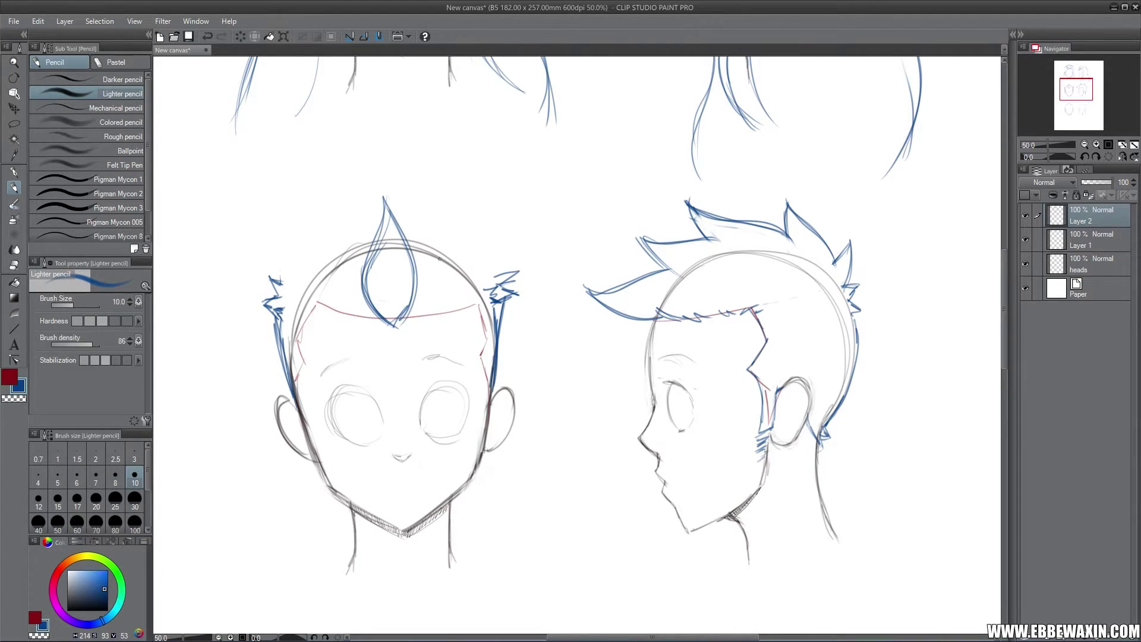
pyautogui.moveTo(440, 268)
pyautogui.mouseDown()
pyautogui.moveTo(412, 170)
pyautogui.moveTo(396, 221)
pyautogui.moveTo(427, 210)
pyautogui.moveTo(426, 286)
pyautogui.mouseUp()
pyautogui.moveTo(372, 232)
pyautogui.mouseDown()
pyautogui.moveTo(345, 189)
pyautogui.moveTo(361, 290)
pyautogui.moveTo(363, 228)
pyautogui.mouseUp()
pyautogui.moveTo(287, 282)
pyautogui.mouseDown()
pyautogui.moveTo(316, 211)
pyautogui.moveTo(336, 256)
pyautogui.moveTo(297, 254)
pyautogui.moveTo(290, 305)
pyautogui.mouseUp()
pyautogui.moveTo(307, 239)
pyautogui.mouseDown()
pyautogui.moveTo(316, 211)
pyautogui.moveTo(327, 237)
pyautogui.mouseUp()
pyautogui.press('e')
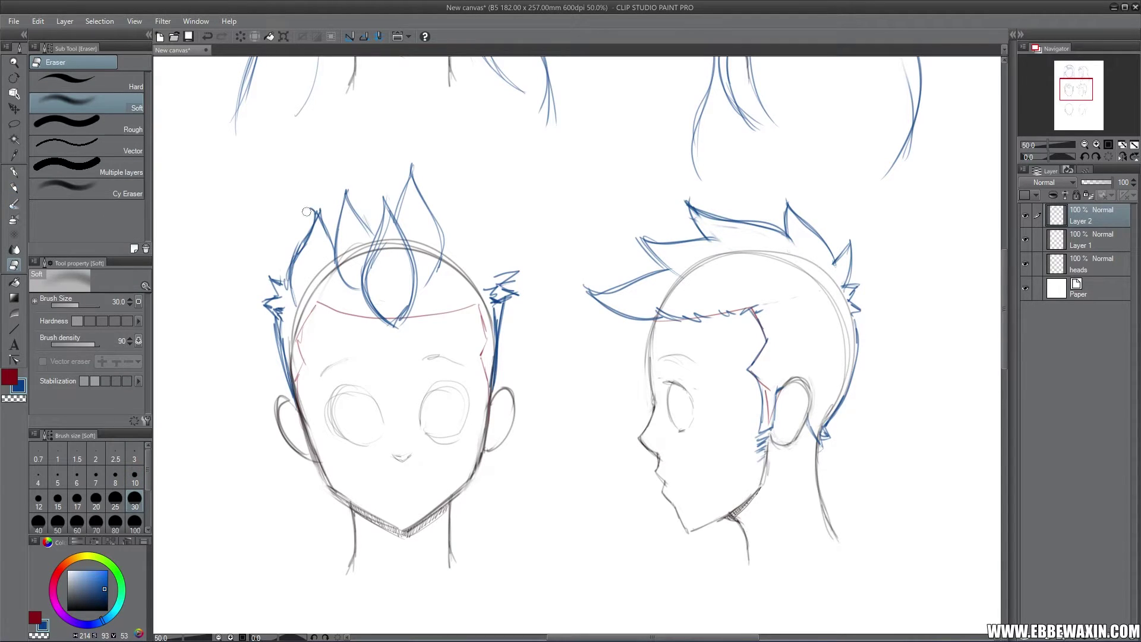
pyautogui.click(14, 188)
pyautogui.moveTo(488, 271); pyautogui.dragTo(465, 214)
pyautogui.moveTo(492, 264)
pyautogui.mouseDown()
pyautogui.moveTo(449, 195)
pyautogui.moveTo(441, 242)
pyautogui.moveTo(444, 193)
pyautogui.mouseUp()
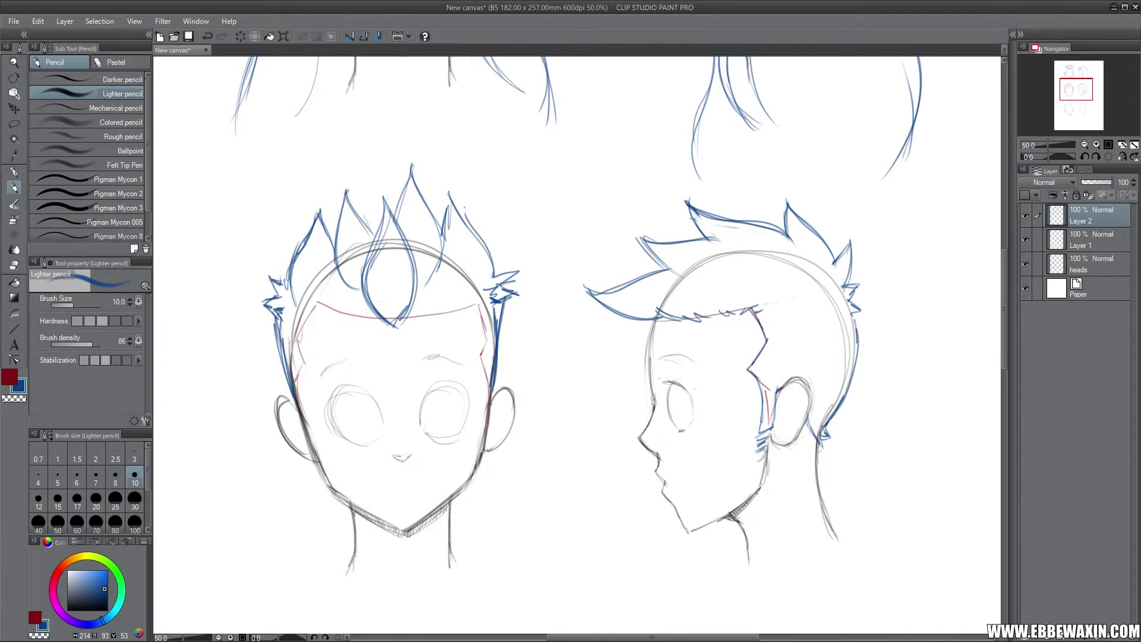
# Erase the forelock's lower tip and overlapping lines around the spikes and side hair, using the Cy Eraser at size 30.
pyautogui.click(14, 265)
pyautogui.moveTo(397, 328); pyautogui.dragTo(396, 311)
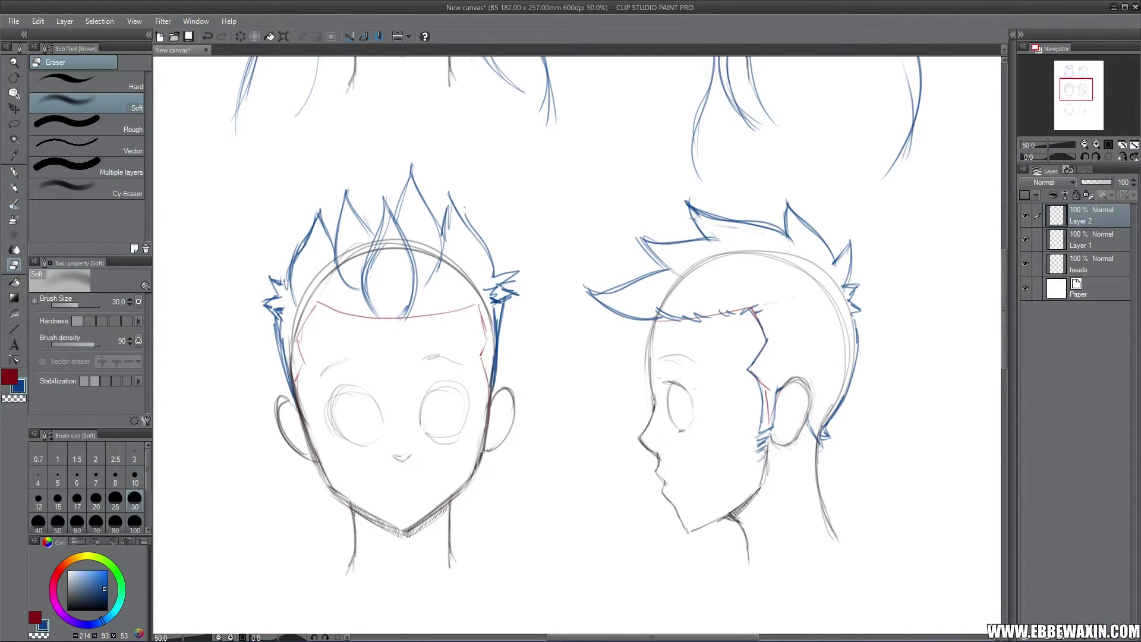
pyautogui.click(77, 502)
pyautogui.click(107, 197)
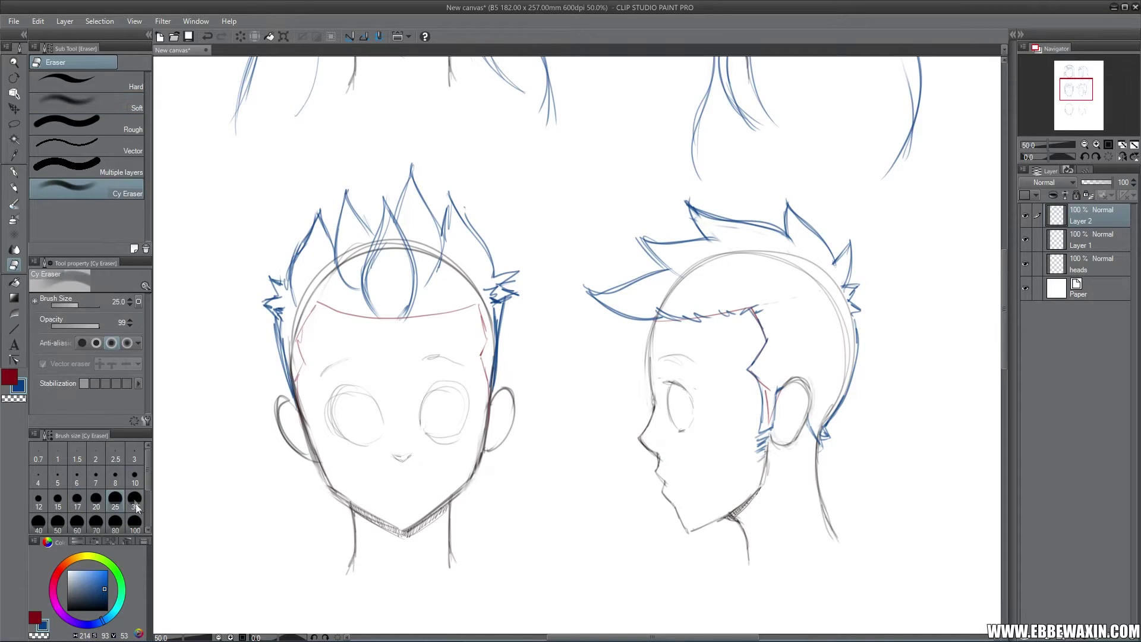
pyautogui.moveTo(383, 238); pyautogui.dragTo(372, 272)
pyautogui.moveTo(432, 236); pyautogui.dragTo(426, 283)
pyautogui.moveTo(497, 292); pyautogui.dragTo(485, 327)
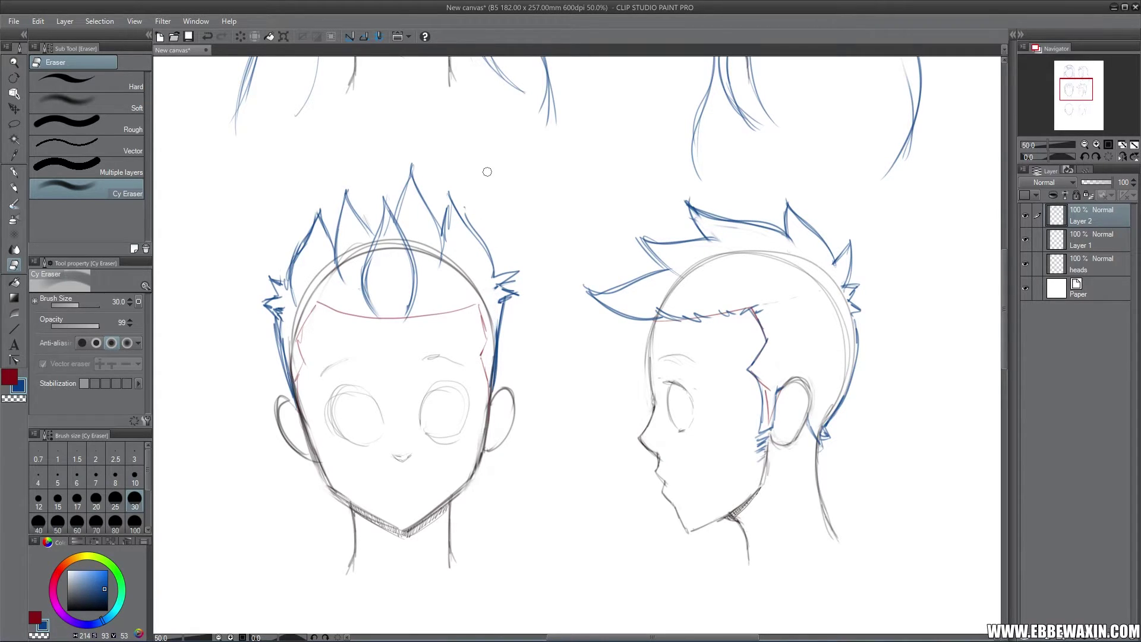
# Erase all the blue hair on the second-row front head with the eraser at size 100.
pyautogui.click(134, 525)
pyautogui.moveTo(278, 278)
pyautogui.mouseDown()
pyautogui.moveTo(266, 311)
pyautogui.moveTo(304, 222)
pyautogui.moveTo(360, 184)
pyautogui.moveTo(400, 193)
pyautogui.moveTo(418, 166)
pyautogui.moveTo(459, 286)
pyautogui.moveTo(483, 253)
pyautogui.moveTo(504, 318)
pyautogui.moveTo(492, 389)
pyautogui.mouseUp()
pyautogui.moveTo(282, 325); pyautogui.dragTo(286, 405)
# Redraw the front head's short side hair as blue lines close to the skull above both ears.
pyautogui.click(14, 188)
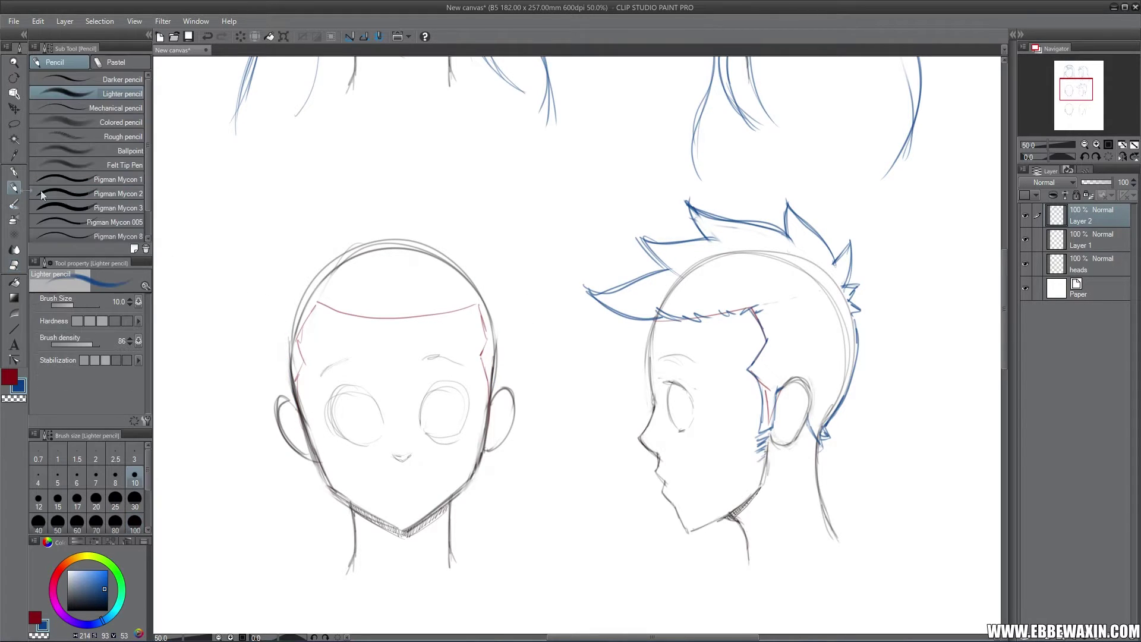
pyautogui.moveTo(287, 306); pyautogui.dragTo(297, 410)
pyautogui.moveTo(493, 391)
pyautogui.mouseDown()
pyautogui.moveTo(497, 295)
pyautogui.moveTo(497, 337)
pyautogui.mouseUp()
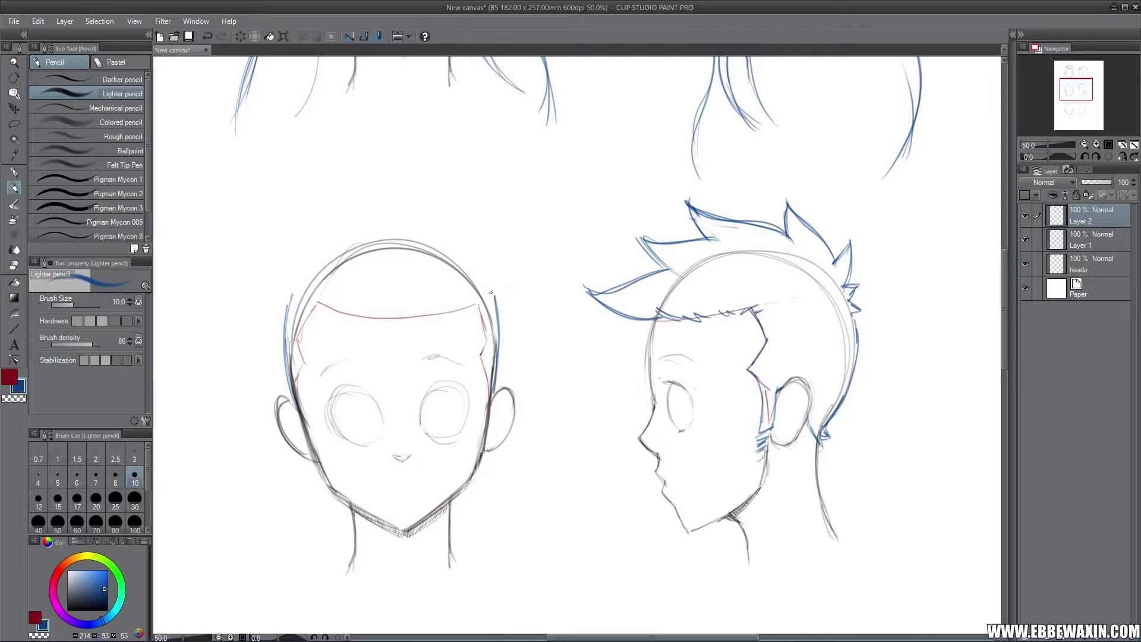
# Draw a large central spike rising from a pointed loop at the front head's hairline and leaning toward the profile.
pyautogui.moveTo(378, 302)
pyautogui.mouseDown()
pyautogui.moveTo(380, 251)
pyautogui.moveTo(429, 203)
pyautogui.moveTo(420, 274)
pyautogui.mouseUp()
pyautogui.moveTo(425, 207)
pyautogui.mouseDown()
pyautogui.moveTo(423, 279)
pyautogui.moveTo(395, 327)
pyautogui.mouseUp()
pyautogui.moveTo(380, 255)
pyautogui.mouseDown()
pyautogui.moveTo(401, 326)
pyautogui.moveTo(427, 287)
pyautogui.moveTo(422, 199)
pyautogui.moveTo(376, 314)
pyautogui.moveTo(370, 233)
pyautogui.moveTo(426, 179)
pyautogui.mouseUp()
pyautogui.moveTo(425, 179); pyautogui.dragTo(424, 257)
pyautogui.moveTo(423, 200)
pyautogui.mouseDown()
pyautogui.moveTo(428, 297)
pyautogui.moveTo(408, 320)
pyautogui.mouseUp()
pyautogui.moveTo(380, 229)
pyautogui.mouseDown()
pyautogui.moveTo(361, 297)
pyautogui.moveTo(404, 328)
pyautogui.moveTo(429, 281)
pyautogui.moveTo(435, 170)
pyautogui.moveTo(376, 292)
pyautogui.mouseUp()
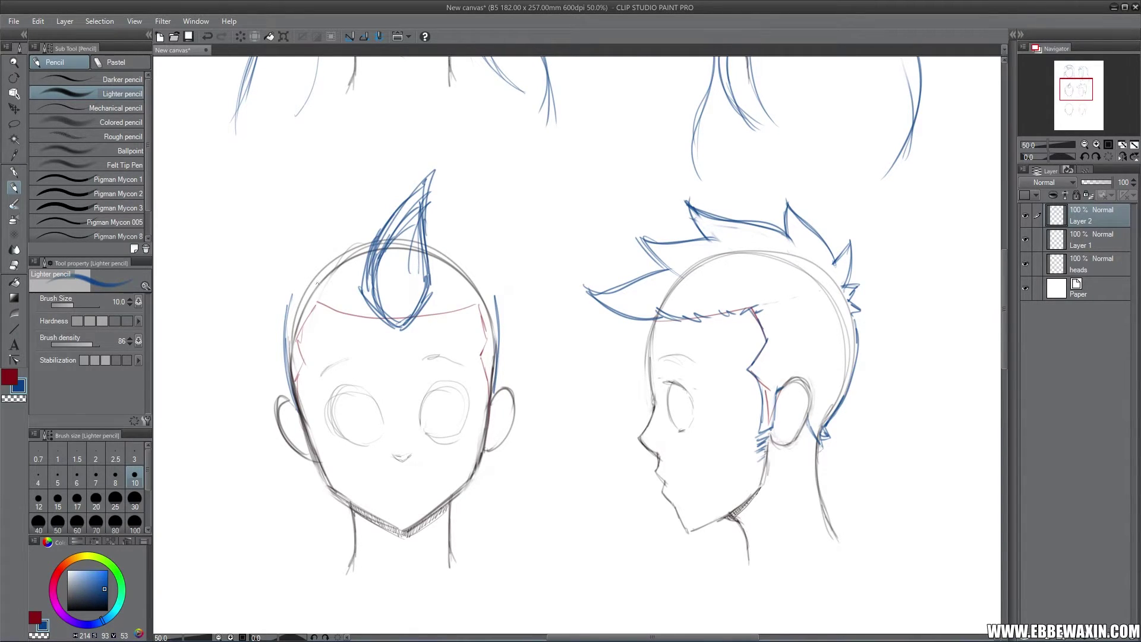
# Add jagged tufts at both temples of the front head and rising spikes connecting them to the central spike.
pyautogui.moveTo(298, 284)
pyautogui.mouseDown()
pyautogui.moveTo(328, 232)
pyautogui.moveTo(338, 266)
pyautogui.moveTo(298, 277)
pyautogui.mouseUp()
pyautogui.moveTo(325, 232)
pyautogui.mouseDown()
pyautogui.moveTo(297, 290)
pyautogui.moveTo(389, 205)
pyautogui.mouseUp()
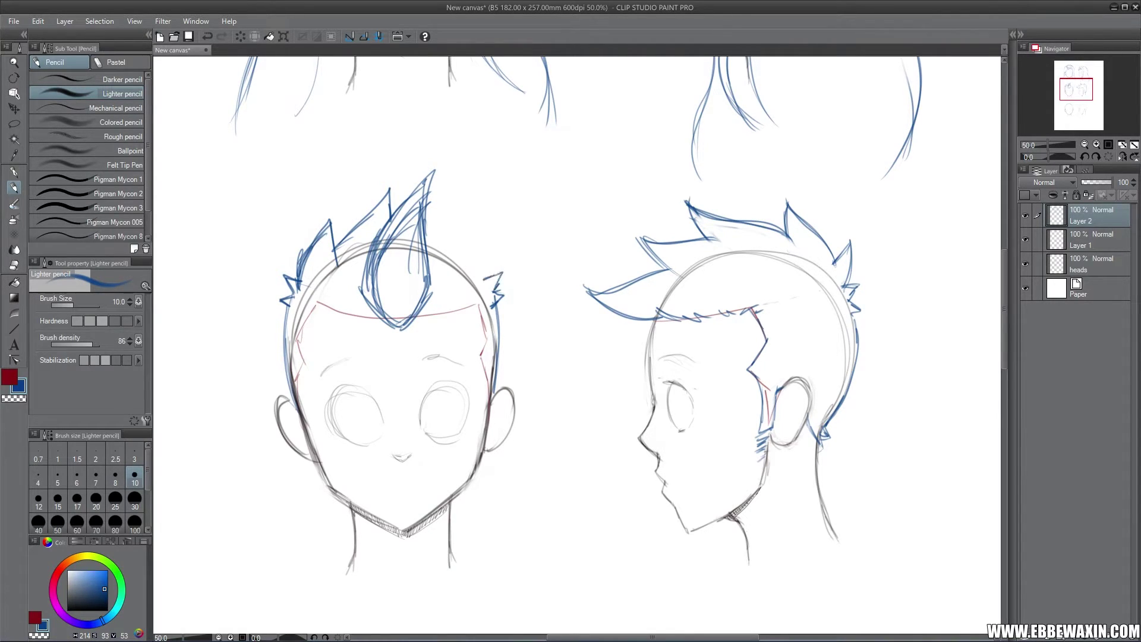
pyautogui.moveTo(488, 274)
pyautogui.mouseDown()
pyautogui.moveTo(451, 207)
pyautogui.moveTo(444, 246)
pyautogui.moveTo(474, 249)
pyautogui.moveTo(425, 205)
pyautogui.moveTo(445, 247)
pyautogui.mouseUp()
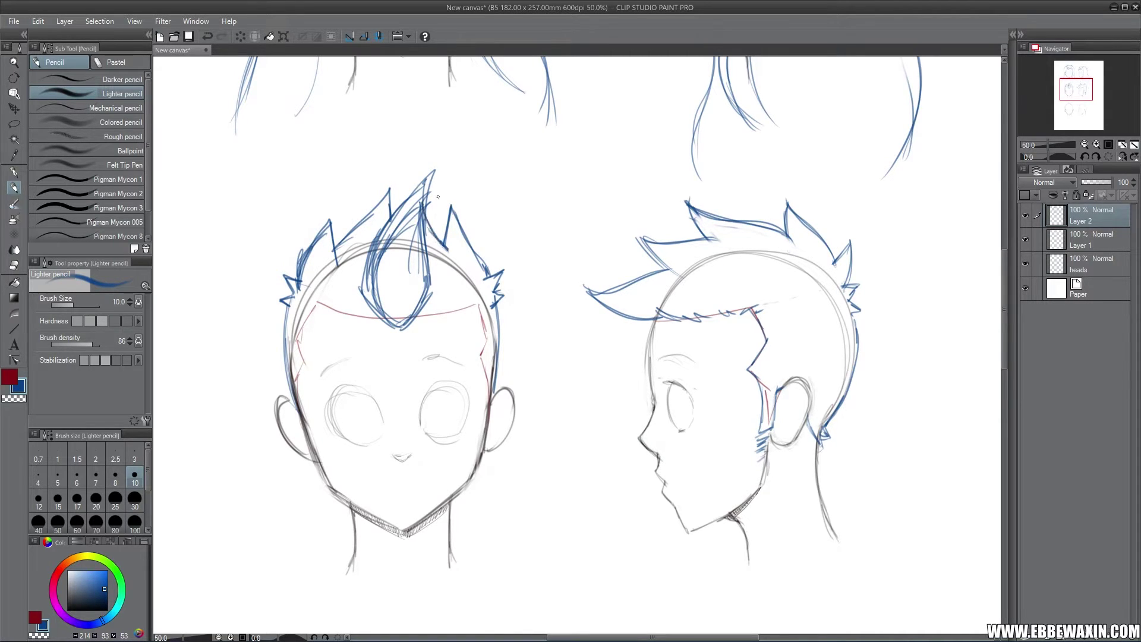
# Erase the central spike's inner strokes and the pointed loop at its base with the eraser at size 30.
pyautogui.press('e')
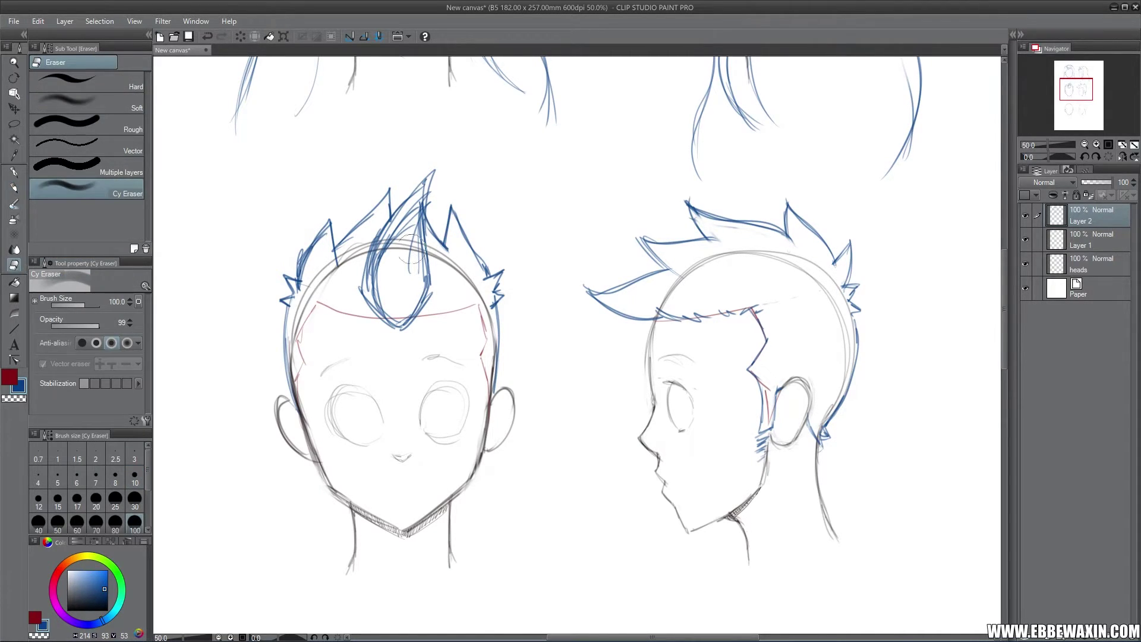
pyautogui.click(134, 499)
pyautogui.moveTo(403, 236)
pyautogui.mouseDown()
pyautogui.moveTo(419, 285)
pyautogui.moveTo(411, 308)
pyautogui.moveTo(401, 219)
pyautogui.moveTo(376, 258)
pyautogui.moveTo(371, 297)
pyautogui.moveTo(405, 327)
pyautogui.mouseUp()
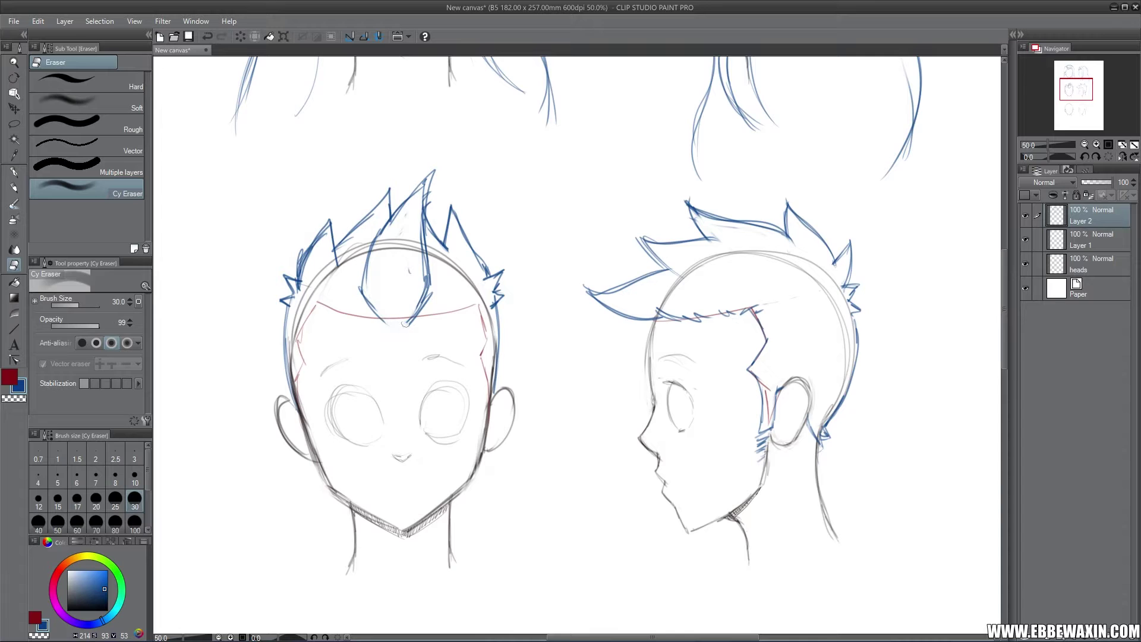
pyautogui.moveTo(414, 285)
pyautogui.mouseDown()
pyautogui.moveTo(416, 315)
pyautogui.moveTo(425, 262)
pyautogui.moveTo(424, 311)
pyautogui.mouseUp()
pyautogui.moveTo(372, 274); pyautogui.dragTo(377, 317)
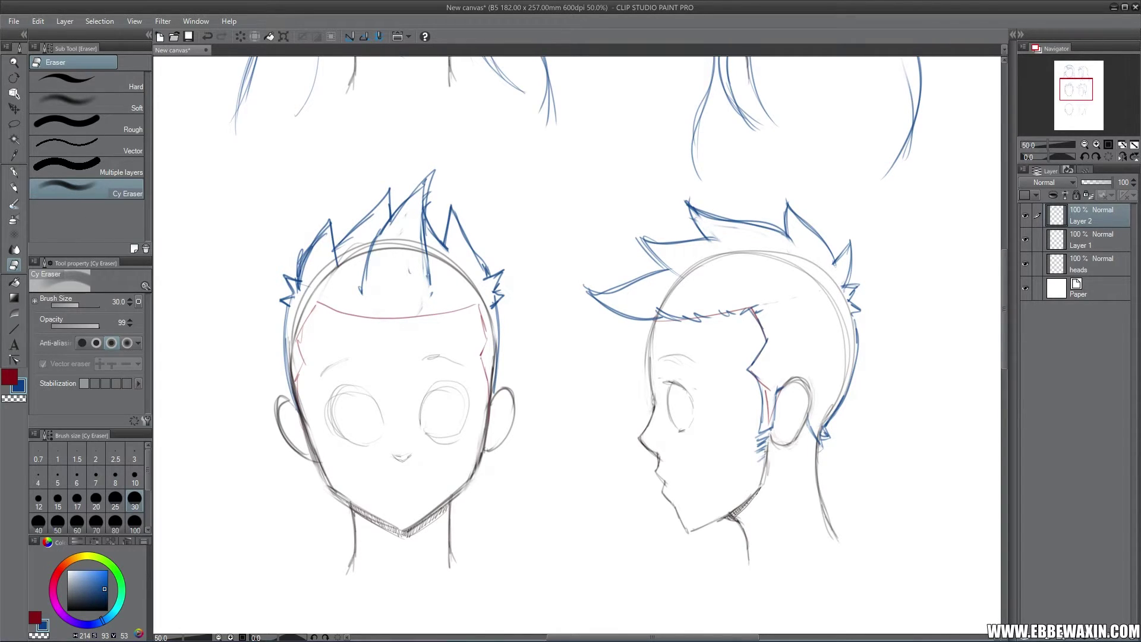
pyautogui.moveTo(362, 256); pyautogui.dragTo(361, 301)
pyautogui.moveTo(429, 261)
pyautogui.mouseDown()
pyautogui.moveTo(430, 293)
pyautogui.moveTo(420, 296)
pyautogui.mouseUp()
# Draw short blue hair tufts along the front head's forehead hairline, meeting at a small point in the middle.
pyautogui.click(14, 187)
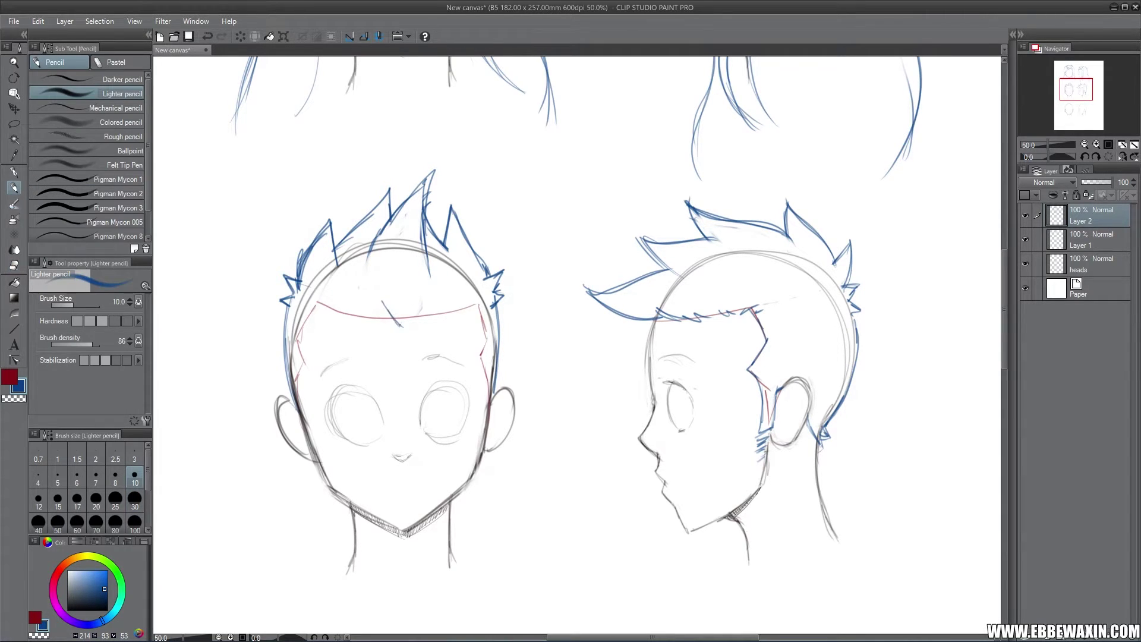
pyautogui.moveTo(412, 325)
pyautogui.mouseDown()
pyautogui.moveTo(435, 306)
pyautogui.moveTo(473, 303)
pyautogui.mouseUp()
pyautogui.moveTo(471, 311); pyautogui.dragTo(481, 302)
pyautogui.moveTo(360, 319); pyautogui.dragTo(348, 304)
pyautogui.moveTo(344, 315); pyautogui.dragTo(333, 307)
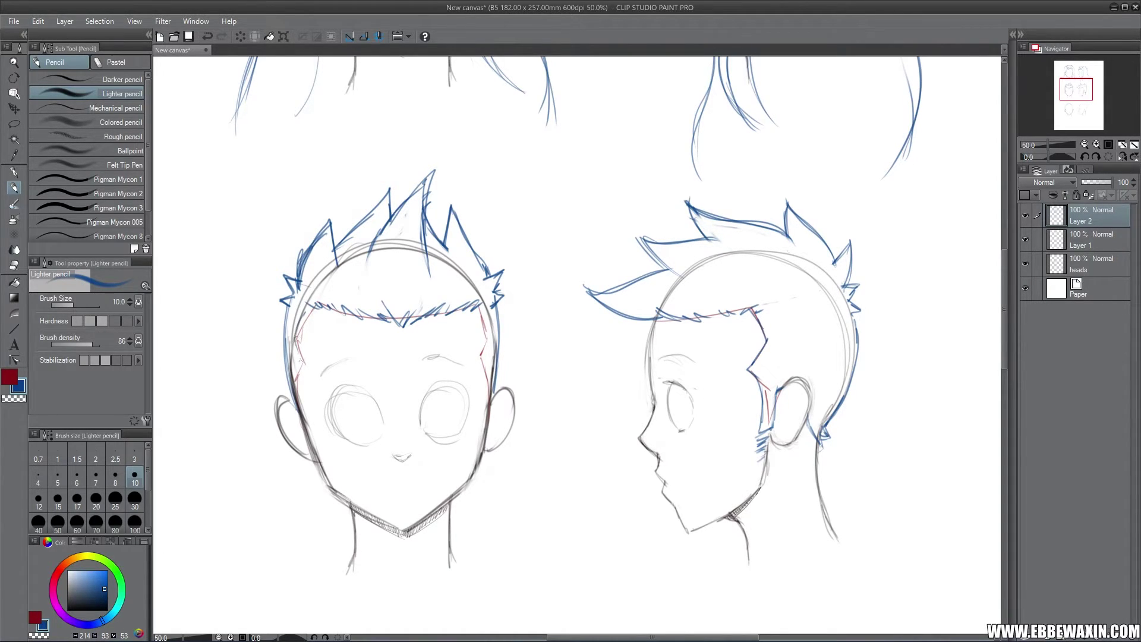
# Draw the blue side hairline and sideburn strokes down both sides of the front head.
pyautogui.moveTo(295, 375); pyautogui.dragTo(307, 416)
pyautogui.moveTo(482, 376); pyautogui.dragTo(485, 419)
# Erase the skull outlines covered by hair on both spiky-haired heads, using the eraser at size 70 on the heads layer.
pyautogui.click(1083, 270)
pyautogui.click(14, 266)
pyautogui.moveTo(837, 304); pyautogui.dragTo(845, 318)
pyautogui.click(96, 521)
pyautogui.moveTo(834, 380)
pyautogui.mouseDown()
pyautogui.moveTo(824, 428)
pyautogui.moveTo(847, 337)
pyautogui.moveTo(802, 265)
pyautogui.moveTo(729, 249)
pyautogui.moveTo(651, 312)
pyautogui.moveTo(716, 262)
pyautogui.mouseUp()
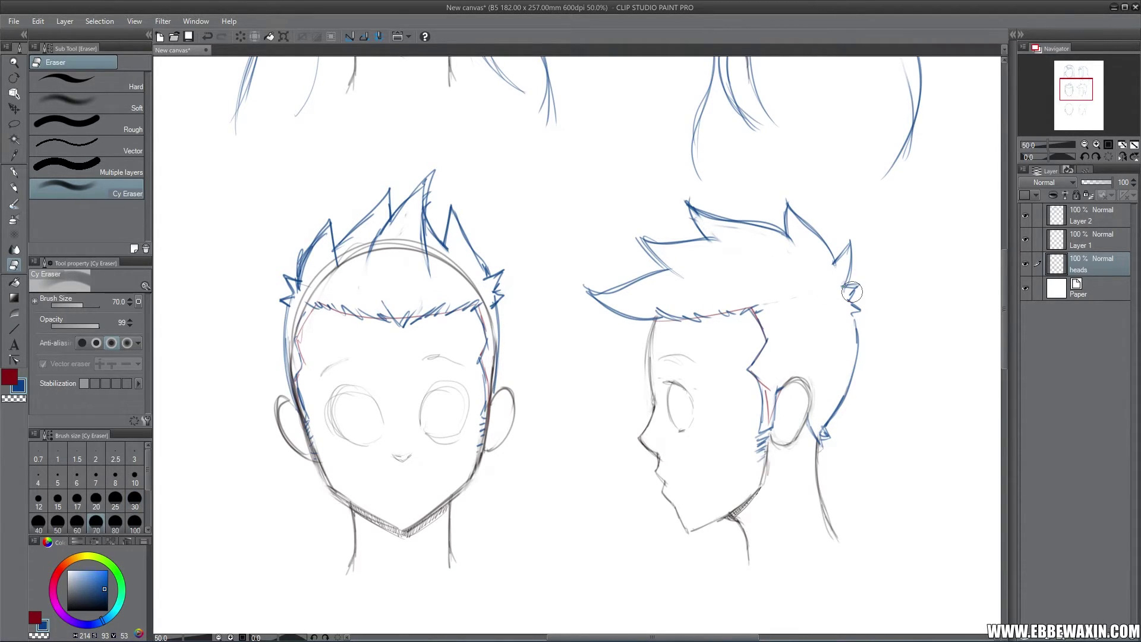
pyautogui.moveTo(491, 310)
pyautogui.mouseDown()
pyautogui.moveTo(498, 385)
pyautogui.moveTo(490, 312)
pyautogui.moveTo(471, 284)
pyautogui.moveTo(424, 250)
pyautogui.moveTo(343, 254)
pyautogui.moveTo(298, 308)
pyautogui.moveTo(286, 360)
pyautogui.moveTo(307, 408)
pyautogui.mouseUp()
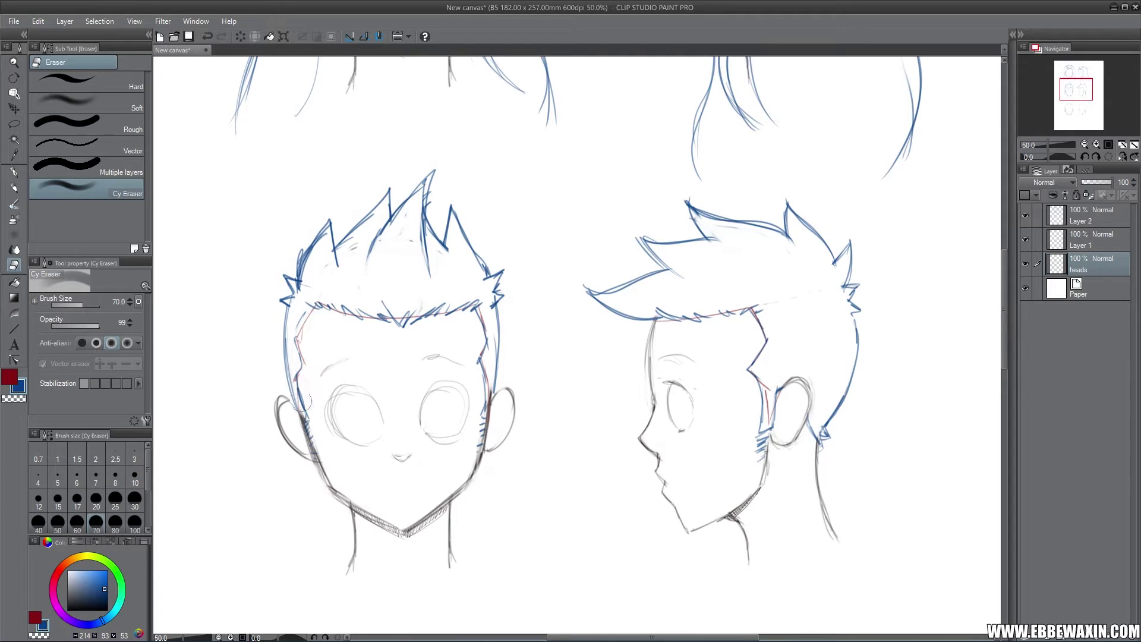
# Erase the red hairline guides on Layer 1 from the spiky-haired profile and front heads.
pyautogui.click(1090, 240)
pyautogui.moveTo(765, 297)
pyautogui.mouseDown()
pyautogui.moveTo(767, 318)
pyautogui.moveTo(739, 309)
pyautogui.moveTo(667, 319)
pyautogui.mouseUp()
pyautogui.moveTo(761, 365)
pyautogui.mouseDown()
pyautogui.moveTo(759, 416)
pyautogui.moveTo(761, 369)
pyautogui.moveTo(788, 382)
pyautogui.moveTo(796, 363)
pyautogui.mouseUp()
pyautogui.moveTo(494, 323); pyautogui.dragTo(481, 396)
pyautogui.moveTo(464, 312)
pyautogui.mouseDown()
pyautogui.moveTo(302, 330)
pyautogui.moveTo(305, 410)
pyautogui.mouseUp()
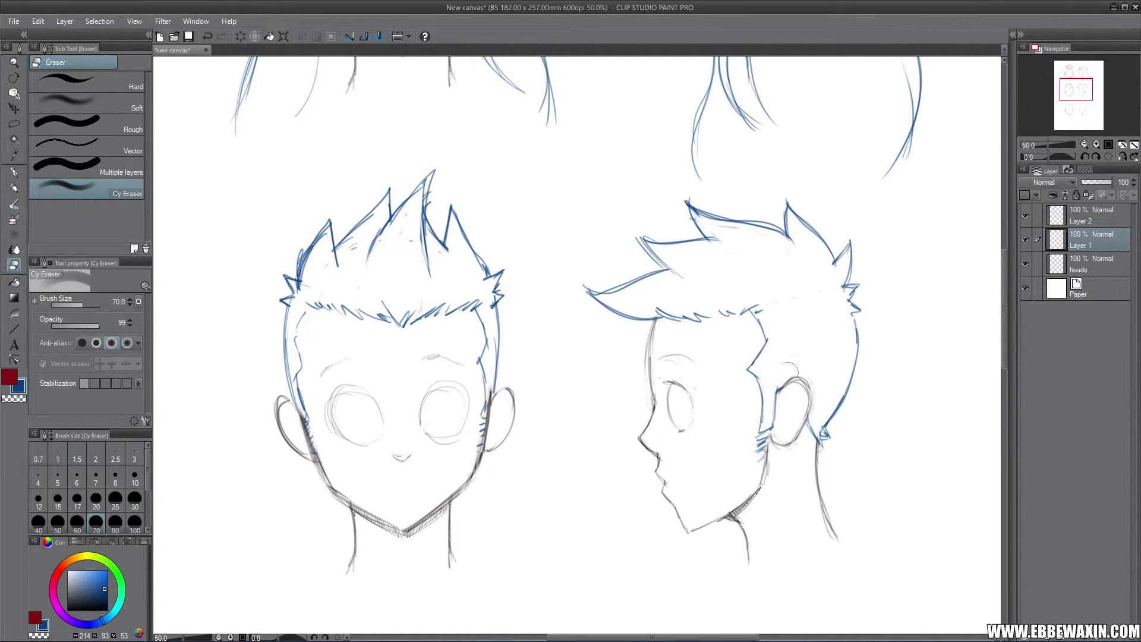
pyautogui.click(443, 235)
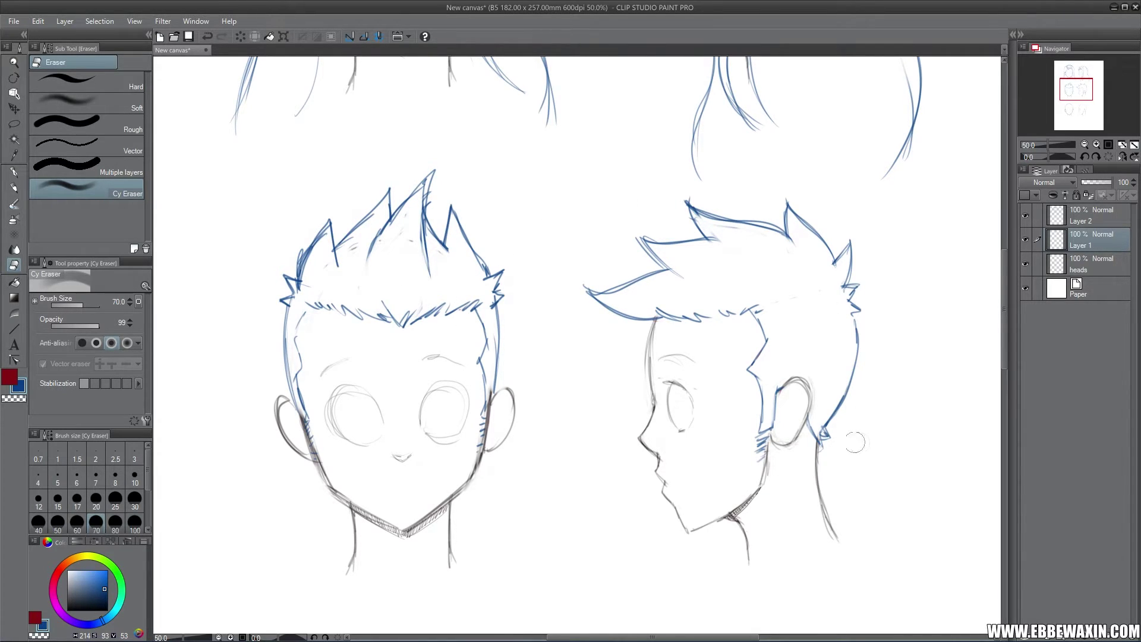
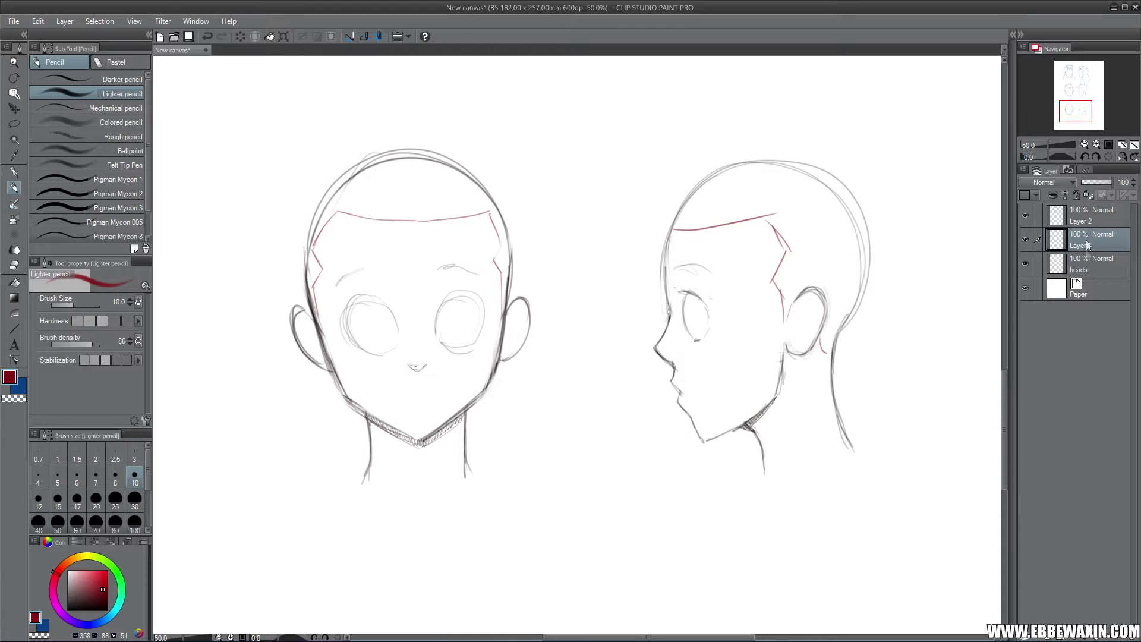
# Extend the red hairline guides on Layer 1 toward the back of the third profile head and past the front head's temple.
pyautogui.click(1092, 222)
pyautogui.click(21, 391)
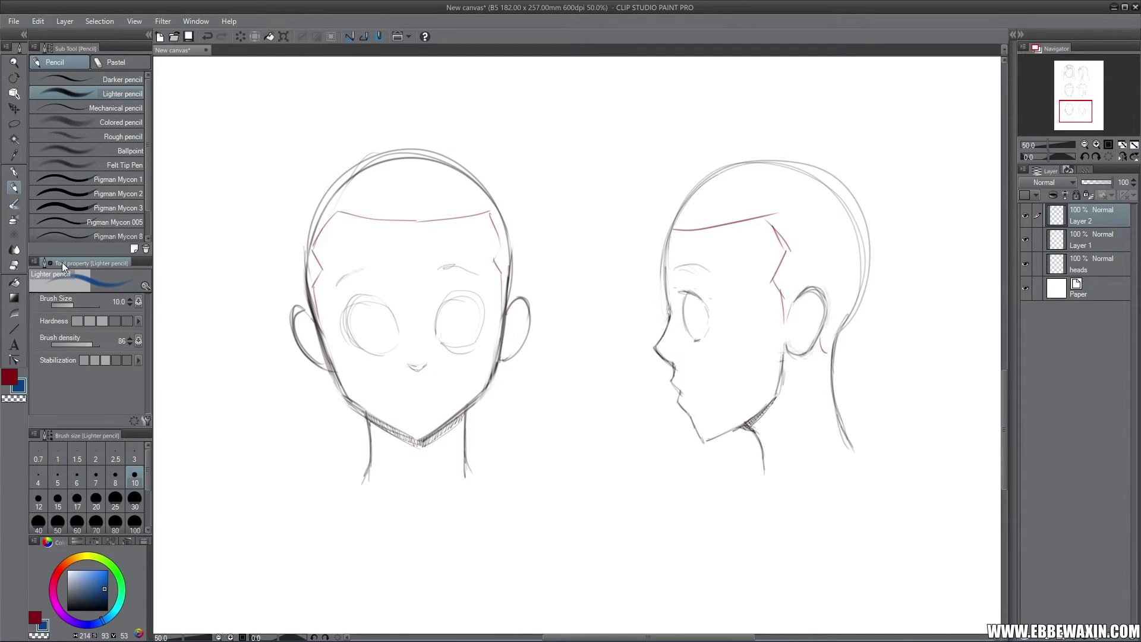
pyautogui.click(1073, 112)
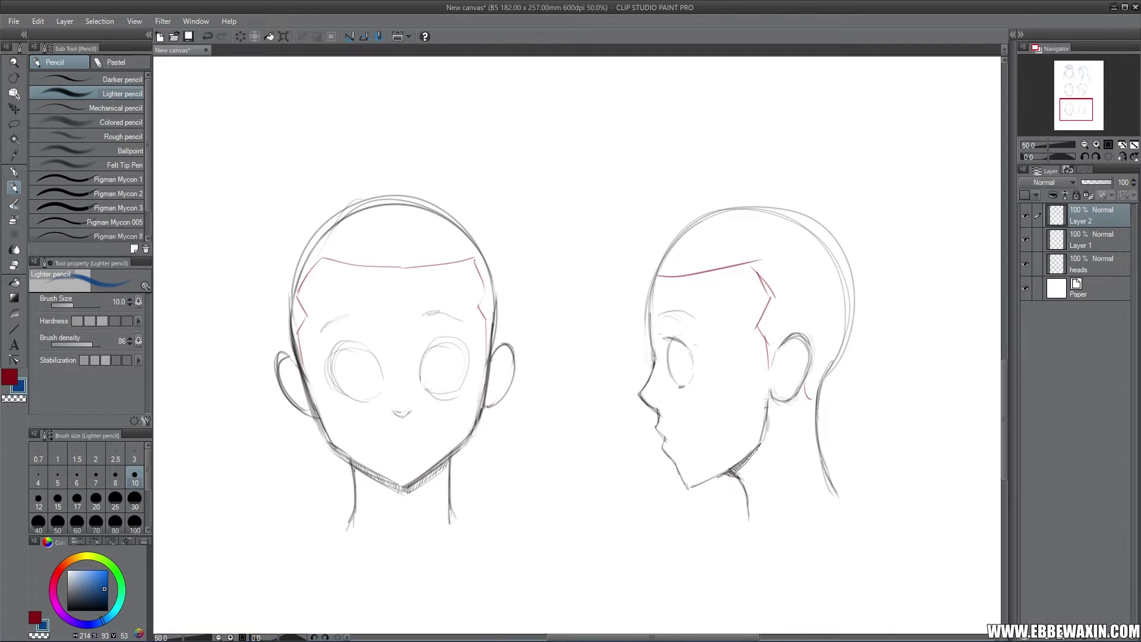
pyautogui.click(10, 377)
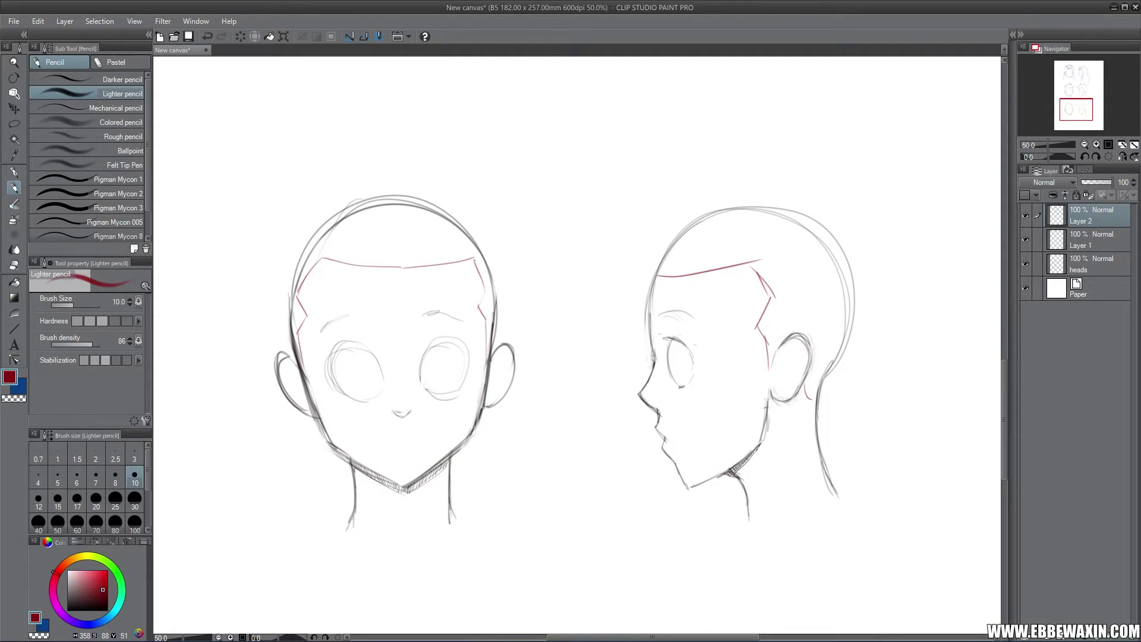
pyautogui.click(1087, 239)
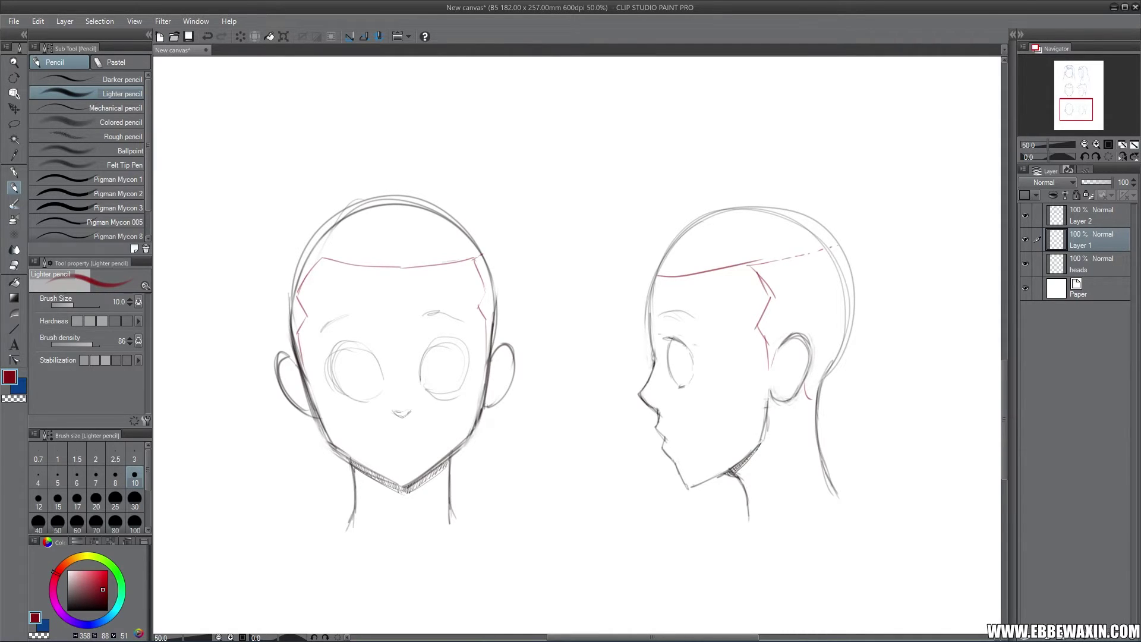
pyautogui.moveTo(322, 258); pyautogui.dragTo(308, 254)
# Draw a row of large blue spikes on Layer 2 along the third profile head, from forehead to back of the crown.
pyautogui.click(22, 391)
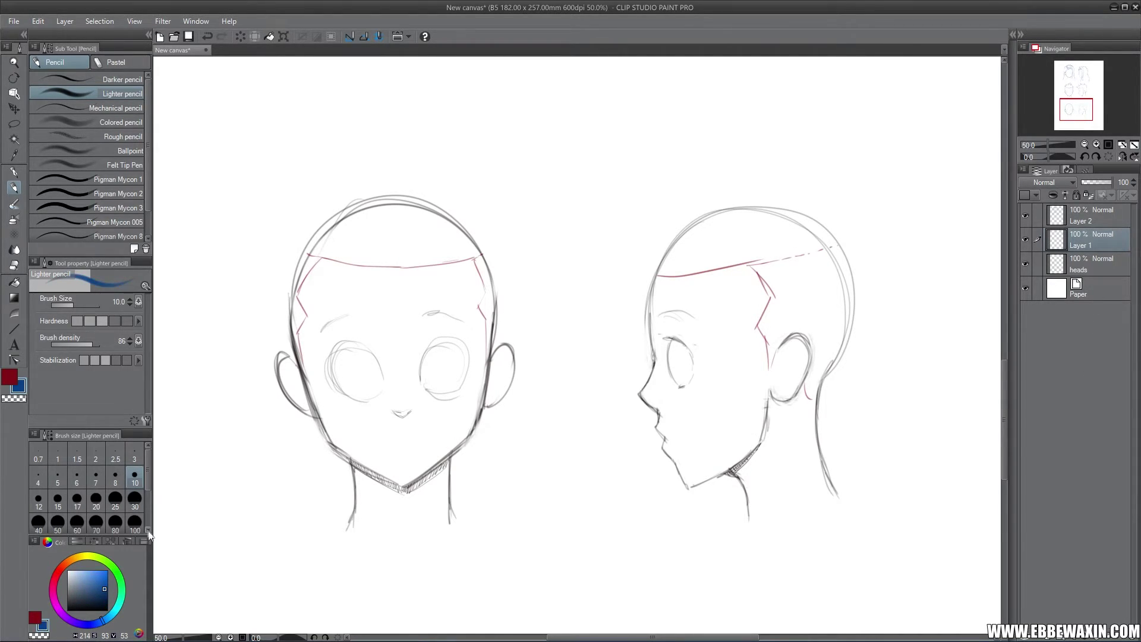
pyautogui.click(1085, 221)
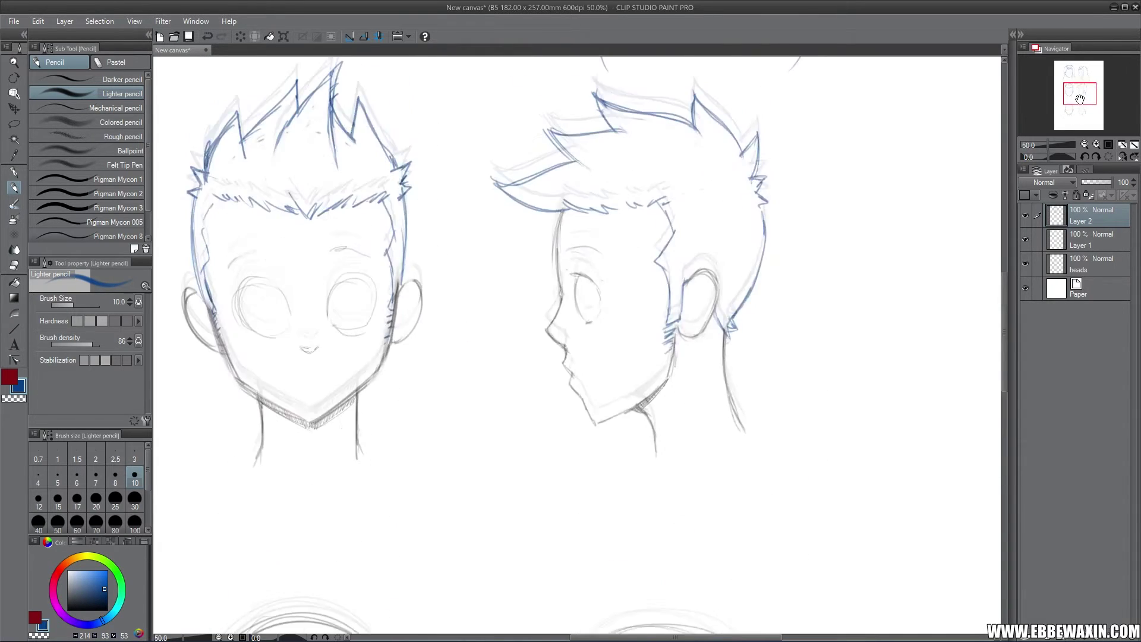
pyautogui.moveTo(1075, 108)
pyautogui.mouseDown()
pyautogui.moveTo(1076, 94)
pyautogui.moveTo(1077, 114)
pyautogui.mouseUp()
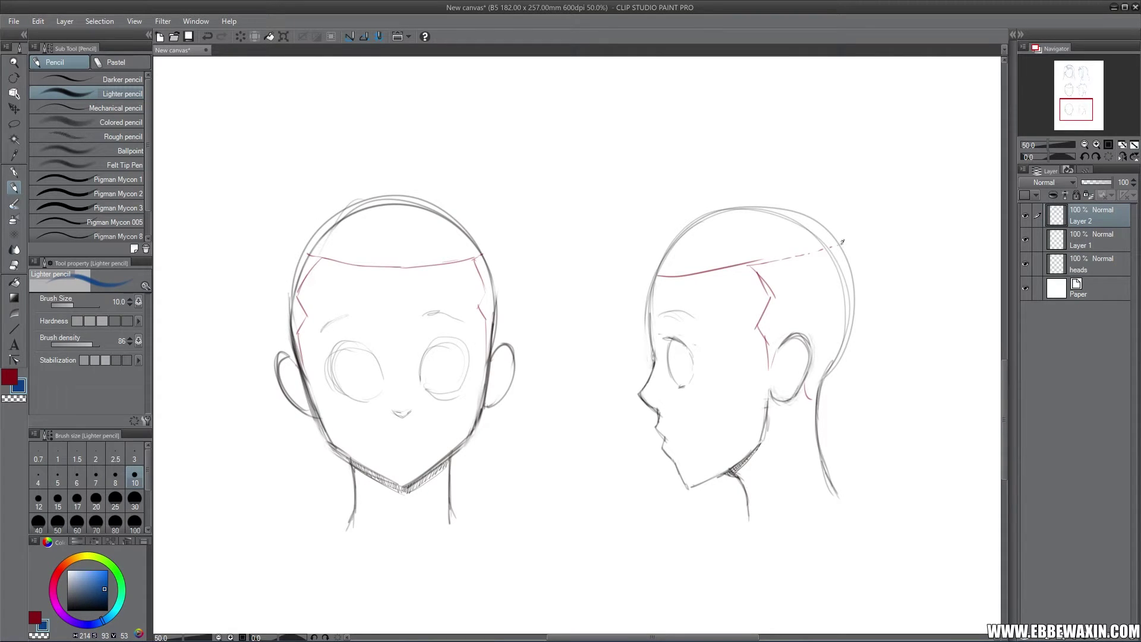
pyautogui.moveTo(842, 242)
pyautogui.mouseDown()
pyautogui.moveTo(803, 189)
pyautogui.moveTo(804, 205)
pyautogui.moveTo(758, 185)
pyautogui.moveTo(753, 208)
pyautogui.moveTo(743, 175)
pyautogui.moveTo(750, 202)
pyautogui.moveTo(664, 175)
pyautogui.moveTo(687, 215)
pyautogui.moveTo(758, 199)
pyautogui.moveTo(657, 160)
pyautogui.moveTo(689, 224)
pyautogui.moveTo(617, 198)
pyautogui.moveTo(657, 275)
pyautogui.moveTo(615, 197)
pyautogui.moveTo(690, 221)
pyautogui.mouseUp()
pyautogui.moveTo(606, 186)
pyautogui.mouseDown()
pyautogui.moveTo(687, 222)
pyautogui.moveTo(660, 160)
pyautogui.mouseUp()
pyautogui.moveTo(661, 161)
pyautogui.mouseDown()
pyautogui.moveTo(734, 202)
pyautogui.moveTo(740, 163)
pyautogui.moveTo(837, 230)
pyautogui.mouseUp()
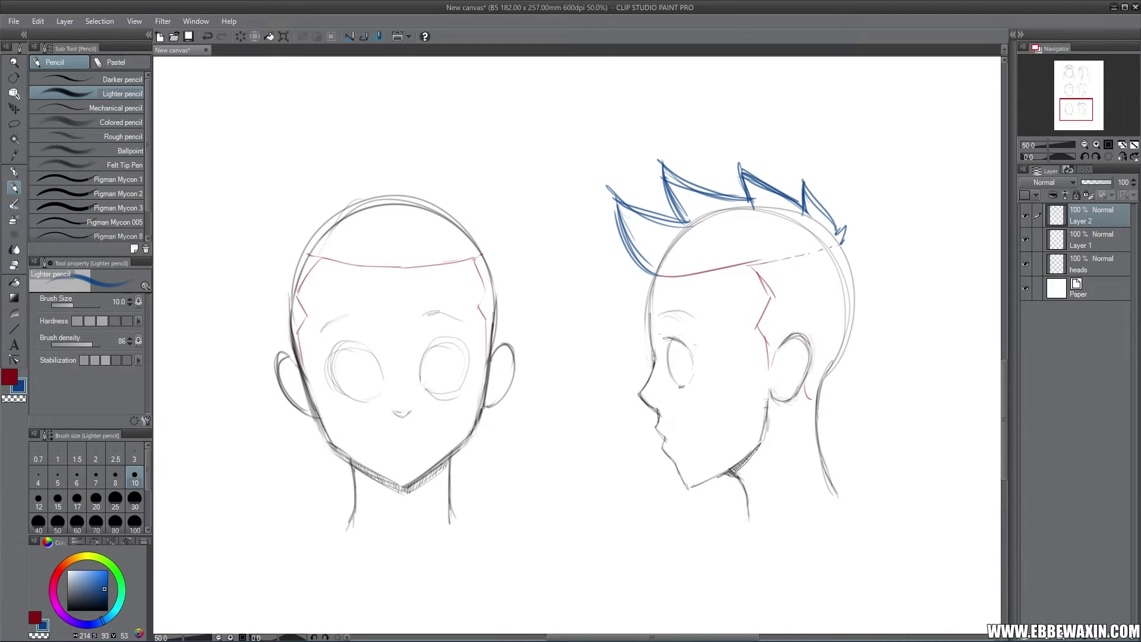
# Draw short blue hair tufts along the third profile head's red hairline, from the forehead to the back.
pyautogui.moveTo(659, 268); pyautogui.dragTo(689, 278)
pyautogui.moveTo(764, 254)
pyautogui.mouseDown()
pyautogui.moveTo(724, 270)
pyautogui.moveTo(787, 260)
pyautogui.mouseUp()
pyautogui.moveTo(809, 250)
pyautogui.mouseDown()
pyautogui.moveTo(796, 259)
pyautogui.moveTo(822, 255)
pyautogui.mouseUp()
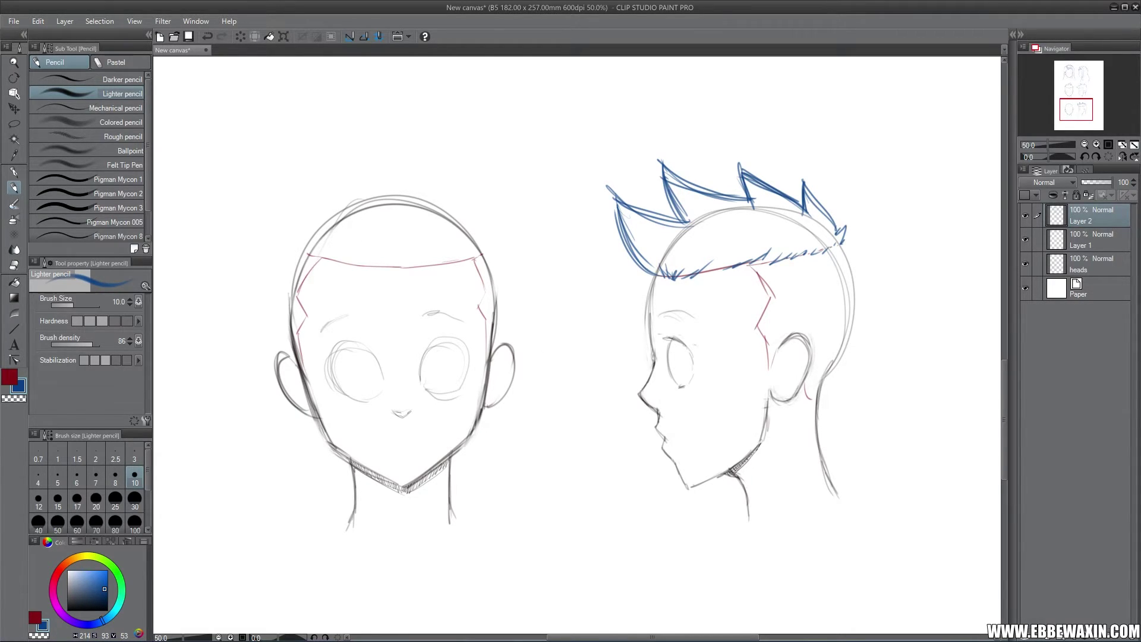
# Draw a tall, pointed central spike in blue on the third front head, with its rounded base on the hairline.
pyautogui.moveTo(373, 173)
pyautogui.mouseDown()
pyautogui.moveTo(364, 250)
pyautogui.moveTo(380, 267)
pyautogui.mouseUp()
pyautogui.moveTo(378, 264)
pyautogui.mouseDown()
pyautogui.moveTo(370, 190)
pyautogui.moveTo(387, 153)
pyautogui.mouseUp()
pyautogui.moveTo(367, 205); pyautogui.dragTo(390, 149)
pyautogui.moveTo(373, 189)
pyautogui.mouseDown()
pyautogui.moveTo(388, 144)
pyautogui.moveTo(412, 195)
pyautogui.mouseUp()
pyautogui.moveTo(393, 130); pyautogui.dragTo(418, 215)
pyautogui.moveTo(418, 199); pyautogui.dragTo(396, 265)
pyautogui.moveTo(398, 155); pyautogui.dragTo(397, 269)
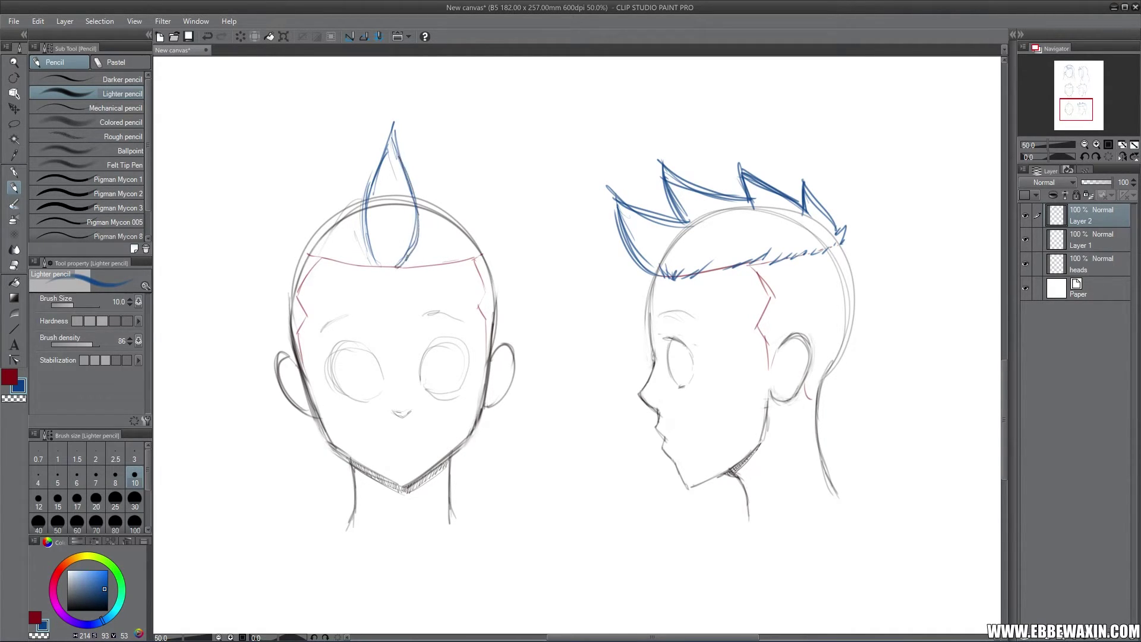
# Add smaller jagged spikes down both sides of the front head's central spike and lengthen the profile's foremost spike.
pyautogui.moveTo(365, 214)
pyautogui.mouseDown()
pyautogui.moveTo(397, 271)
pyautogui.moveTo(364, 245)
pyautogui.moveTo(305, 259)
pyautogui.moveTo(311, 241)
pyautogui.mouseUp()
pyautogui.moveTo(328, 213)
pyautogui.mouseDown()
pyautogui.moveTo(311, 234)
pyautogui.moveTo(349, 178)
pyautogui.mouseUp()
pyautogui.moveTo(349, 178)
pyautogui.mouseDown()
pyautogui.moveTo(345, 210)
pyautogui.moveTo(349, 176)
pyautogui.mouseUp()
pyautogui.moveTo(348, 194)
pyautogui.mouseDown()
pyautogui.moveTo(346, 211)
pyautogui.moveTo(373, 159)
pyautogui.moveTo(405, 156)
pyautogui.moveTo(440, 220)
pyautogui.mouseUp()
pyautogui.moveTo(413, 175); pyautogui.dragTo(437, 212)
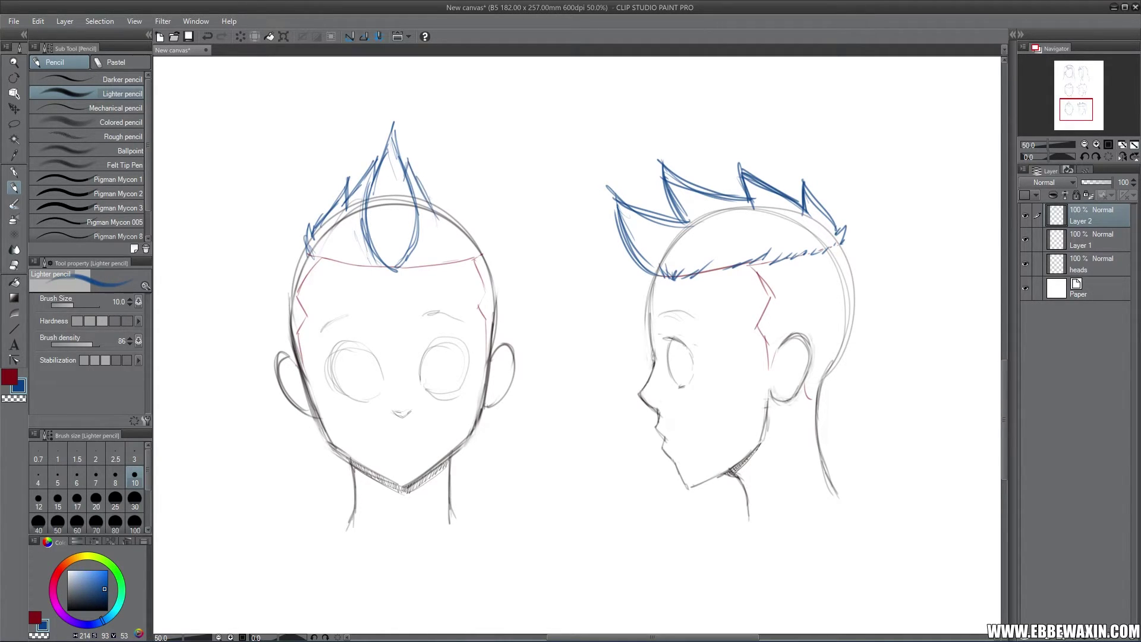
pyautogui.moveTo(407, 171); pyautogui.dragTo(406, 152)
pyautogui.moveTo(405, 156)
pyautogui.mouseDown()
pyautogui.moveTo(434, 208)
pyautogui.moveTo(427, 185)
pyautogui.mouseUp()
pyautogui.moveTo(603, 170)
pyautogui.mouseDown()
pyautogui.moveTo(674, 222)
pyautogui.moveTo(634, 247)
pyautogui.moveTo(673, 223)
pyautogui.mouseUp()
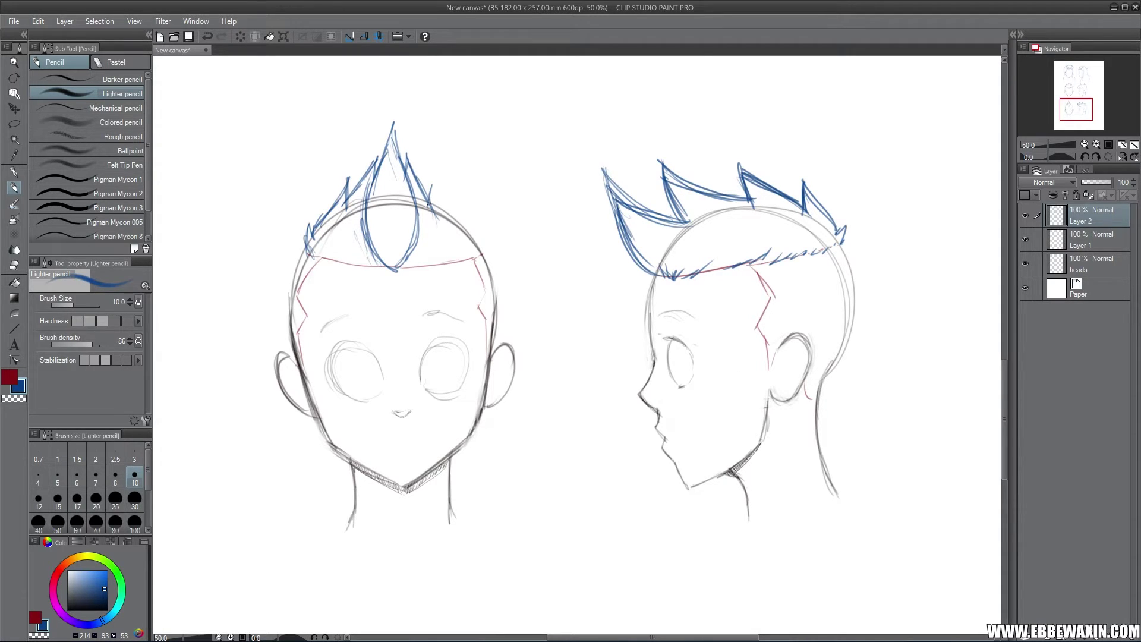
pyautogui.moveTo(427, 203)
pyautogui.mouseDown()
pyautogui.moveTo(460, 229)
pyautogui.moveTo(459, 212)
pyautogui.moveTo(486, 255)
pyautogui.mouseUp()
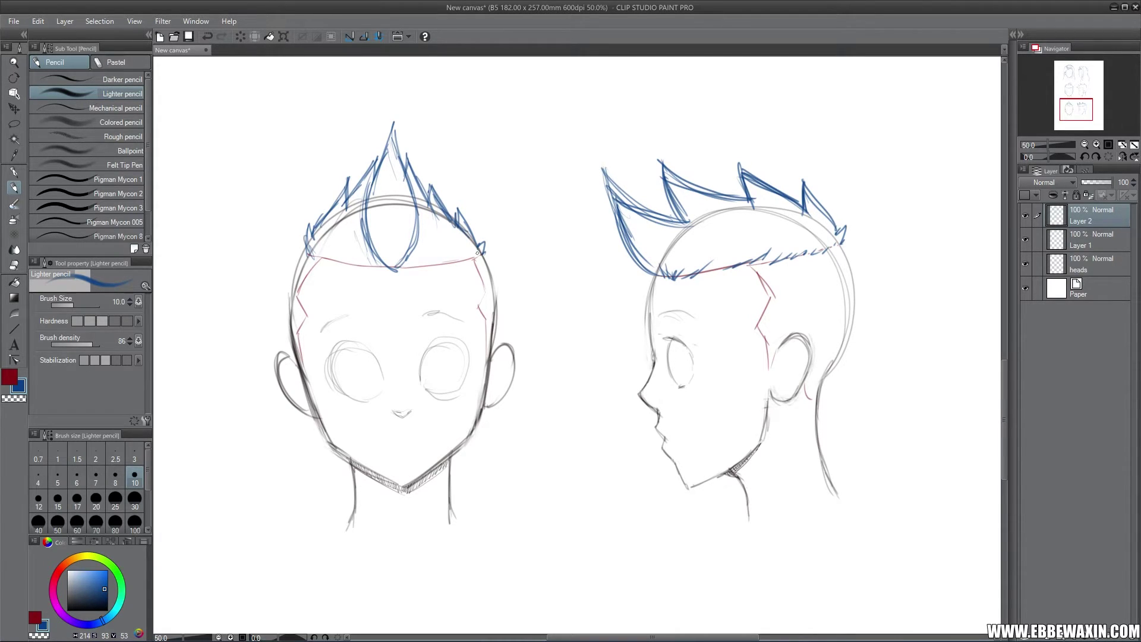
# Erase the base of the front head's central spike and draw short blue tufts along the forehead hairline out to both temples.
pyautogui.press('e')
pyautogui.moveTo(400, 211)
pyautogui.mouseDown()
pyautogui.moveTo(376, 228)
pyautogui.moveTo(385, 245)
pyautogui.moveTo(393, 217)
pyautogui.moveTo(400, 259)
pyautogui.moveTo(391, 182)
pyautogui.moveTo(401, 235)
pyautogui.moveTo(381, 234)
pyautogui.moveTo(393, 272)
pyautogui.moveTo(409, 259)
pyautogui.moveTo(454, 258)
pyautogui.mouseUp()
pyautogui.press('p')
pyautogui.moveTo(457, 264); pyautogui.dragTo(480, 255)
pyautogui.moveTo(370, 272)
pyautogui.mouseDown()
pyautogui.moveTo(388, 254)
pyautogui.moveTo(312, 250)
pyautogui.mouseUp()
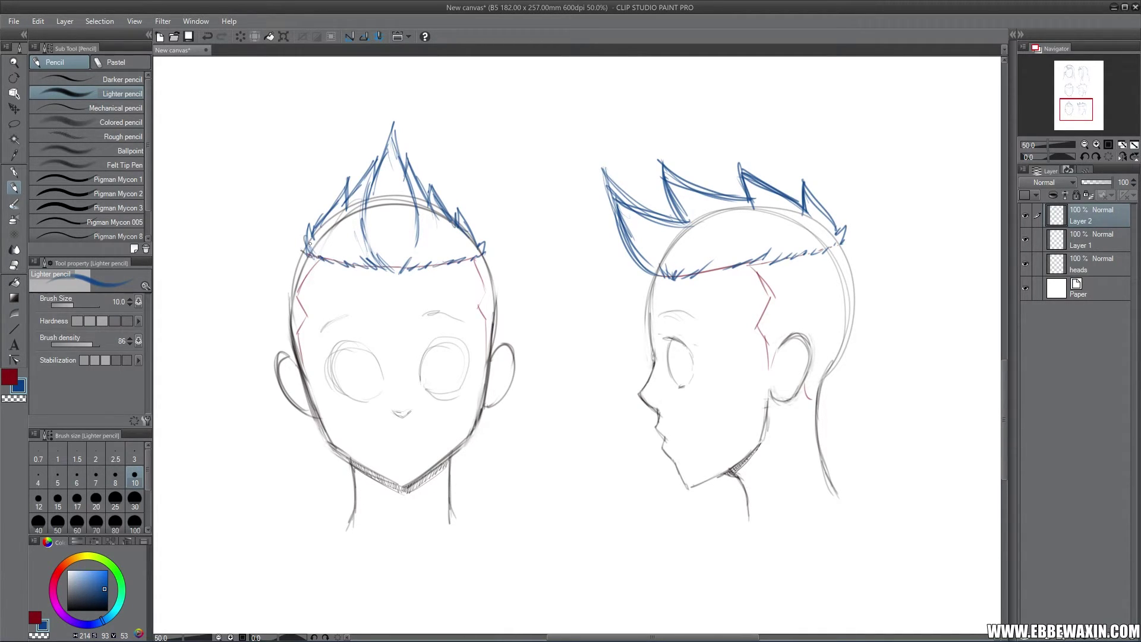
pyautogui.moveTo(476, 252); pyautogui.dragTo(489, 241)
pyautogui.moveTo(299, 249); pyautogui.dragTo(306, 246)
pyautogui.moveTo(481, 252); pyautogui.dragTo(489, 258)
# Shade the shaved side and back of the third profile head with blue hatching, down to the nape behind the ear.
pyautogui.moveTo(766, 271)
pyautogui.mouseDown()
pyautogui.moveTo(836, 249)
pyautogui.moveTo(827, 257)
pyautogui.moveTo(842, 261)
pyautogui.moveTo(825, 267)
pyautogui.moveTo(849, 266)
pyautogui.mouseUp()
pyautogui.moveTo(775, 293)
pyautogui.mouseDown()
pyautogui.moveTo(853, 271)
pyautogui.moveTo(829, 295)
pyautogui.moveTo(848, 288)
pyautogui.mouseUp()
pyautogui.moveTo(759, 315)
pyautogui.mouseDown()
pyautogui.moveTo(845, 292)
pyautogui.moveTo(853, 305)
pyautogui.mouseUp()
pyautogui.moveTo(767, 336)
pyautogui.mouseDown()
pyautogui.moveTo(819, 321)
pyautogui.moveTo(764, 349)
pyautogui.moveTo(774, 352)
pyautogui.moveTo(845, 326)
pyautogui.moveTo(808, 348)
pyautogui.moveTo(840, 342)
pyautogui.mouseUp()
pyautogui.moveTo(807, 360); pyautogui.dragTo(836, 358)
pyautogui.moveTo(806, 372); pyautogui.dragTo(824, 371)
pyautogui.moveTo(804, 386); pyautogui.dragTo(820, 377)
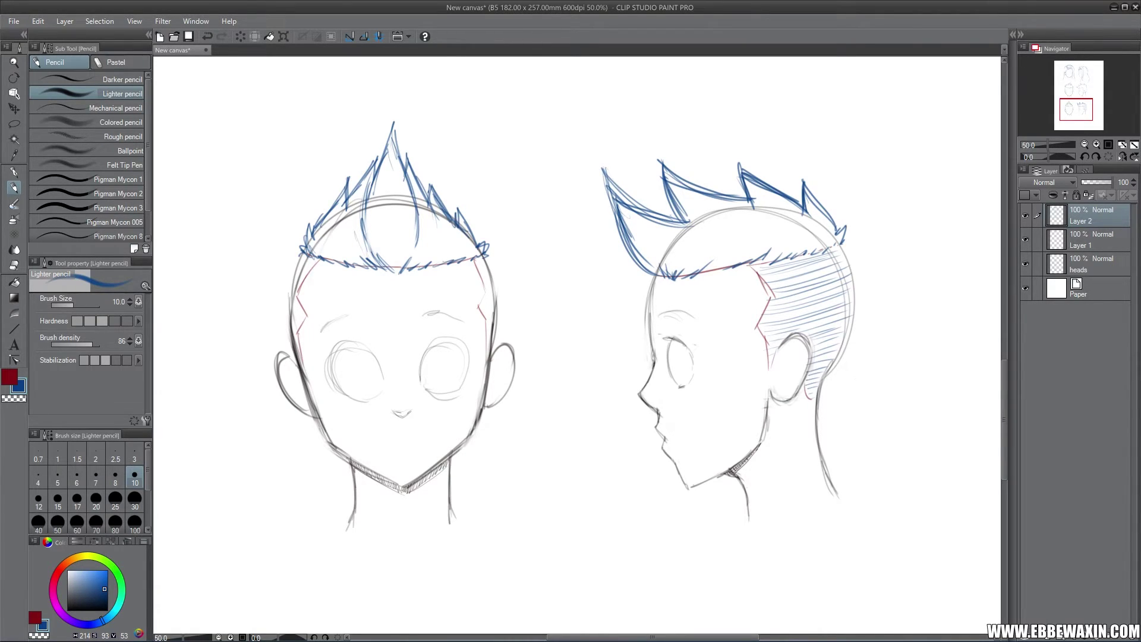
# Hatch the shaved hair in blue along both sides of the third front head, between the hairline guides and head outline.
pyautogui.moveTo(302, 264)
pyautogui.mouseDown()
pyautogui.moveTo(323, 255)
pyautogui.moveTo(308, 268)
pyautogui.mouseUp()
pyautogui.moveTo(293, 328); pyautogui.dragTo(306, 313)
pyautogui.moveTo(473, 264); pyautogui.dragTo(486, 259)
pyautogui.moveTo(479, 269)
pyautogui.mouseDown()
pyautogui.moveTo(491, 261)
pyautogui.moveTo(494, 313)
pyautogui.mouseUp()
pyautogui.moveTo(485, 329)
pyautogui.mouseDown()
pyautogui.moveTo(496, 319)
pyautogui.moveTo(493, 341)
pyautogui.mouseUp()
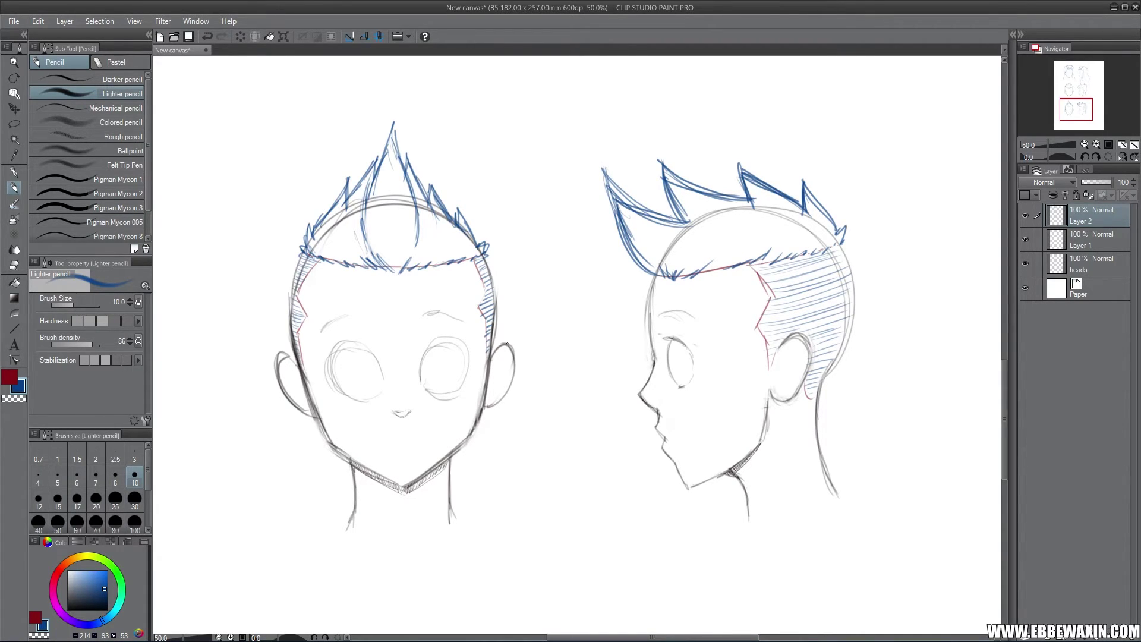
# Erase the skull outlines beneath the spikes of the third profile and front heads on the heads layer.
pyautogui.click(1085, 265)
pyautogui.click(14, 265)
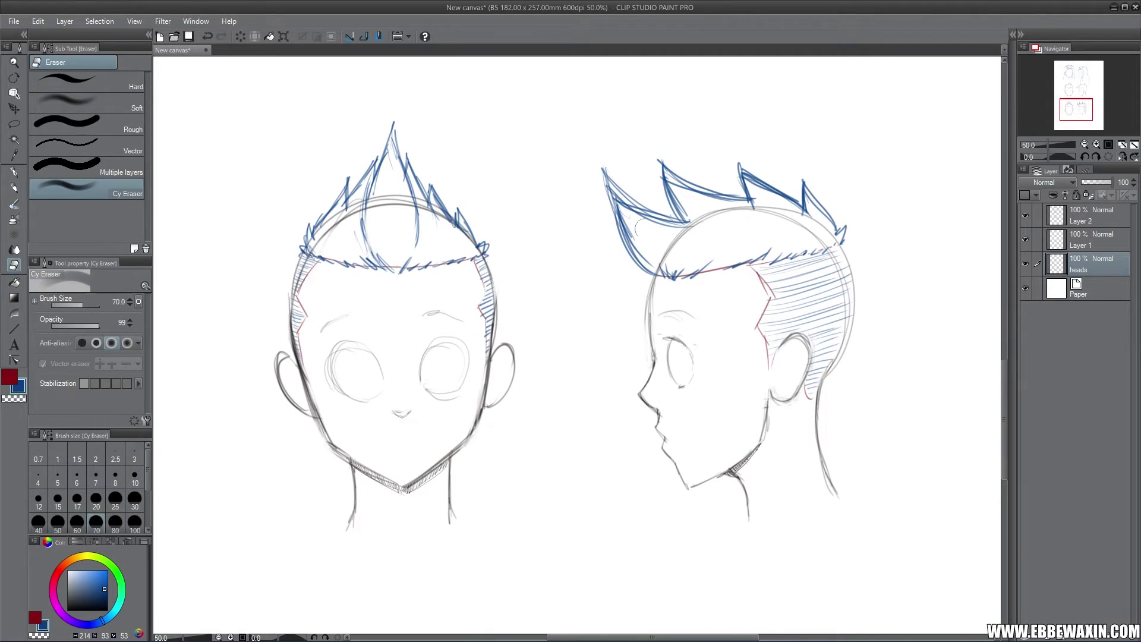
pyautogui.moveTo(668, 255)
pyautogui.mouseDown()
pyautogui.moveTo(656, 265)
pyautogui.moveTo(689, 238)
pyautogui.moveTo(750, 221)
pyautogui.moveTo(820, 232)
pyautogui.moveTo(817, 242)
pyautogui.mouseUp()
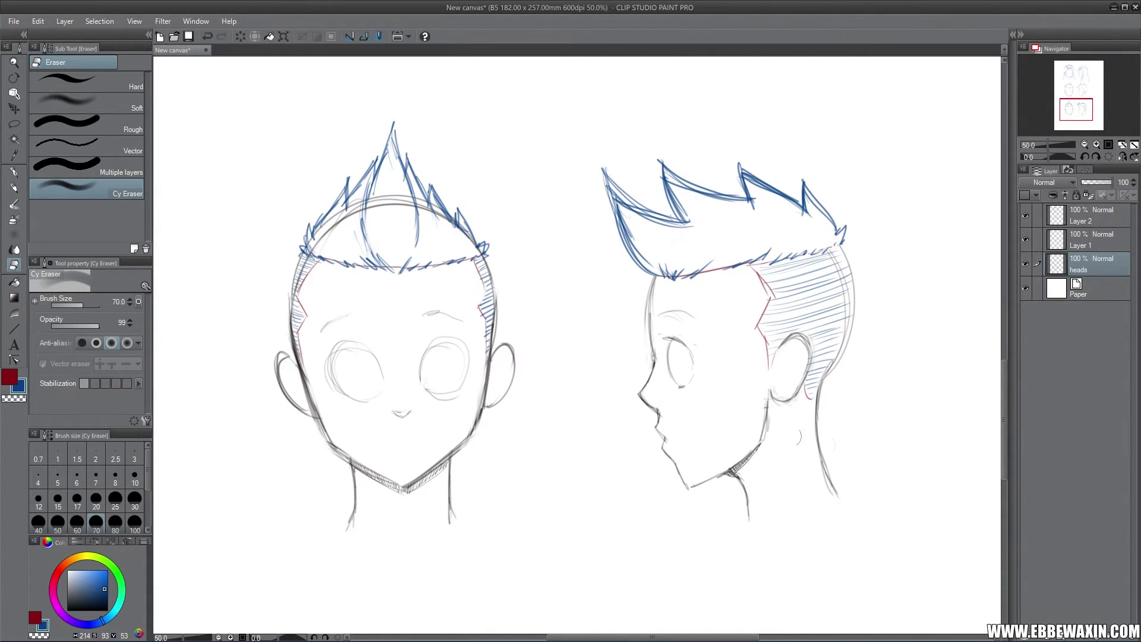
pyautogui.moveTo(462, 233)
pyautogui.mouseDown()
pyautogui.moveTo(380, 199)
pyautogui.moveTo(313, 243)
pyautogui.mouseUp()
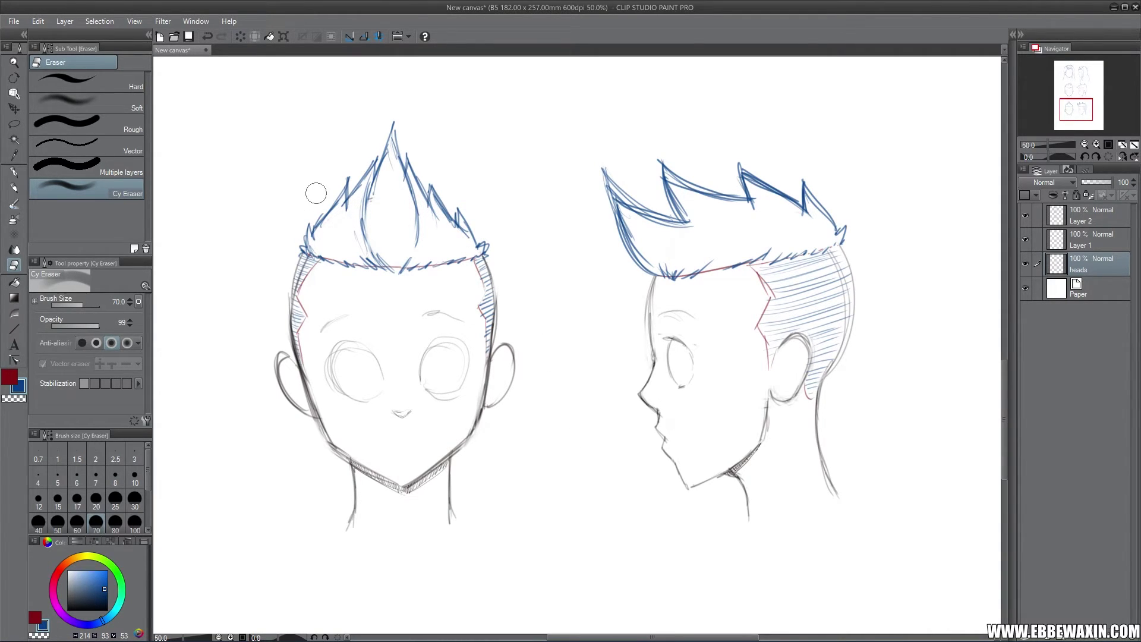
# Erase the red hairline guides on Layer 1 from the third pair of heads, including the mark behind the ear.
pyautogui.click(1091, 246)
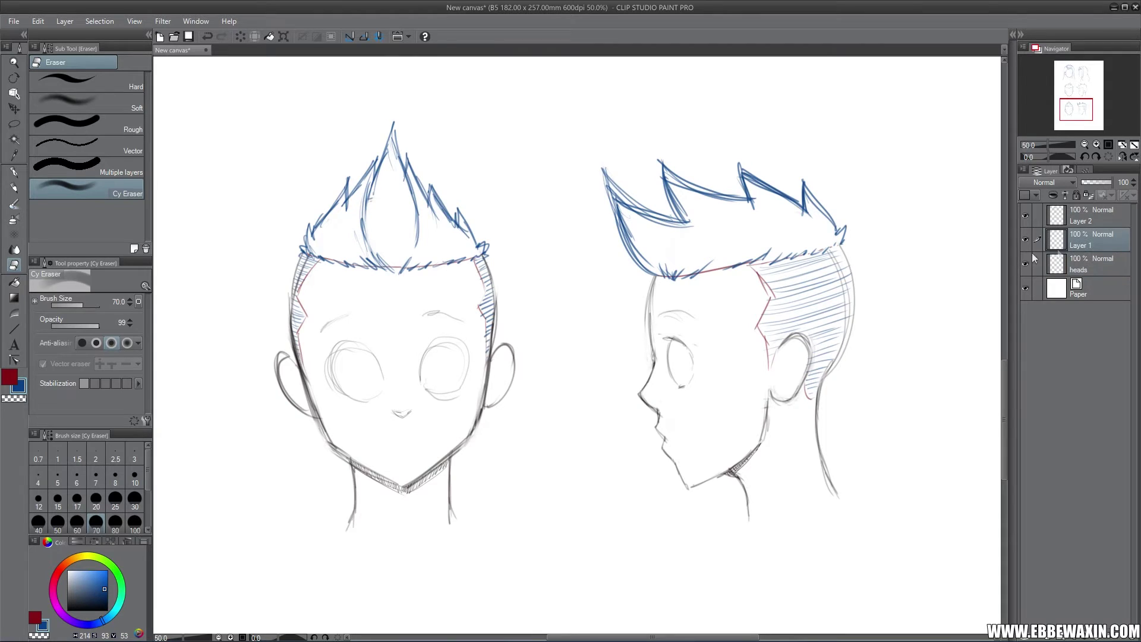
pyautogui.moveTo(740, 262); pyautogui.dragTo(701, 265)
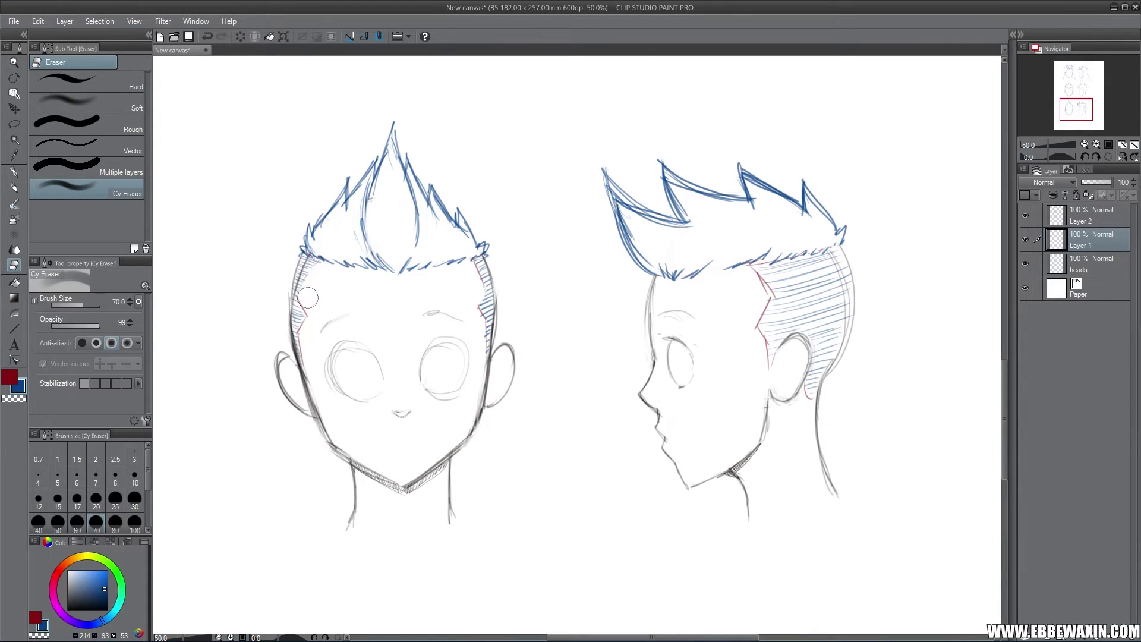
pyautogui.moveTo(486, 277)
pyautogui.mouseDown()
pyautogui.moveTo(473, 279)
pyautogui.moveTo(478, 321)
pyautogui.mouseUp()
pyautogui.moveTo(756, 297)
pyautogui.mouseDown()
pyautogui.moveTo(745, 278)
pyautogui.moveTo(758, 364)
pyautogui.moveTo(758, 302)
pyautogui.moveTo(777, 257)
pyautogui.mouseUp()
pyautogui.moveTo(810, 410); pyautogui.dragTo(809, 380)
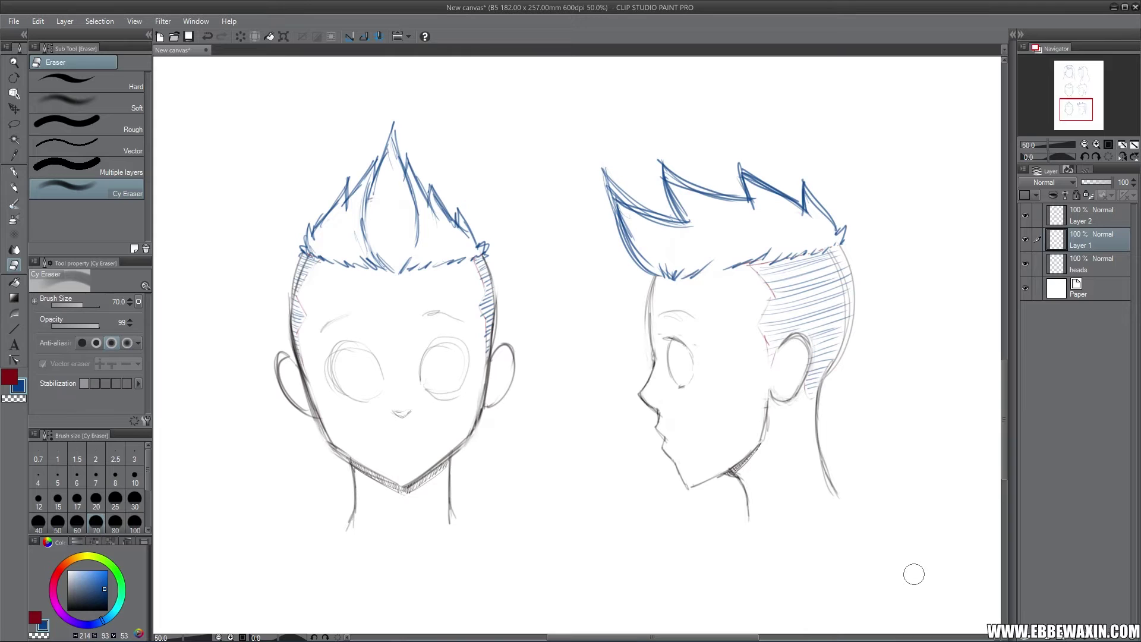
# Hide Layer 1 and Layer 2 and add a new layer directly above the heads layer.
pyautogui.moveTo(1069, 107); pyautogui.dragTo(1073, 76)
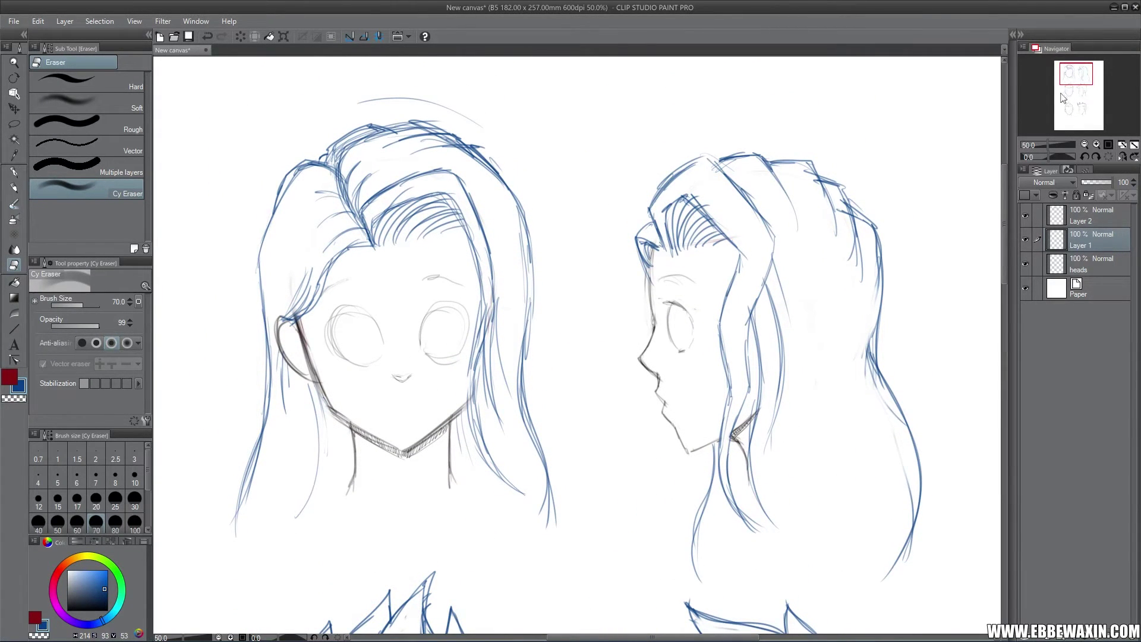
pyautogui.moveTo(1074, 77); pyautogui.dragTo(1073, 93)
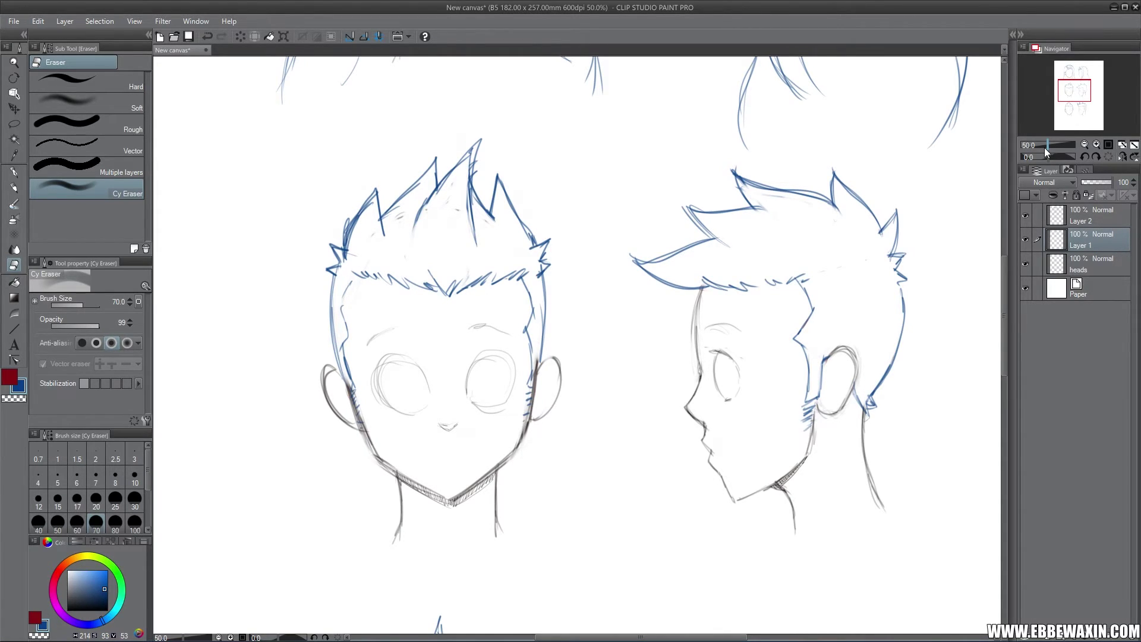
pyautogui.moveTo(1062, 80)
pyautogui.mouseDown()
pyautogui.moveTo(1070, 110)
pyautogui.moveTo(1071, 80)
pyautogui.mouseUp()
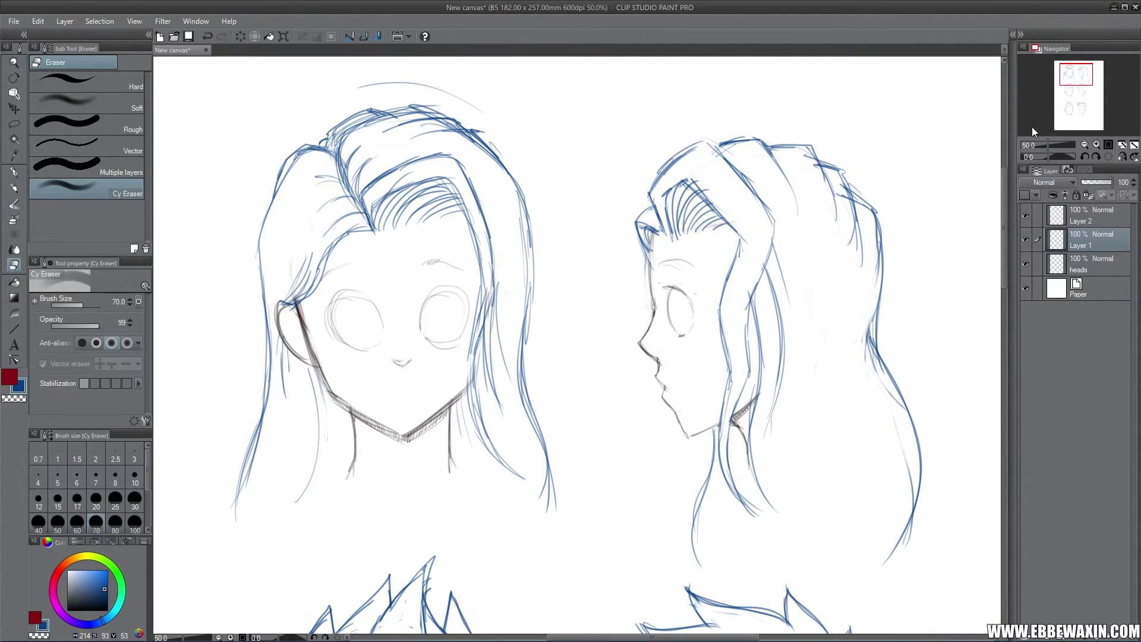
pyautogui.moveTo(1069, 79); pyautogui.dragTo(1070, 110)
pyautogui.click(1025, 240)
pyautogui.click(1025, 215)
pyautogui.click(1083, 261)
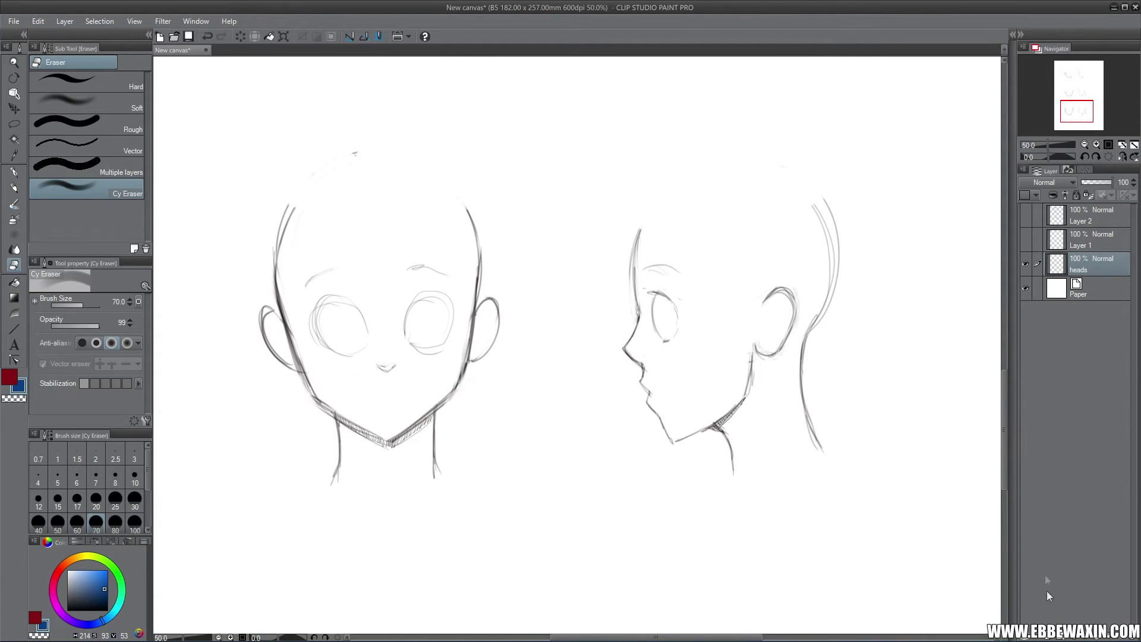
pyautogui.hotkey('ctrl', 'shift', 'n')
# Use the blue Lighter pencil to redraw the front head's skull top and add long strands down the middle of the face.
pyautogui.click(14, 188)
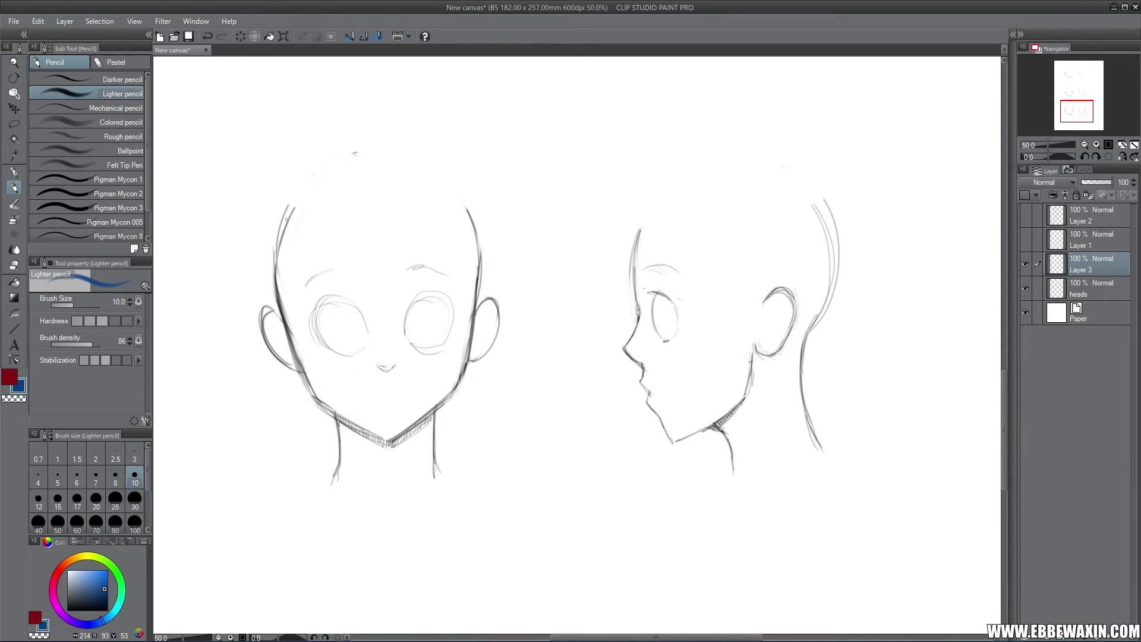
pyautogui.moveTo(286, 220)
pyautogui.mouseDown()
pyautogui.moveTo(314, 182)
pyautogui.moveTo(447, 180)
pyautogui.mouseUp()
pyautogui.moveTo(351, 195); pyautogui.dragTo(397, 375)
pyautogui.moveTo(369, 260); pyautogui.dragTo(389, 389)
pyautogui.moveTo(372, 281); pyautogui.dragTo(392, 423)
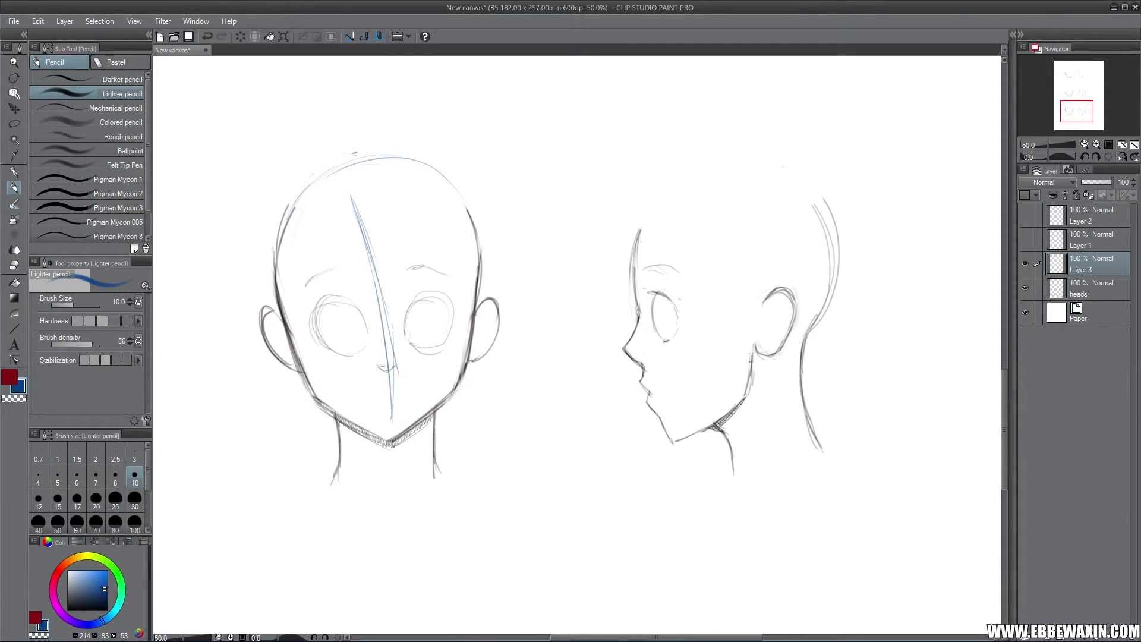
pyautogui.moveTo(386, 241)
pyautogui.mouseDown()
pyautogui.moveTo(390, 428)
pyautogui.moveTo(414, 440)
pyautogui.moveTo(416, 474)
pyautogui.mouseUp()
pyautogui.moveTo(399, 326); pyautogui.dragTo(402, 362)
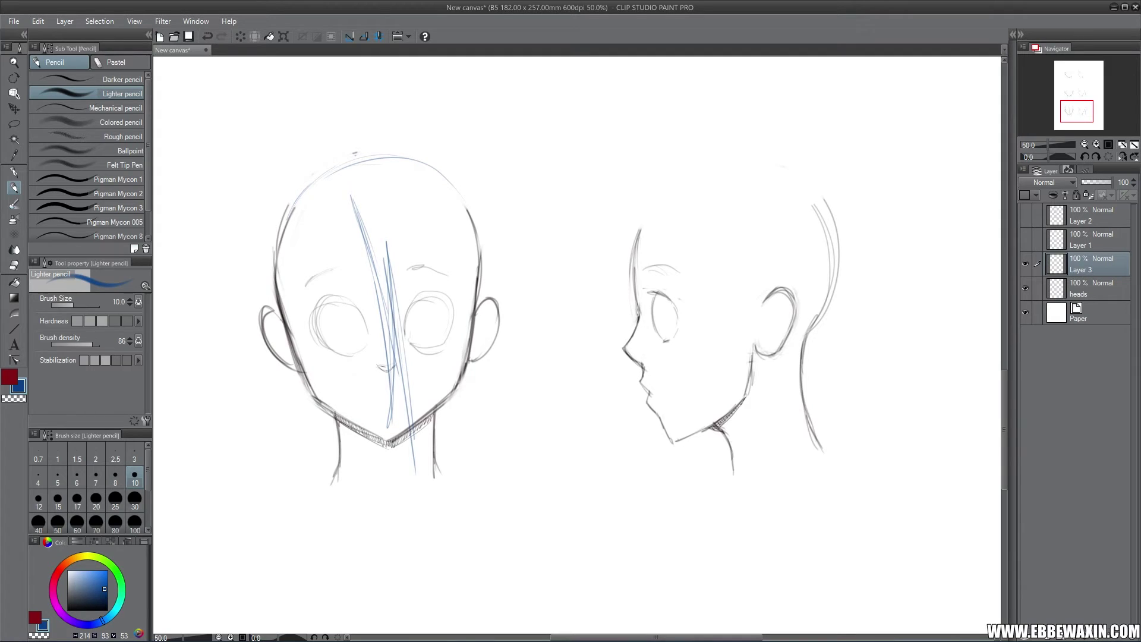
# Draw a long blue lock from the parting, curving down past the front head's ear to jaw level.
pyautogui.moveTo(345, 196); pyautogui.dragTo(305, 286)
pyautogui.moveTo(297, 373)
pyautogui.mouseDown()
pyautogui.moveTo(304, 425)
pyautogui.moveTo(302, 415)
pyautogui.mouseUp()
pyautogui.moveTo(292, 328); pyautogui.dragTo(300, 410)
pyautogui.moveTo(335, 215); pyautogui.dragTo(297, 338)
pyautogui.moveTo(350, 193)
pyautogui.mouseDown()
pyautogui.moveTo(305, 297)
pyautogui.moveTo(302, 455)
pyautogui.mouseUp()
pyautogui.moveTo(300, 322); pyautogui.dragTo(278, 437)
pyautogui.moveTo(280, 279)
pyautogui.mouseDown()
pyautogui.moveTo(269, 336)
pyautogui.moveTo(304, 455)
pyautogui.mouseUp()
pyautogui.moveTo(307, 261); pyautogui.dragTo(297, 451)
pyautogui.moveTo(343, 200); pyautogui.dragTo(294, 342)
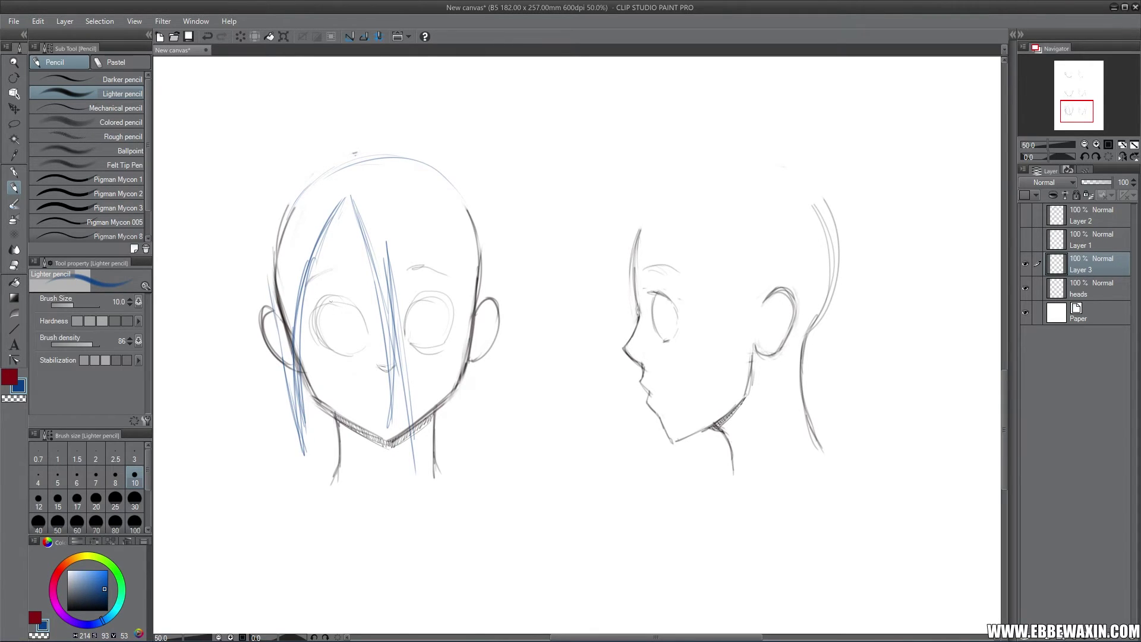
# Draw an angry blue eye with a heavy upper lid, iris and slanted brow over the front head's uncovered eye guide.
pyautogui.moveTo(310, 300)
pyautogui.mouseDown()
pyautogui.moveTo(355, 307)
pyautogui.moveTo(370, 333)
pyautogui.moveTo(313, 315)
pyautogui.moveTo(339, 341)
pyautogui.moveTo(372, 336)
pyautogui.moveTo(357, 315)
pyautogui.moveTo(377, 336)
pyautogui.moveTo(330, 291)
pyautogui.mouseUp()
pyautogui.moveTo(315, 285); pyautogui.dragTo(380, 321)
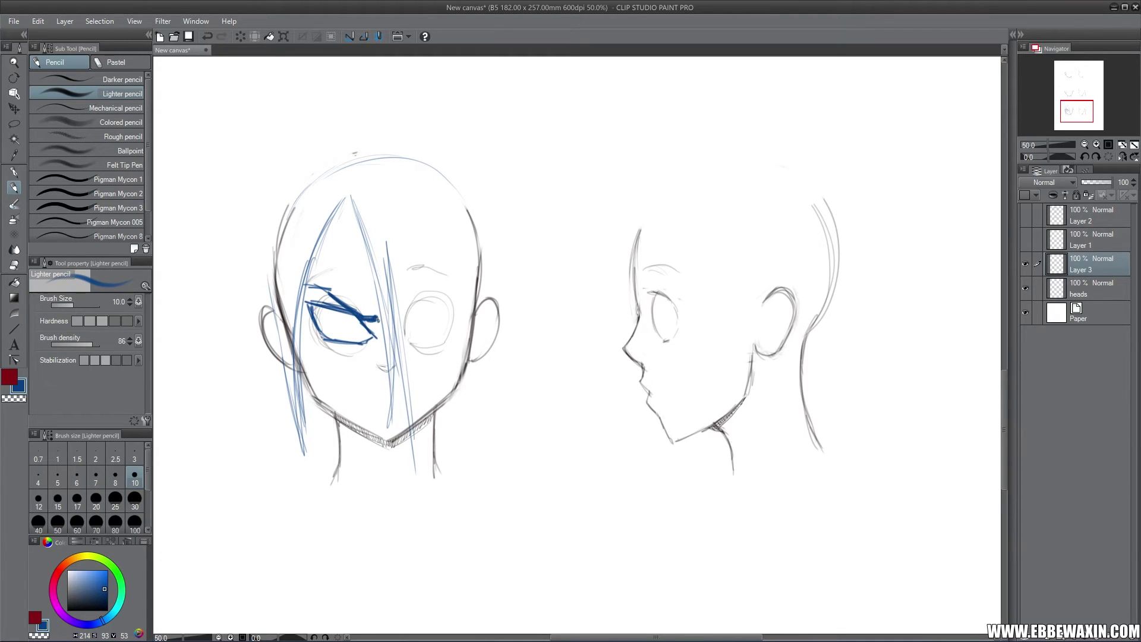
pyautogui.moveTo(324, 290); pyautogui.dragTo(341, 304)
pyautogui.moveTo(301, 285)
pyautogui.mouseDown()
pyautogui.moveTo(326, 292)
pyautogui.moveTo(347, 315)
pyautogui.moveTo(339, 325)
pyautogui.moveTo(354, 326)
pyautogui.moveTo(339, 311)
pyautogui.moveTo(365, 321)
pyautogui.mouseUp()
# Darken the parted strands framing the uncovered eye and bring the central lock to a point at the chin.
pyautogui.moveTo(348, 192)
pyautogui.mouseDown()
pyautogui.moveTo(388, 372)
pyautogui.moveTo(385, 419)
pyautogui.mouseUp()
pyautogui.moveTo(390, 248); pyautogui.dragTo(385, 430)
pyautogui.moveTo(386, 350); pyautogui.dragTo(385, 421)
pyautogui.moveTo(339, 206); pyautogui.dragTo(297, 436)
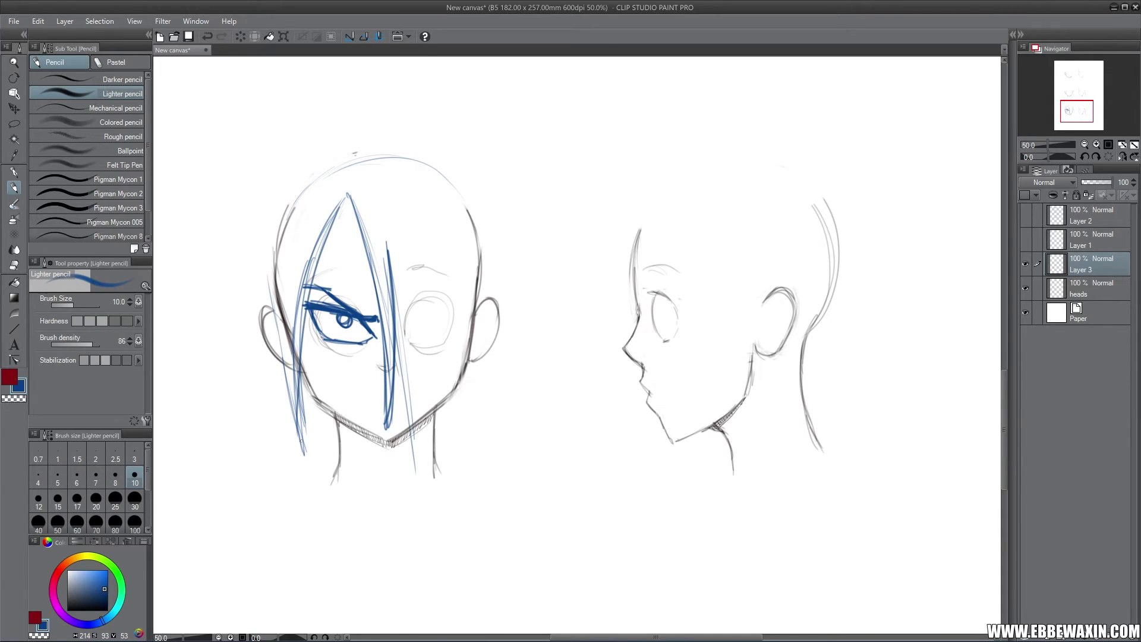
pyautogui.moveTo(281, 269); pyautogui.dragTo(303, 449)
pyautogui.moveTo(386, 394); pyautogui.dragTo(381, 448)
# Outline the raised hair volume over the front head's crown and down the covered-eye side to well below the jaw.
pyautogui.moveTo(345, 152)
pyautogui.mouseDown()
pyautogui.moveTo(338, 158)
pyautogui.moveTo(362, 139)
pyautogui.mouseUp()
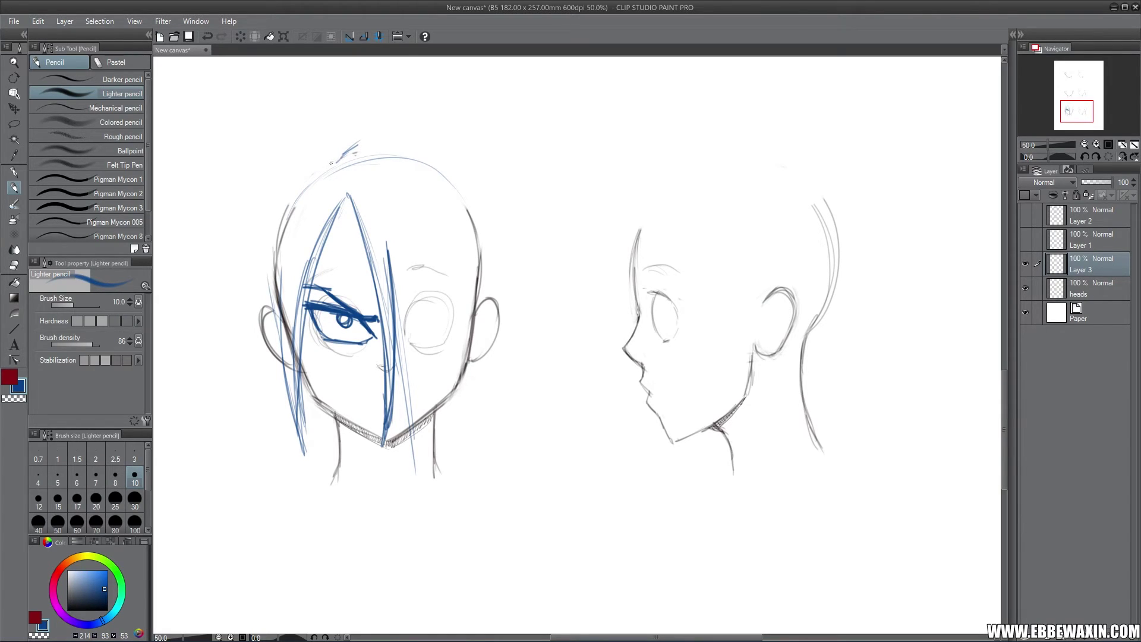
pyautogui.moveTo(331, 163)
pyautogui.mouseDown()
pyautogui.moveTo(373, 138)
pyautogui.moveTo(407, 151)
pyautogui.moveTo(387, 148)
pyautogui.mouseUp()
pyautogui.moveTo(367, 150)
pyautogui.mouseDown()
pyautogui.moveTo(420, 143)
pyautogui.moveTo(442, 155)
pyautogui.mouseUp()
pyautogui.moveTo(426, 141); pyautogui.dragTo(488, 211)
pyautogui.moveTo(443, 163); pyautogui.dragTo(486, 192)
pyautogui.moveTo(487, 232)
pyautogui.mouseDown()
pyautogui.moveTo(498, 303)
pyautogui.moveTo(497, 264)
pyautogui.mouseUp()
pyautogui.moveTo(501, 348); pyautogui.dragTo(503, 379)
pyautogui.moveTo(501, 215); pyautogui.dragTo(502, 361)
pyautogui.moveTo(502, 240); pyautogui.dragTo(424, 141)
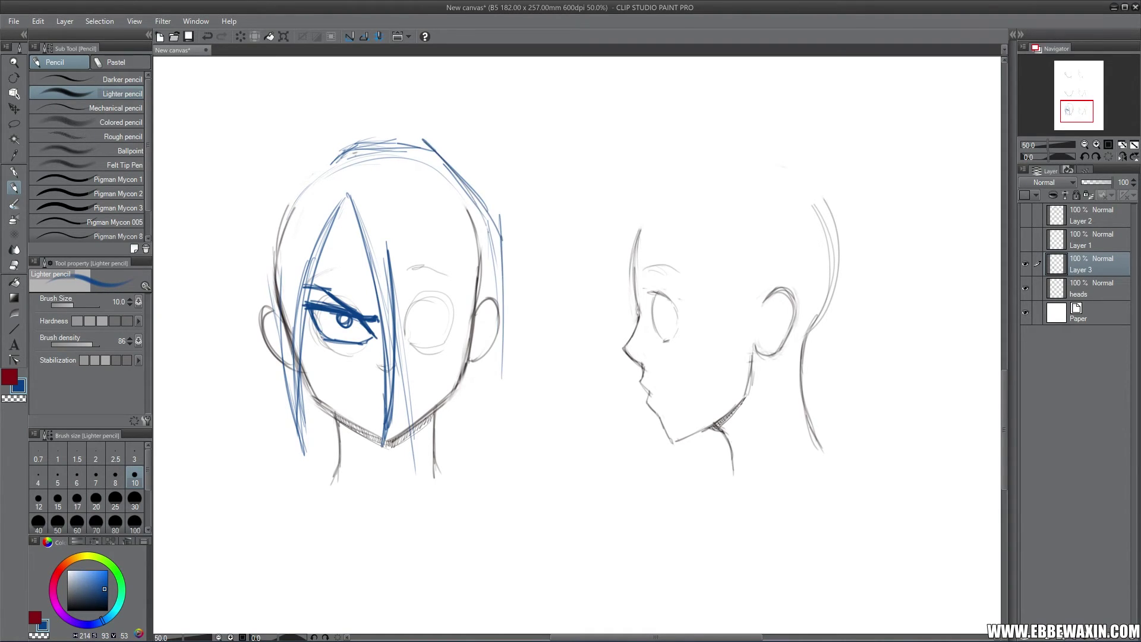
pyautogui.moveTo(479, 208); pyautogui.dragTo(503, 363)
pyautogui.moveTo(497, 291)
pyautogui.mouseDown()
pyautogui.moveTo(520, 502)
pyautogui.moveTo(473, 196)
pyautogui.moveTo(419, 141)
pyautogui.moveTo(380, 136)
pyautogui.moveTo(326, 160)
pyautogui.mouseUp()
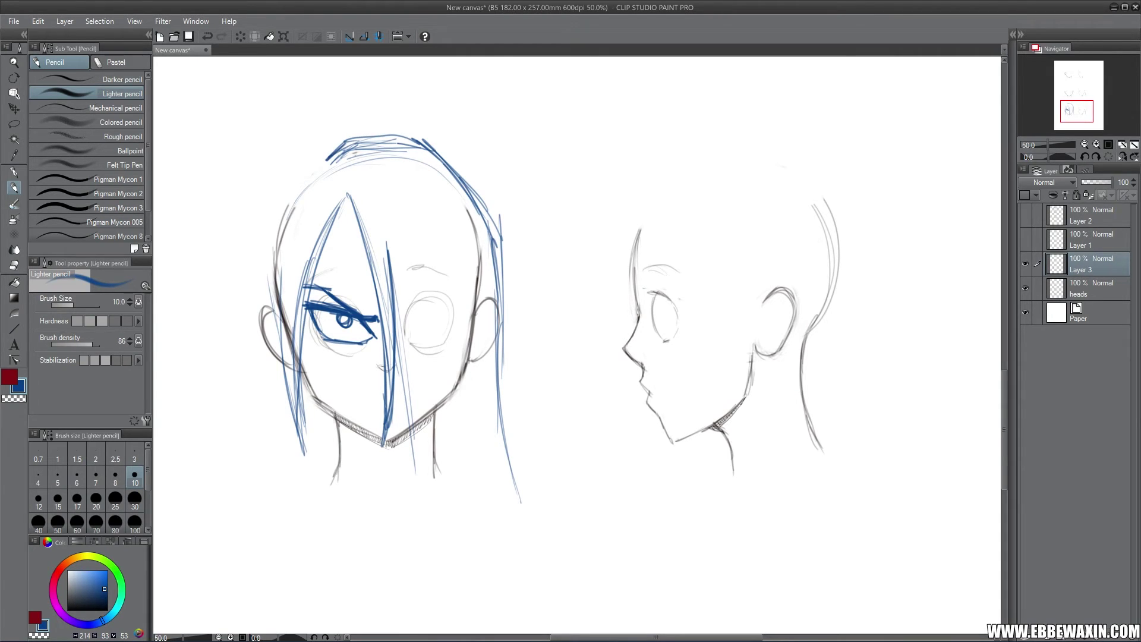
pyautogui.moveTo(419, 138); pyautogui.dragTo(339, 142)
# Add long strands falling across the front head's covered eye and sweeping outward past the neck.
pyautogui.moveTo(394, 269); pyautogui.dragTo(416, 474)
pyautogui.moveTo(397, 356); pyautogui.dragTo(445, 518)
pyautogui.moveTo(407, 312); pyautogui.dragTo(458, 520)
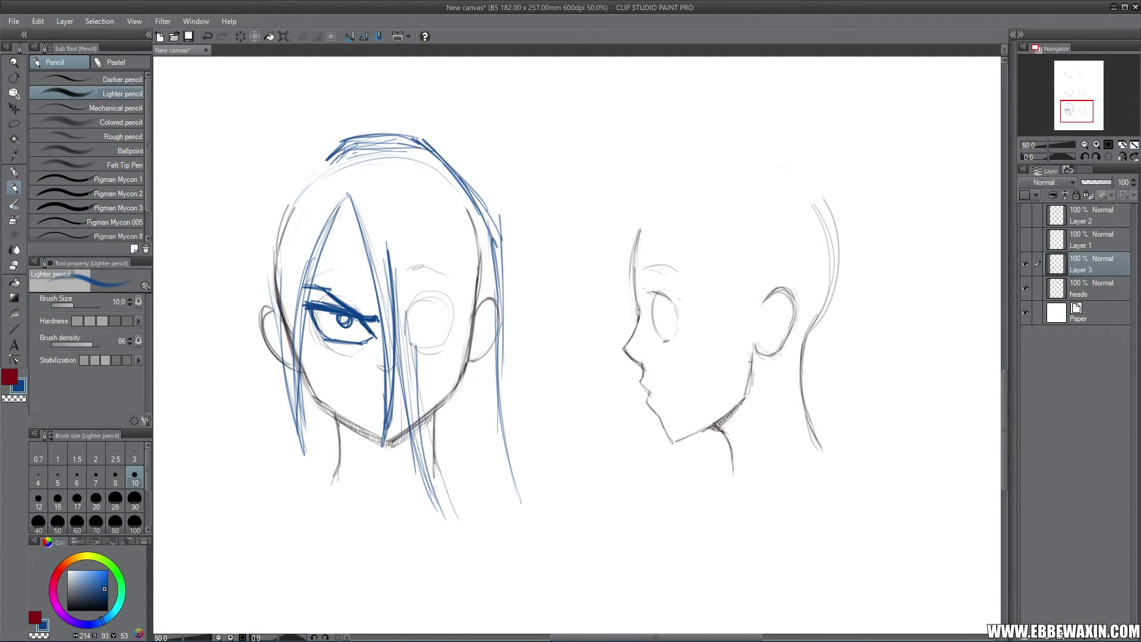
pyautogui.moveTo(414, 372); pyautogui.dragTo(426, 434)
pyautogui.moveTo(408, 328); pyautogui.dragTo(481, 550)
# Outline the hair on the front head's uncovered-eye side from the crown past the ear to a flared tip below the neck.
pyautogui.moveTo(337, 159)
pyautogui.mouseDown()
pyautogui.moveTo(296, 165)
pyautogui.moveTo(258, 273)
pyautogui.mouseUp()
pyautogui.moveTo(323, 163)
pyautogui.mouseDown()
pyautogui.moveTo(284, 174)
pyautogui.moveTo(256, 282)
pyautogui.mouseUp()
pyautogui.moveTo(257, 243); pyautogui.dragTo(273, 413)
pyautogui.moveTo(258, 271); pyautogui.dragTo(268, 443)
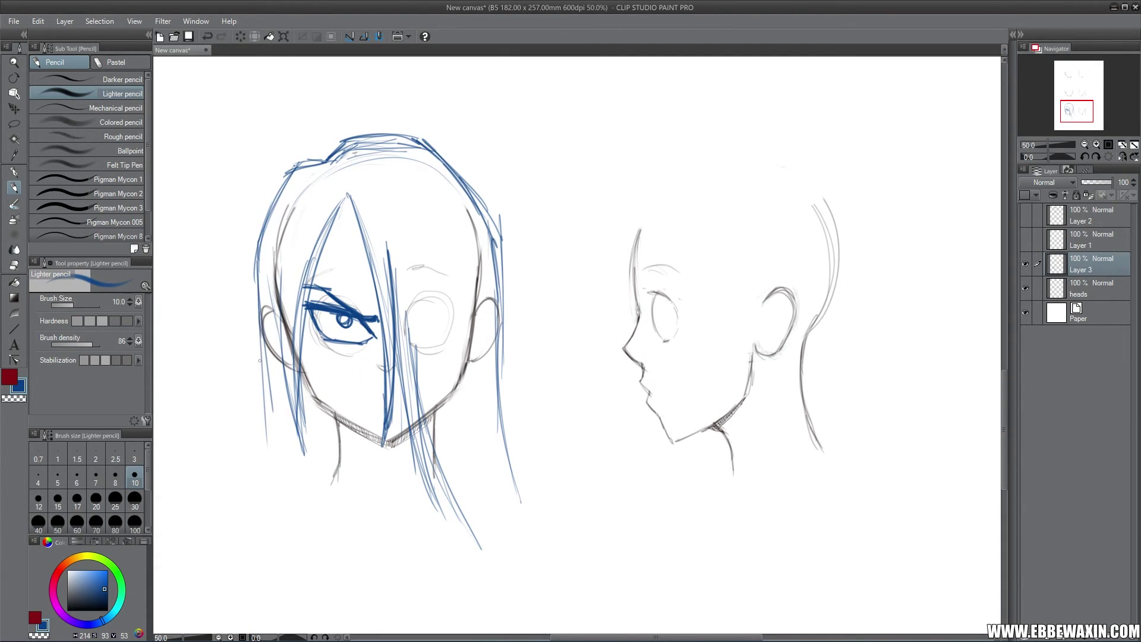
pyautogui.moveTo(260, 360); pyautogui.dragTo(268, 499)
pyautogui.moveTo(260, 456); pyautogui.dragTo(230, 568)
# Layer long strands beside the uncovered eye down past the jaw and reinforce the lines falling from the parting.
pyautogui.moveTo(329, 224); pyautogui.dragTo(304, 377)
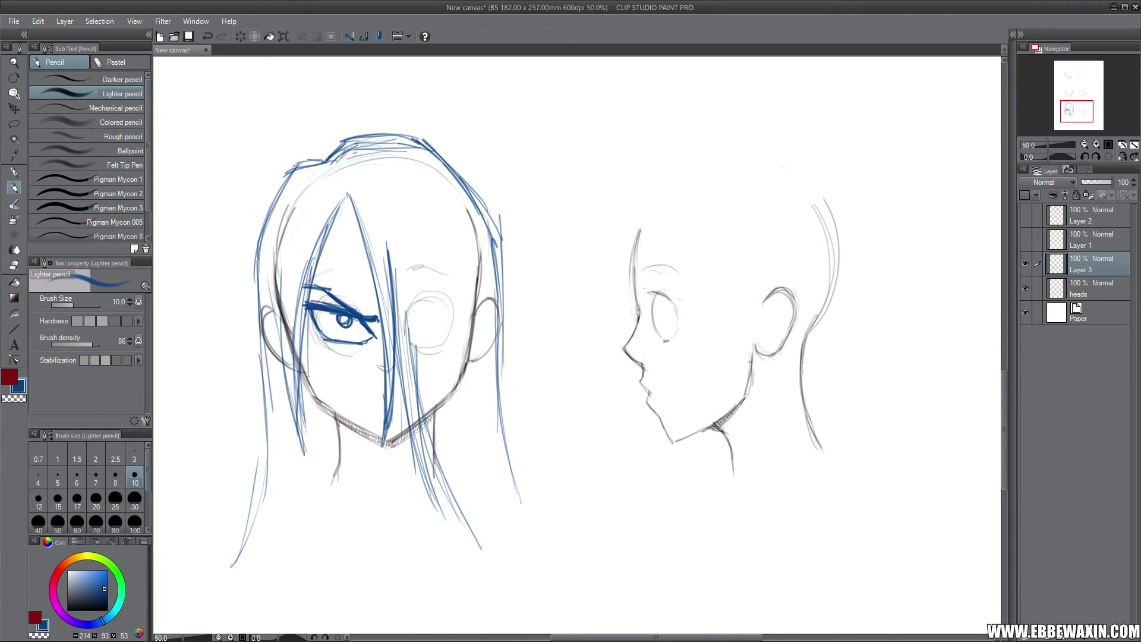
pyautogui.moveTo(309, 312); pyautogui.dragTo(324, 480)
pyautogui.moveTo(295, 336); pyautogui.dragTo(325, 484)
pyautogui.moveTo(290, 287)
pyautogui.mouseDown()
pyautogui.moveTo(284, 328)
pyautogui.moveTo(330, 505)
pyautogui.mouseUp()
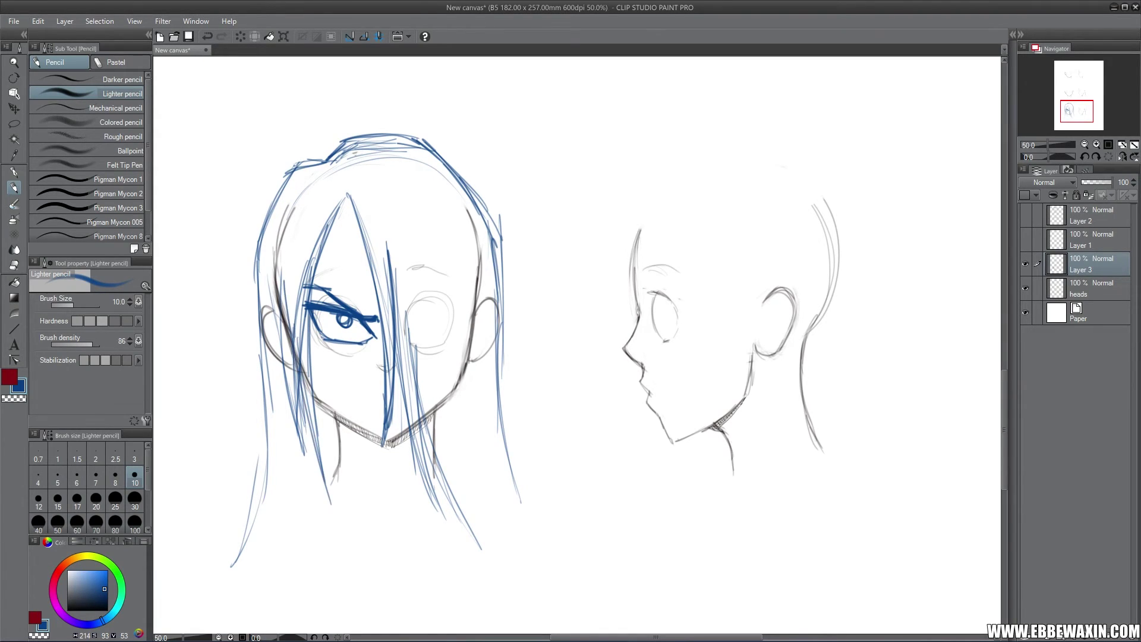
pyautogui.moveTo(295, 334); pyautogui.dragTo(334, 520)
pyautogui.moveTo(311, 378); pyautogui.dragTo(320, 478)
pyautogui.moveTo(314, 312); pyautogui.dragTo(309, 422)
pyautogui.moveTo(321, 245); pyautogui.dragTo(306, 345)
pyautogui.moveTo(342, 202)
pyautogui.mouseDown()
pyautogui.moveTo(312, 284)
pyautogui.moveTo(332, 229)
pyautogui.moveTo(458, 470)
pyautogui.mouseUp()
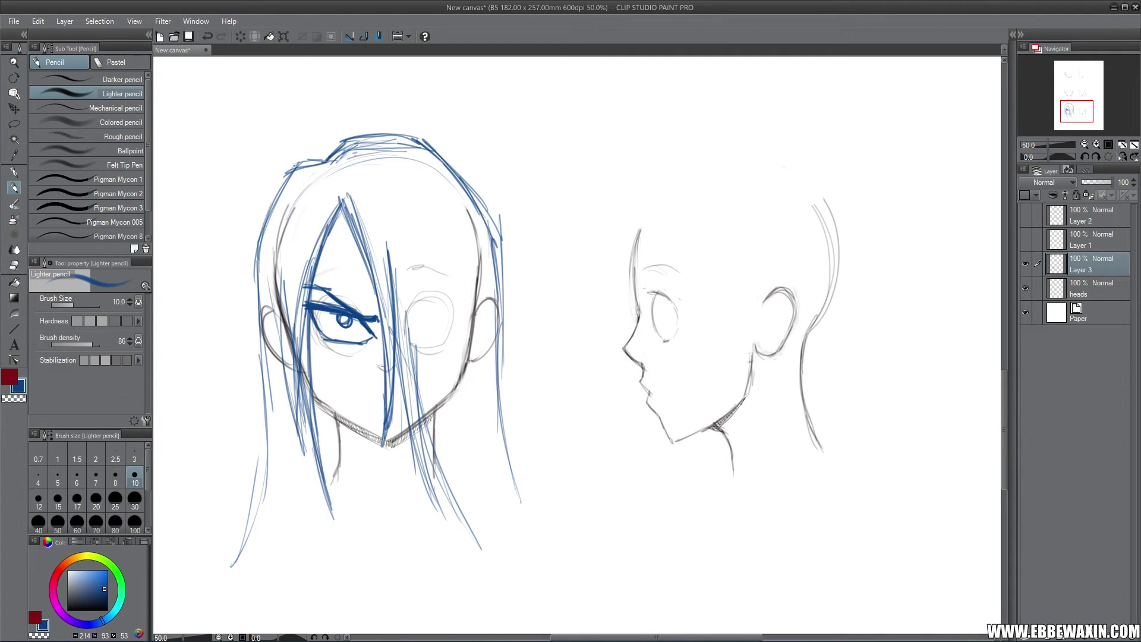
pyautogui.moveTo(397, 256)
pyautogui.mouseDown()
pyautogui.moveTo(416, 381)
pyautogui.moveTo(465, 485)
pyautogui.mouseUp()
# Fill the front head's hair on the uncovered-eye side with broad blue strokes at brush size 100.
pyautogui.click(135, 523)
pyautogui.moveTo(324, 199)
pyautogui.mouseDown()
pyautogui.moveTo(293, 306)
pyautogui.moveTo(297, 398)
pyautogui.mouseUp()
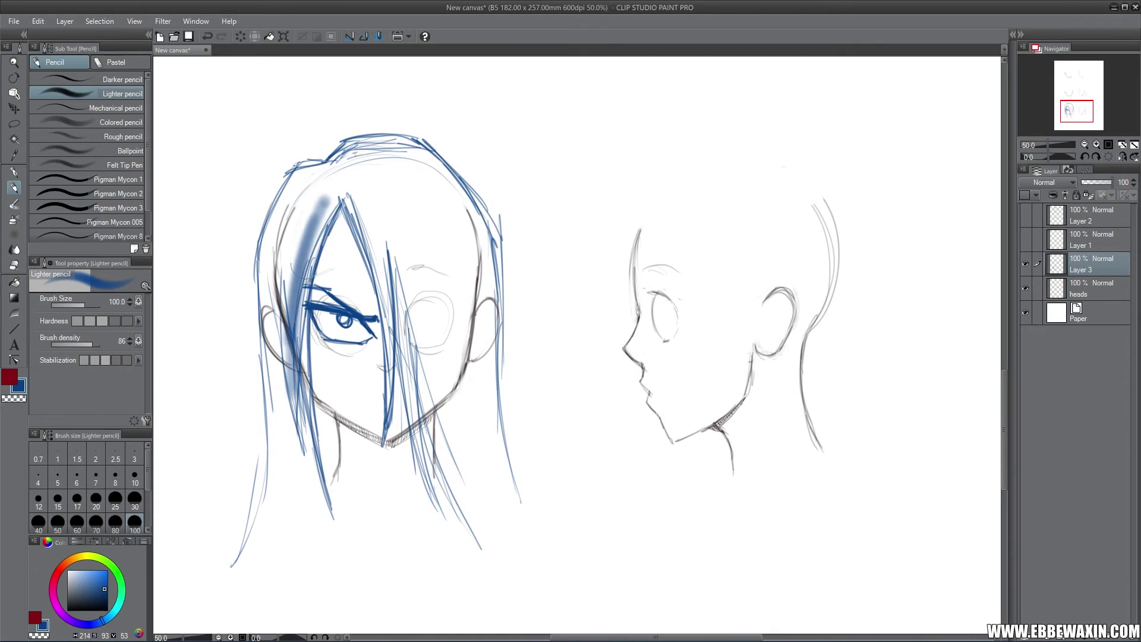
pyautogui.moveTo(315, 245); pyautogui.dragTo(309, 478)
pyautogui.moveTo(315, 297); pyautogui.dragTo(312, 506)
pyautogui.moveTo(321, 392); pyautogui.dragTo(311, 509)
pyautogui.moveTo(300, 289); pyautogui.dragTo(293, 472)
pyautogui.moveTo(274, 330); pyautogui.dragTo(270, 535)
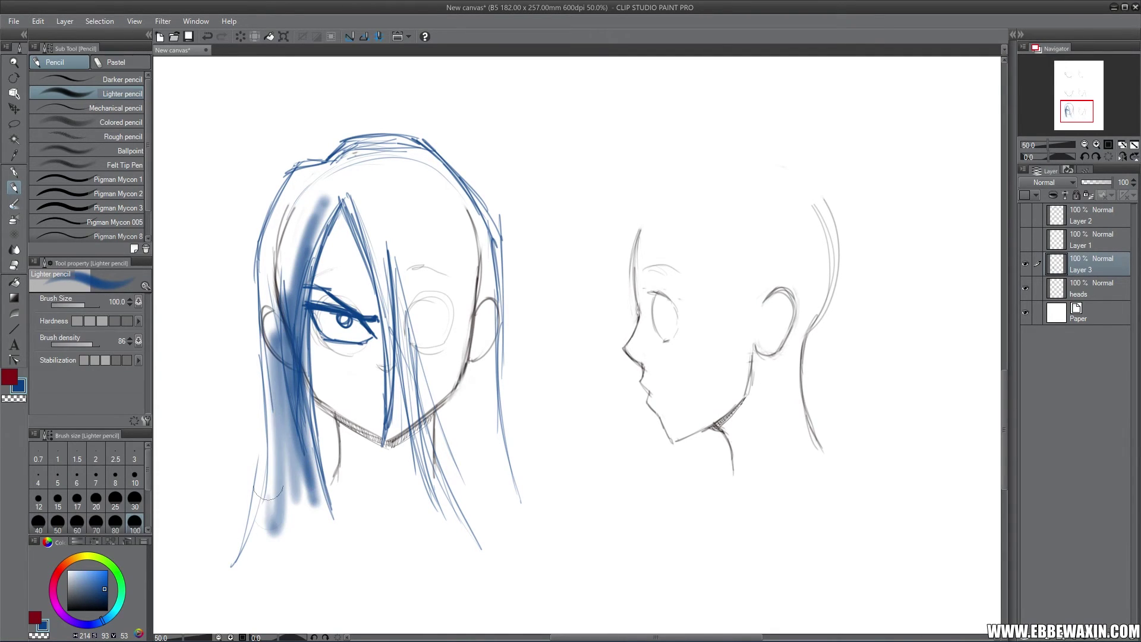
pyautogui.moveTo(286, 440); pyautogui.dragTo(238, 567)
pyautogui.moveTo(291, 398); pyautogui.dragTo(274, 544)
pyautogui.moveTo(298, 487)
pyautogui.mouseDown()
pyautogui.moveTo(271, 253)
pyautogui.moveTo(262, 369)
pyautogui.mouseUp()
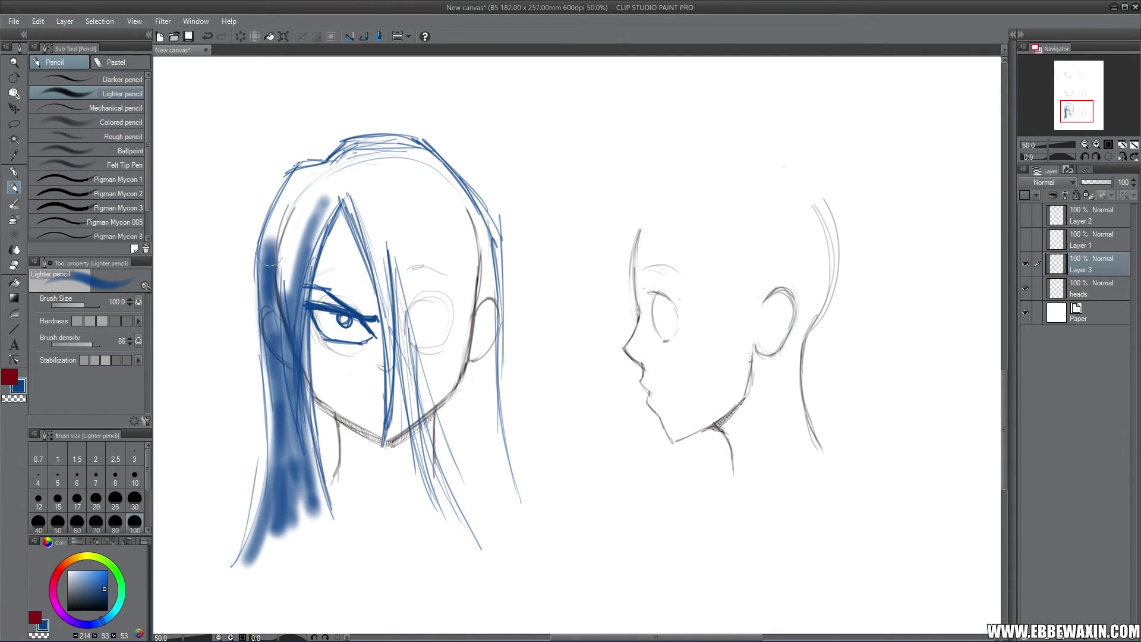
# Shade the rest of the front head's hair solid blue over the crown, the covered-eye side and behind the neck.
pyautogui.moveTo(306, 176)
pyautogui.mouseDown()
pyautogui.moveTo(267, 279)
pyautogui.moveTo(270, 303)
pyautogui.moveTo(297, 189)
pyautogui.moveTo(330, 169)
pyautogui.moveTo(382, 262)
pyautogui.mouseUp()
pyautogui.moveTo(385, 378)
pyautogui.mouseDown()
pyautogui.moveTo(372, 247)
pyautogui.moveTo(336, 164)
pyautogui.moveTo(384, 252)
pyautogui.moveTo(410, 410)
pyautogui.moveTo(440, 481)
pyautogui.moveTo(502, 558)
pyautogui.mouseUp()
pyautogui.moveTo(389, 270)
pyautogui.mouseDown()
pyautogui.moveTo(356, 142)
pyautogui.moveTo(485, 243)
pyautogui.moveTo(514, 523)
pyautogui.moveTo(366, 154)
pyautogui.moveTo(484, 476)
pyautogui.moveTo(443, 395)
pyautogui.moveTo(463, 381)
pyautogui.moveTo(386, 154)
pyautogui.moveTo(476, 333)
pyautogui.moveTo(416, 249)
pyautogui.moveTo(487, 362)
pyautogui.moveTo(493, 440)
pyautogui.moveTo(495, 425)
pyautogui.mouseUp()
pyautogui.moveTo(299, 420)
pyautogui.mouseDown()
pyautogui.moveTo(330, 469)
pyautogui.moveTo(336, 451)
pyautogui.moveTo(330, 481)
pyautogui.mouseUp()
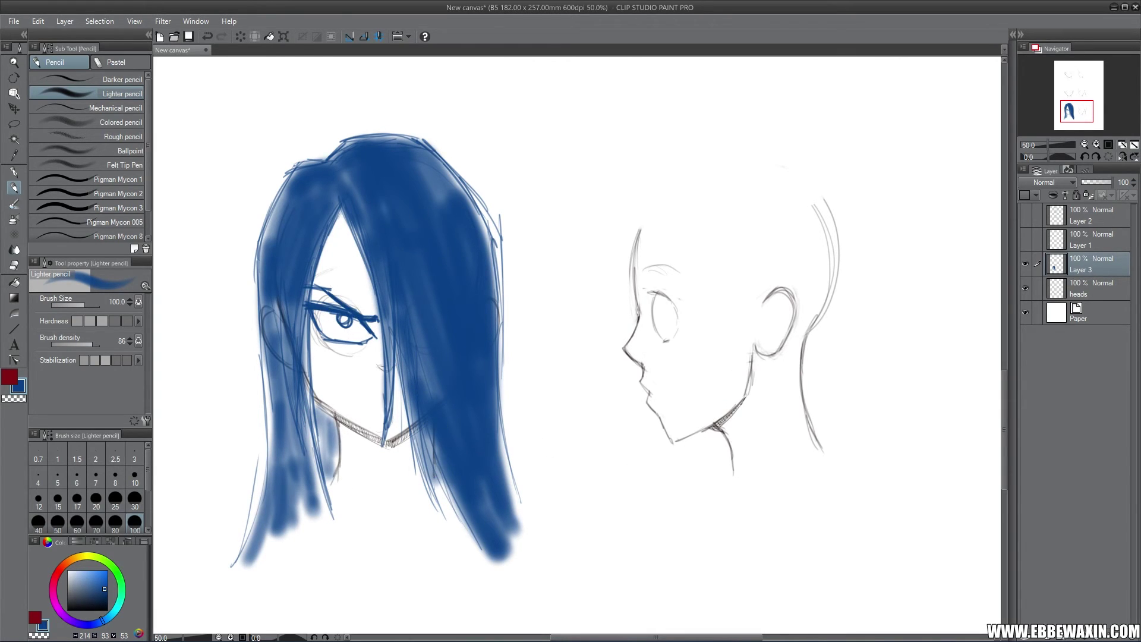
# Reduce the brush size to 8 and add a small mouth and brow touch-ups to the front face.
pyautogui.click(115, 477)
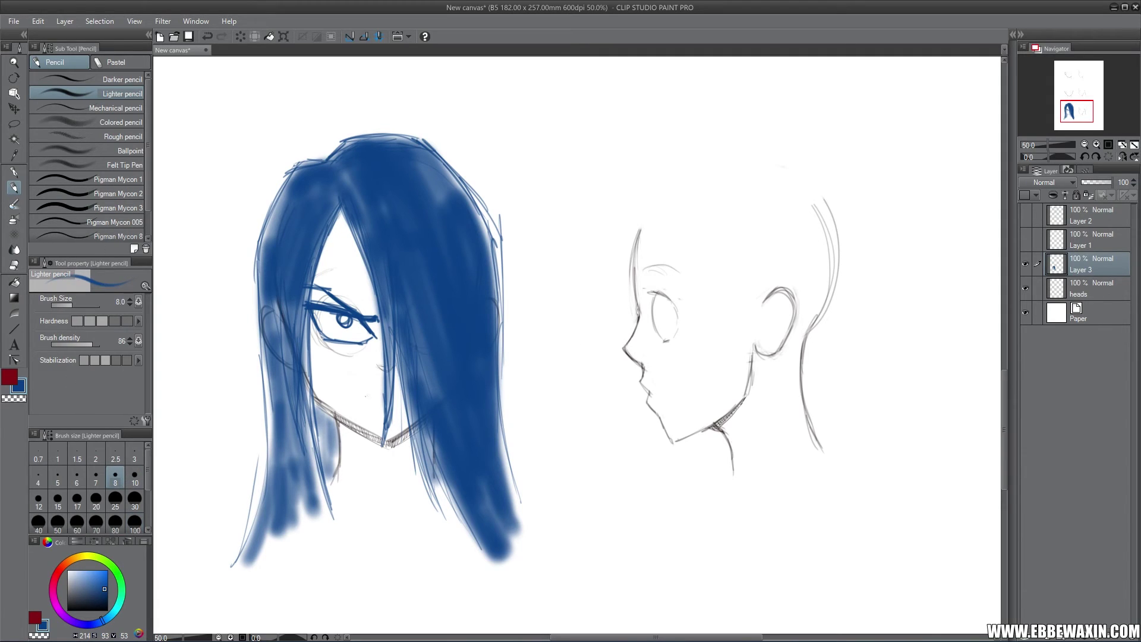
pyautogui.moveTo(355, 399); pyautogui.dragTo(382, 393)
pyautogui.moveTo(326, 288); pyautogui.dragTo(344, 305)
pyautogui.moveTo(636, 234); pyautogui.dragTo(686, 455)
pyautogui.hotkey('ctrl', 'z')
pyautogui.hotkey('ctrl', 'z')
pyautogui.hotkey('ctrl', 'z')
pyautogui.hotkey('ctrl', 'z')
# Outline the profile head's hair over the crown and down in front of the face to a pointed lock below the chin.
pyautogui.moveTo(639, 242)
pyautogui.mouseDown()
pyautogui.moveTo(624, 348)
pyautogui.moveTo(641, 475)
pyautogui.moveTo(612, 261)
pyautogui.mouseUp()
pyautogui.moveTo(637, 465)
pyautogui.mouseDown()
pyautogui.moveTo(606, 268)
pyautogui.moveTo(621, 188)
pyautogui.moveTo(702, 130)
pyautogui.mouseUp()
pyautogui.moveTo(653, 162)
pyautogui.mouseDown()
pyautogui.moveTo(708, 126)
pyautogui.moveTo(761, 152)
pyautogui.mouseUp()
pyautogui.moveTo(706, 125)
pyautogui.mouseDown()
pyautogui.moveTo(793, 144)
pyautogui.moveTo(808, 164)
pyautogui.moveTo(852, 180)
pyautogui.moveTo(782, 140)
pyautogui.moveTo(793, 145)
pyautogui.moveTo(618, 195)
pyautogui.moveTo(612, 422)
pyautogui.mouseUp()
pyautogui.moveTo(610, 371); pyautogui.dragTo(643, 484)
# Draw the profile's long side lock hanging past the jaw and strands swept back from the forehead over the ear.
pyautogui.moveTo(631, 342)
pyautogui.mouseDown()
pyautogui.moveTo(637, 238)
pyautogui.moveTo(634, 280)
pyautogui.mouseUp()
pyautogui.moveTo(647, 213); pyautogui.dragTo(690, 323)
pyautogui.moveTo(649, 202)
pyautogui.mouseDown()
pyautogui.moveTo(708, 357)
pyautogui.moveTo(740, 310)
pyautogui.moveTo(783, 301)
pyautogui.mouseUp()
pyautogui.moveTo(679, 233)
pyautogui.mouseDown()
pyautogui.moveTo(695, 263)
pyautogui.moveTo(765, 300)
pyautogui.moveTo(814, 387)
pyautogui.moveTo(672, 284)
pyautogui.moveTo(701, 487)
pyautogui.mouseUp()
pyautogui.moveTo(656, 208); pyautogui.dragTo(702, 494)
pyautogui.moveTo(657, 208); pyautogui.dragTo(718, 472)
pyautogui.moveTo(660, 214); pyautogui.dragTo(704, 498)
pyautogui.moveTo(707, 420)
pyautogui.mouseDown()
pyautogui.moveTo(653, 198)
pyautogui.moveTo(656, 228)
pyautogui.mouseUp()
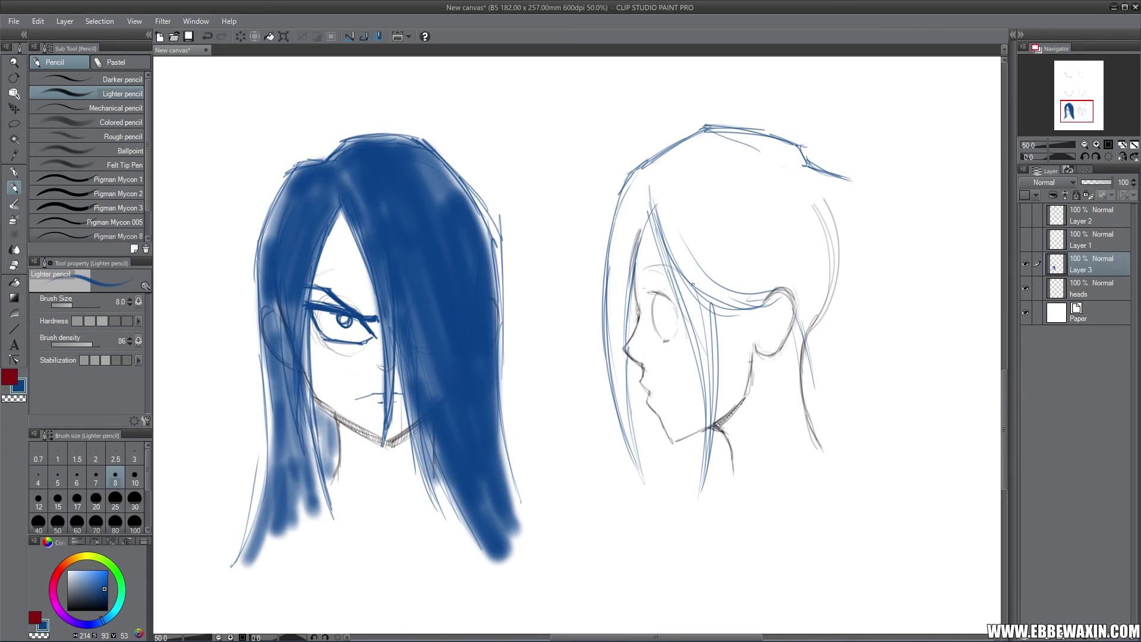
pyautogui.moveTo(637, 287); pyautogui.dragTo(631, 318)
pyautogui.moveTo(708, 226)
pyautogui.mouseDown()
pyautogui.moveTo(730, 254)
pyautogui.moveTo(802, 285)
pyautogui.mouseUp()
# Outline the back of the profile's hair from the crown down behind the neck to shoulder level.
pyautogui.moveTo(815, 164)
pyautogui.mouseDown()
pyautogui.moveTo(854, 181)
pyautogui.moveTo(869, 275)
pyautogui.mouseUp()
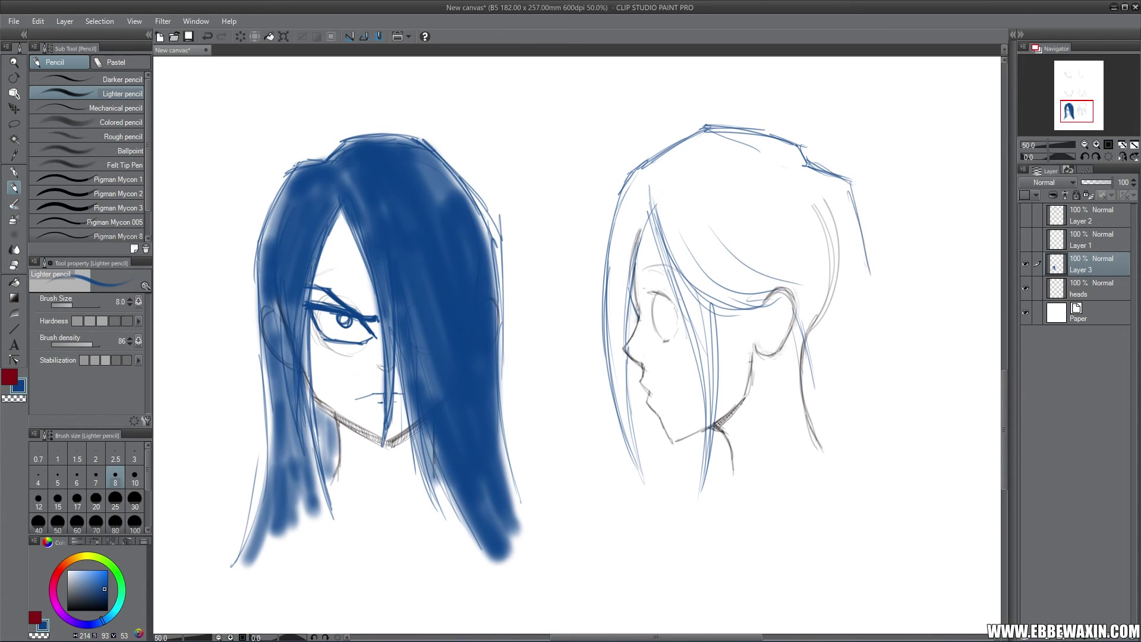
pyautogui.moveTo(848, 185)
pyautogui.mouseDown()
pyautogui.moveTo(869, 277)
pyautogui.moveTo(860, 214)
pyautogui.moveTo(872, 257)
pyautogui.moveTo(856, 344)
pyautogui.mouseUp()
pyautogui.moveTo(863, 294); pyautogui.dragTo(854, 383)
pyautogui.moveTo(857, 315)
pyautogui.mouseDown()
pyautogui.moveTo(888, 419)
pyautogui.moveTo(880, 490)
pyautogui.mouseUp()
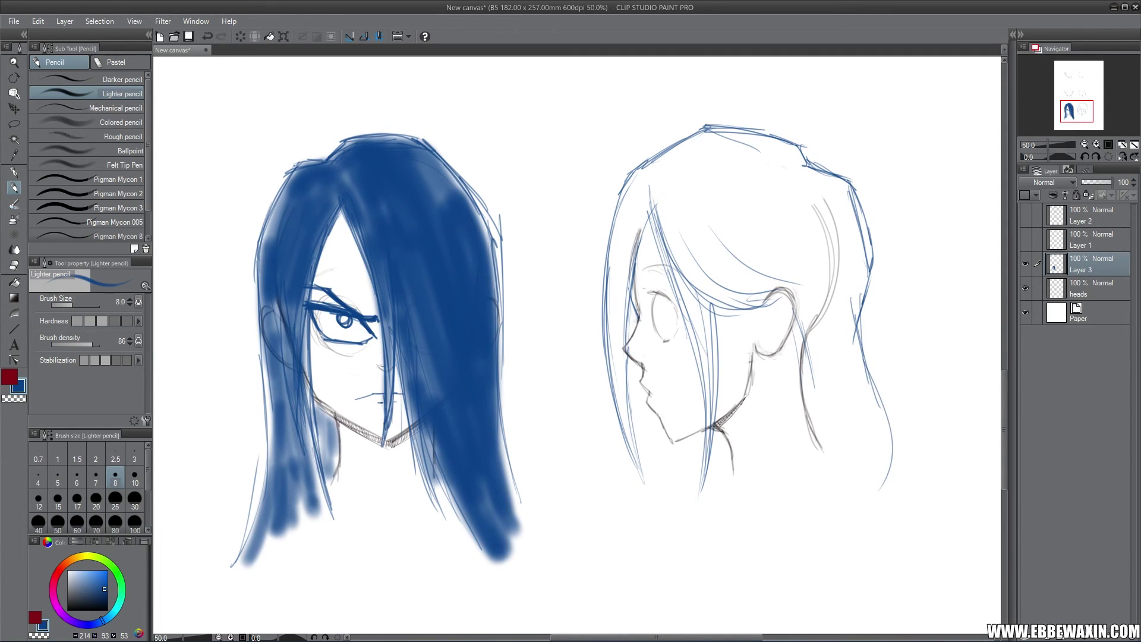
pyautogui.moveTo(855, 329)
pyautogui.mouseDown()
pyautogui.moveTo(888, 424)
pyautogui.moveTo(886, 517)
pyautogui.mouseUp()
# Add curved strands falling from behind the profile's ear and below the chin along the neck.
pyautogui.moveTo(785, 342)
pyautogui.mouseDown()
pyautogui.moveTo(785, 417)
pyautogui.moveTo(776, 425)
pyautogui.moveTo(798, 533)
pyautogui.mouseUp()
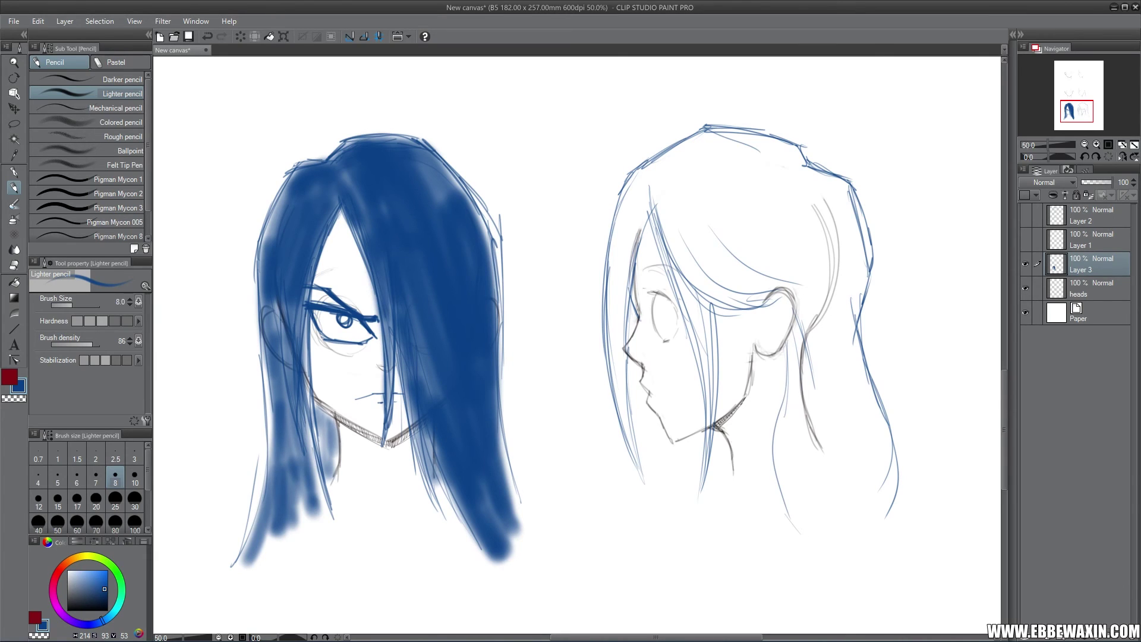
pyautogui.moveTo(783, 380); pyautogui.dragTo(773, 513)
pyautogui.moveTo(787, 337)
pyautogui.mouseDown()
pyautogui.moveTo(768, 460)
pyautogui.moveTo(795, 551)
pyautogui.mouseUp()
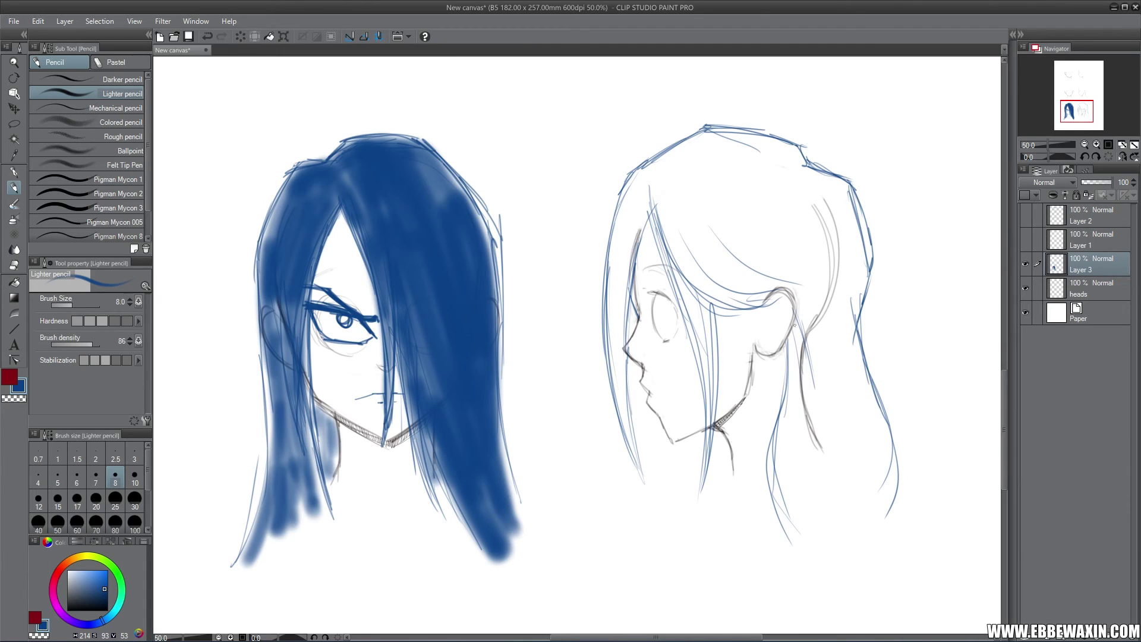
pyautogui.moveTo(782, 400); pyautogui.dragTo(767, 542)
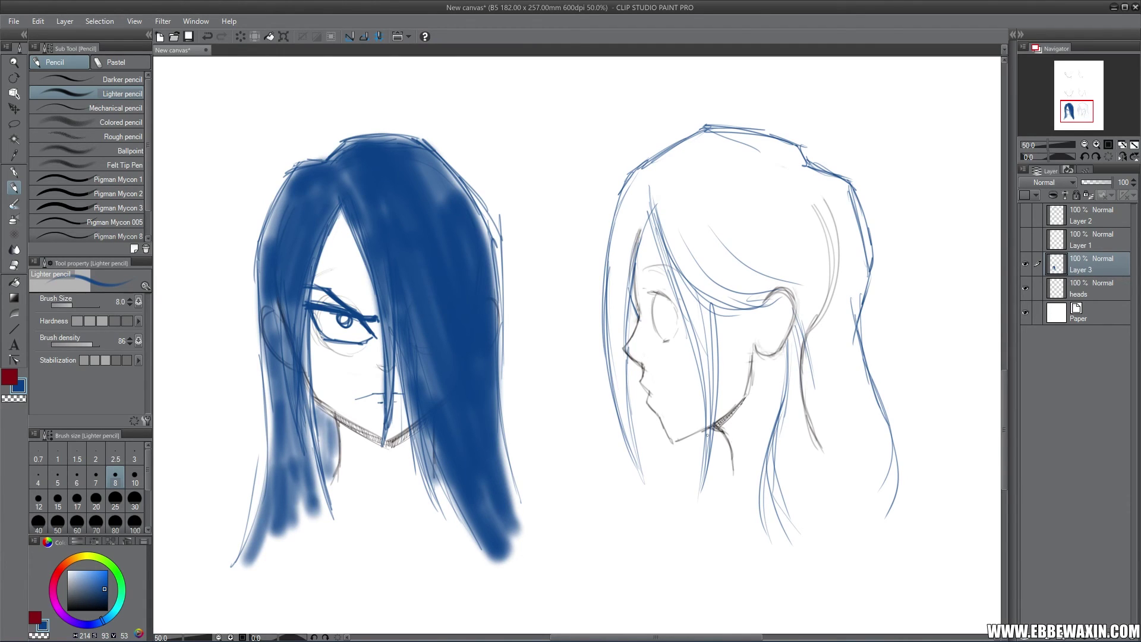
pyautogui.moveTo(690, 439); pyautogui.dragTo(673, 532)
pyautogui.moveTo(692, 434)
pyautogui.mouseDown()
pyautogui.moveTo(689, 511)
pyautogui.moveTo(718, 515)
pyautogui.moveTo(724, 456)
pyautogui.mouseUp()
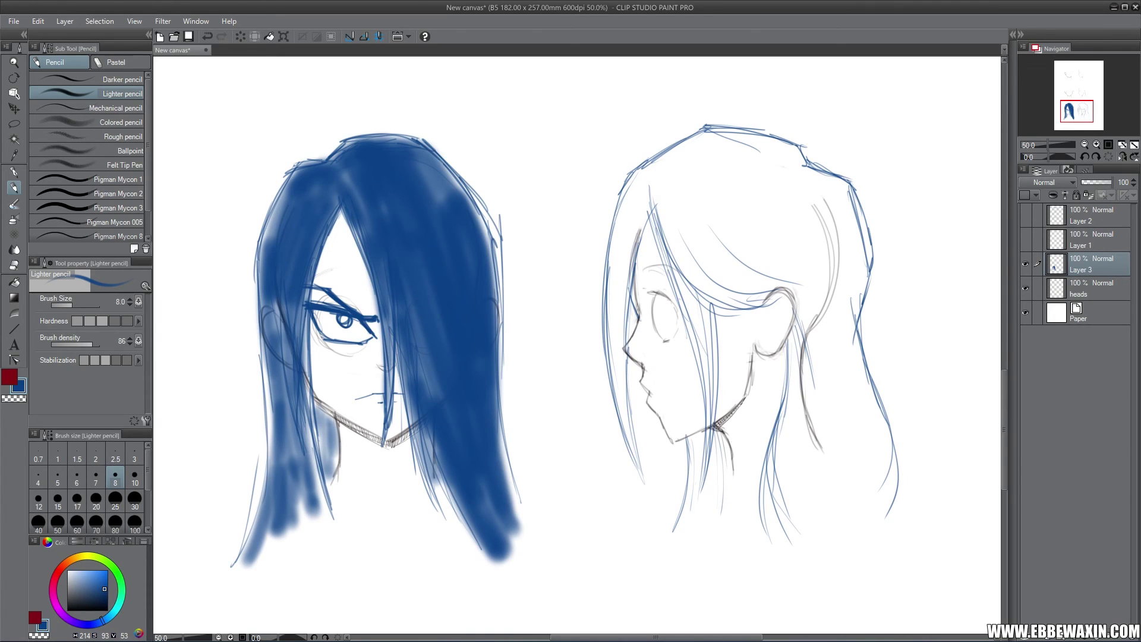
pyautogui.moveTo(790, 349); pyautogui.dragTo(819, 532)
# Sketch flared strands sweeping the profile's back hair outward to a point, plus one strand from behind the ear.
pyautogui.moveTo(866, 361); pyautogui.dragTo(928, 487)
pyautogui.moveTo(871, 381); pyautogui.dragTo(939, 510)
pyautogui.moveTo(852, 410); pyautogui.dragTo(936, 510)
pyautogui.moveTo(848, 323); pyautogui.dragTo(914, 498)
pyautogui.moveTo(873, 410); pyautogui.dragTo(946, 516)
pyautogui.moveTo(884, 456); pyautogui.dragTo(948, 518)
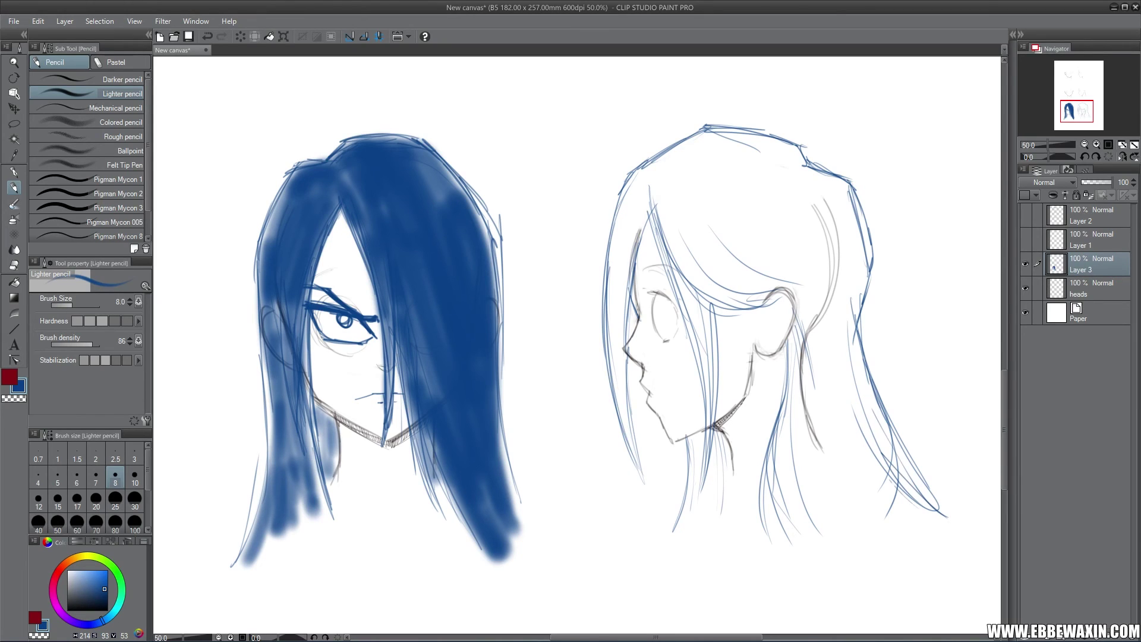
pyautogui.moveTo(846, 355); pyautogui.dragTo(894, 486)
pyautogui.moveTo(802, 311); pyautogui.dragTo(851, 392)
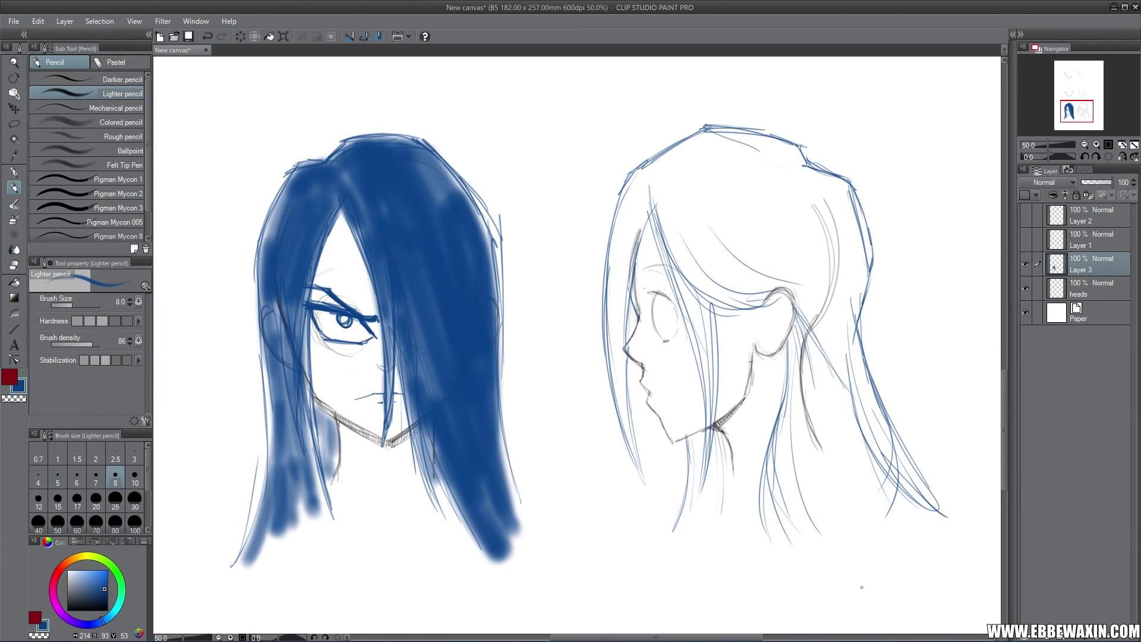
# Fill the profile head's hair with broad blue strokes at brush size 100, leaving light streaks over the crown.
pyautogui.click(135, 528)
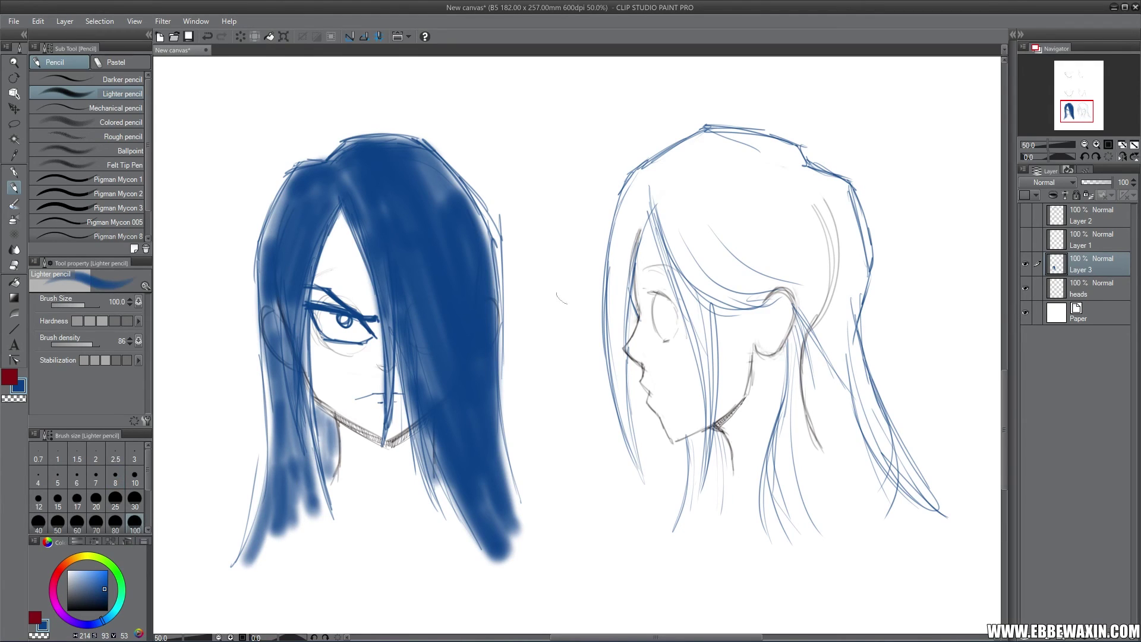
pyautogui.moveTo(665, 196)
pyautogui.mouseDown()
pyautogui.moveTo(770, 288)
pyautogui.moveTo(669, 193)
pyautogui.moveTo(806, 279)
pyautogui.moveTo(829, 347)
pyautogui.moveTo(791, 380)
pyautogui.moveTo(781, 523)
pyautogui.moveTo(808, 333)
pyautogui.moveTo(846, 486)
pyautogui.moveTo(892, 476)
pyautogui.moveTo(927, 511)
pyautogui.moveTo(809, 180)
pyautogui.moveTo(823, 344)
pyautogui.moveTo(662, 175)
pyautogui.moveTo(793, 274)
pyautogui.moveTo(715, 161)
pyautogui.moveTo(817, 208)
pyautogui.moveTo(790, 146)
pyautogui.moveTo(654, 166)
pyautogui.moveTo(639, 186)
pyautogui.moveTo(618, 262)
pyautogui.moveTo(624, 440)
pyautogui.moveTo(647, 178)
pyautogui.moveTo(701, 359)
pyautogui.moveTo(701, 295)
pyautogui.moveTo(684, 511)
pyautogui.moveTo(710, 444)
pyautogui.moveTo(698, 523)
pyautogui.moveTo(722, 434)
pyautogui.moveTo(727, 475)
pyautogui.moveTo(706, 476)
pyautogui.moveTo(707, 336)
pyautogui.moveTo(742, 285)
pyautogui.moveTo(774, 275)
pyautogui.moveTo(803, 282)
pyautogui.moveTo(808, 208)
pyautogui.moveTo(861, 253)
pyautogui.moveTo(832, 422)
pyautogui.moveTo(778, 487)
pyautogui.moveTo(772, 565)
pyautogui.moveTo(841, 511)
pyautogui.moveTo(856, 416)
pyautogui.moveTo(927, 523)
pyautogui.moveTo(880, 404)
pyautogui.moveTo(918, 541)
pyautogui.mouseUp()
pyautogui.moveTo(784, 476)
pyautogui.mouseDown()
pyautogui.moveTo(796, 505)
pyautogui.moveTo(769, 491)
pyautogui.mouseUp()
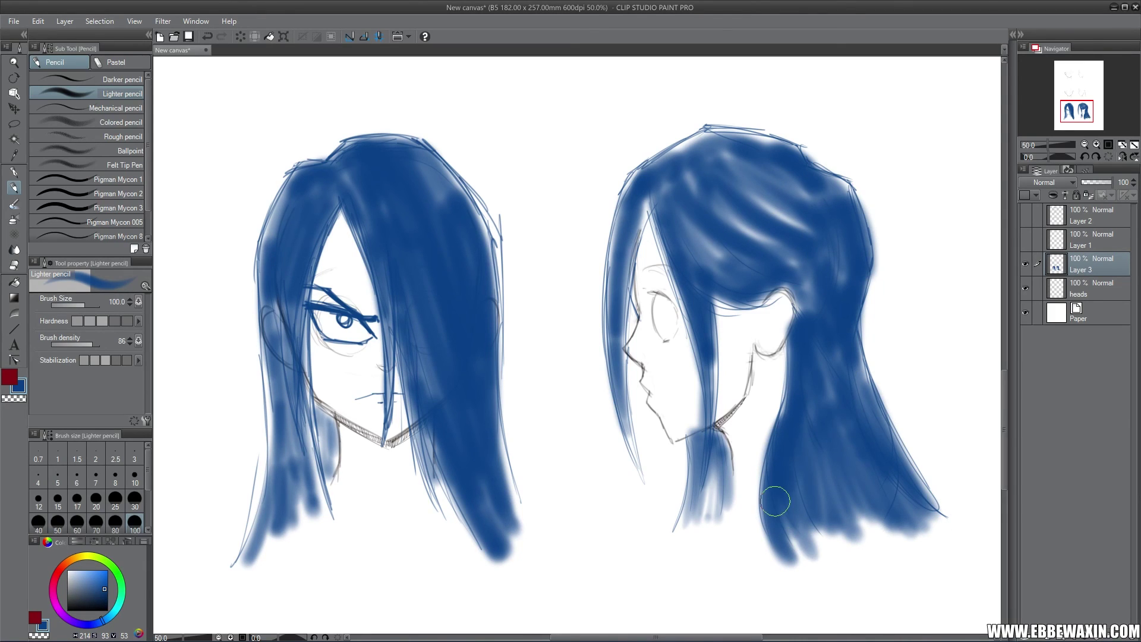
# Set the brush size to 30 and paint a small sideburn before the profile's ear and an iris in its eye.
pyautogui.click(135, 501)
pyautogui.moveTo(749, 307); pyautogui.dragTo(753, 340)
pyautogui.moveTo(656, 314); pyautogui.dragTo(663, 296)
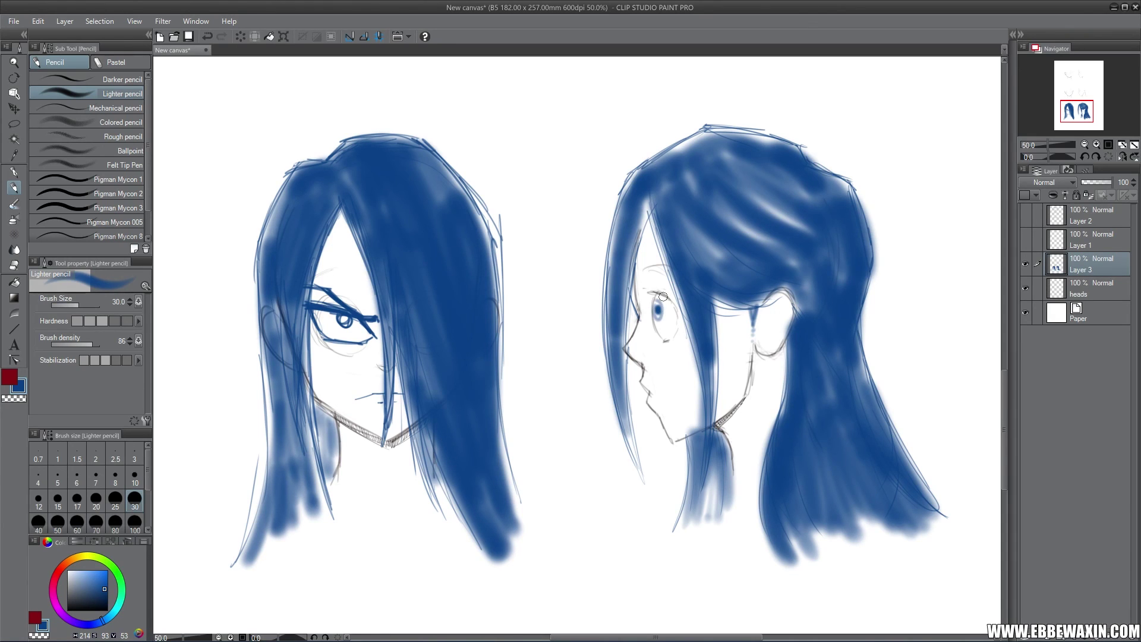
# Show Layer 1 and Layer 2 and hide Layer 3 to view the spiky hairstyle on the third pair of heads.
pyautogui.click(1076, 109)
pyautogui.click(1024, 239)
pyautogui.click(1024, 215)
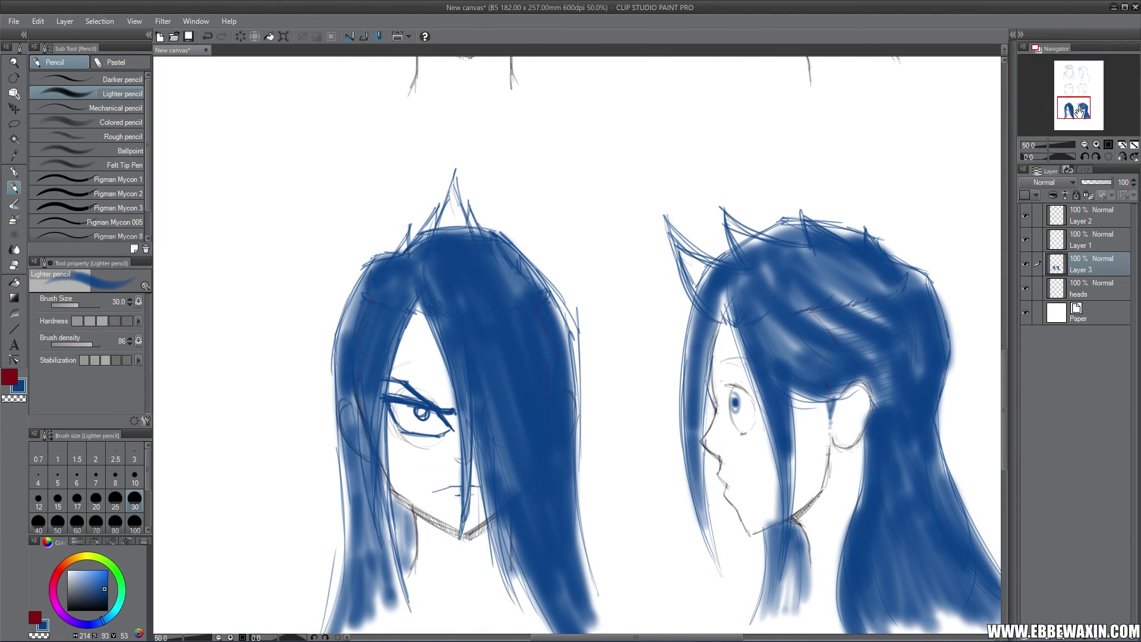
pyautogui.click(1024, 264)
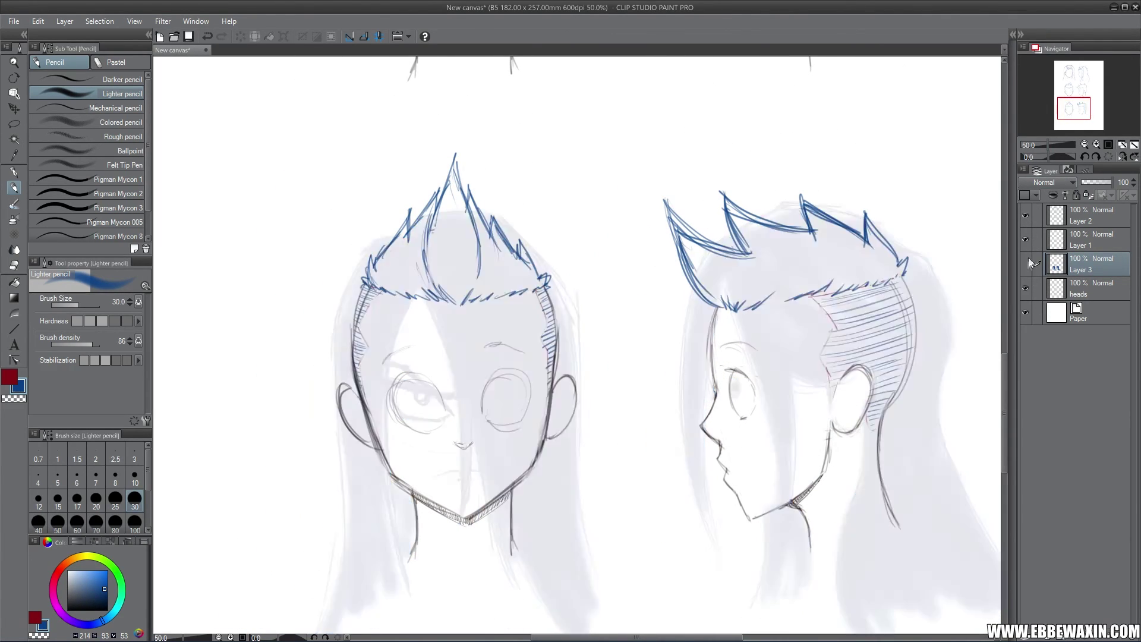
pyautogui.moveTo(1073, 110)
pyautogui.mouseDown()
pyautogui.moveTo(1079, 84)
pyautogui.moveTo(1076, 110)
pyautogui.mouseUp()
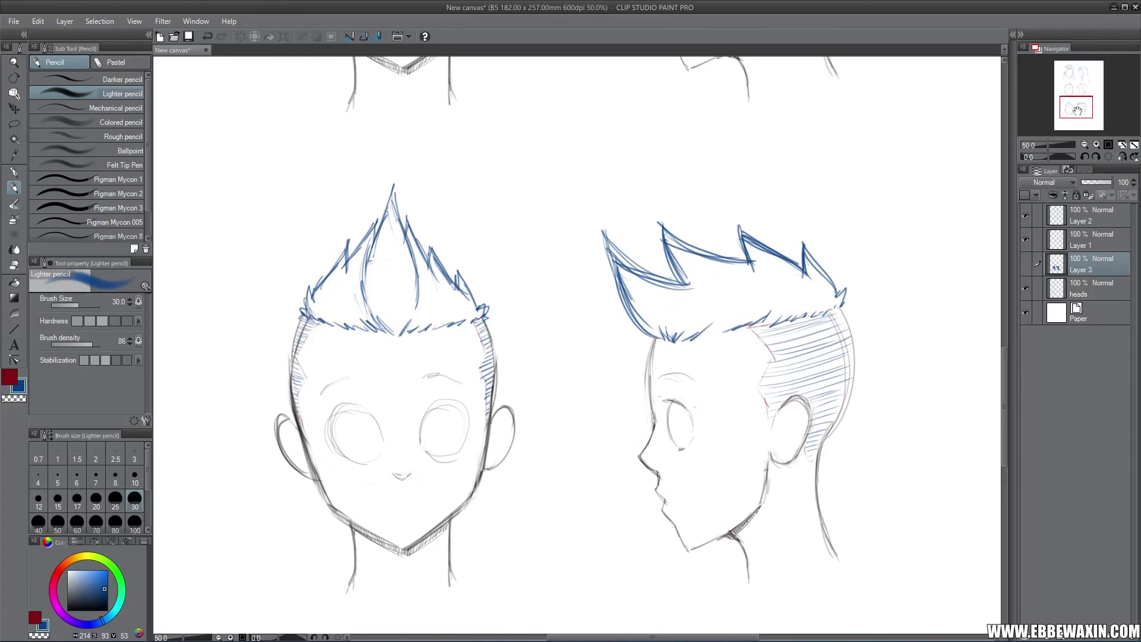
# Hide Layer 1 and Layer 2 and show Layer 3 again to view the long blue hairstyle on both heads.
pyautogui.click(1025, 240)
pyautogui.click(1025, 216)
pyautogui.click(1025, 264)
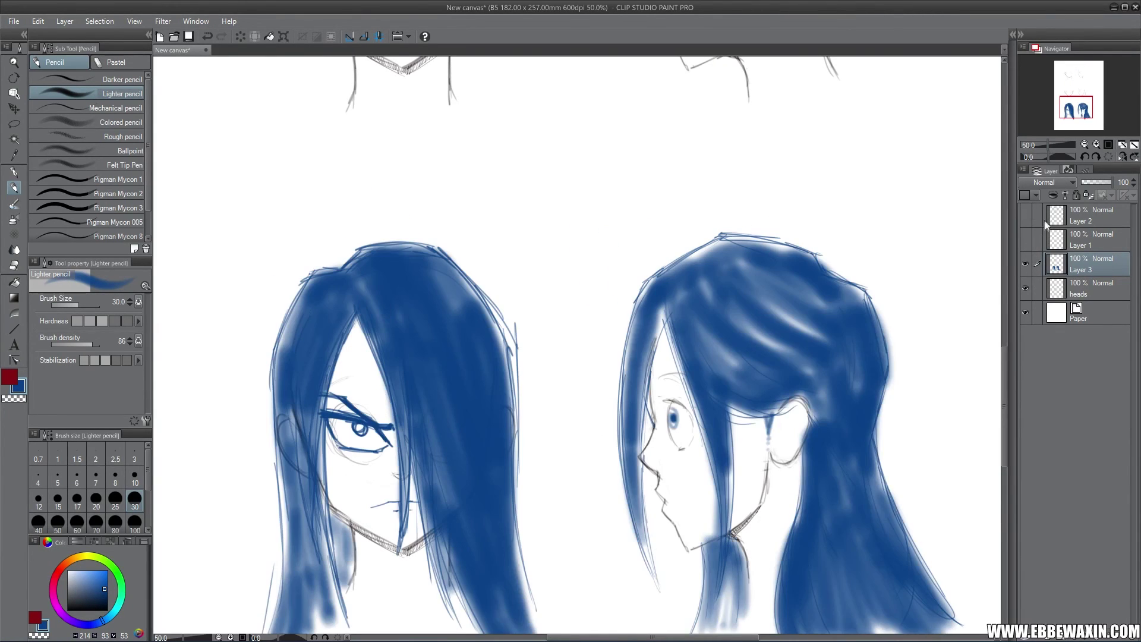
pyautogui.moveTo(1079, 115); pyautogui.dragTo(1079, 120)
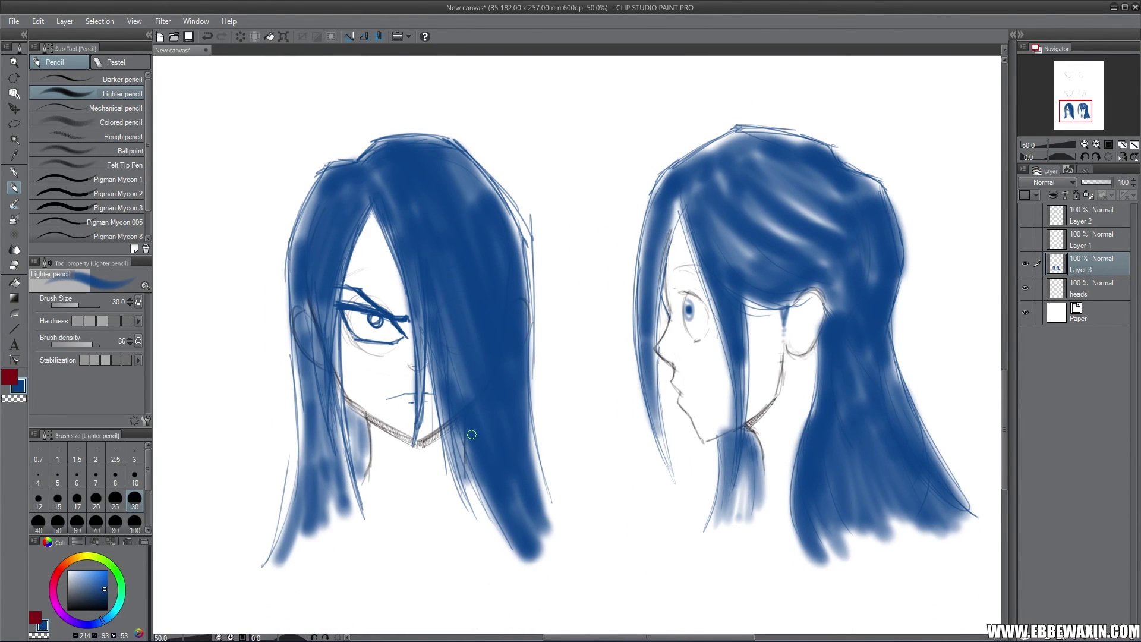